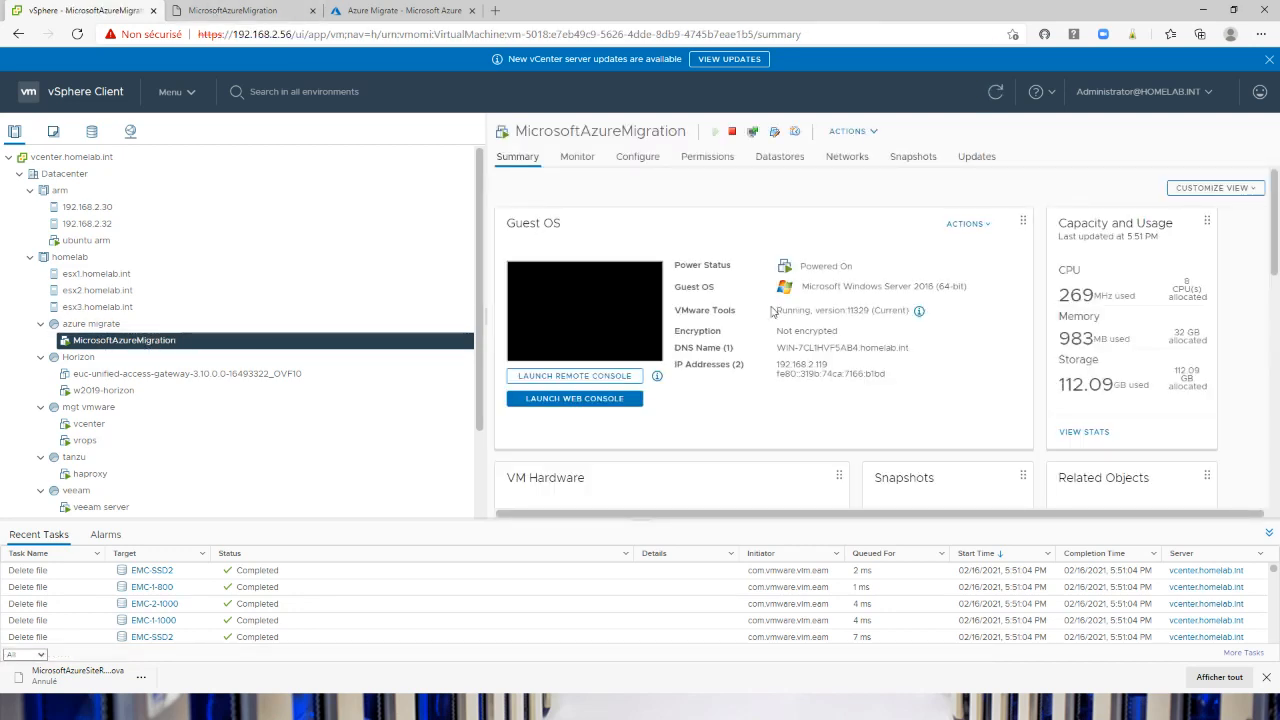
# Review the guest OS, IP address and VM hardware details of the MicrosoftAzureMigration virtual machine
pyautogui.scroll(-1, 883, 338)
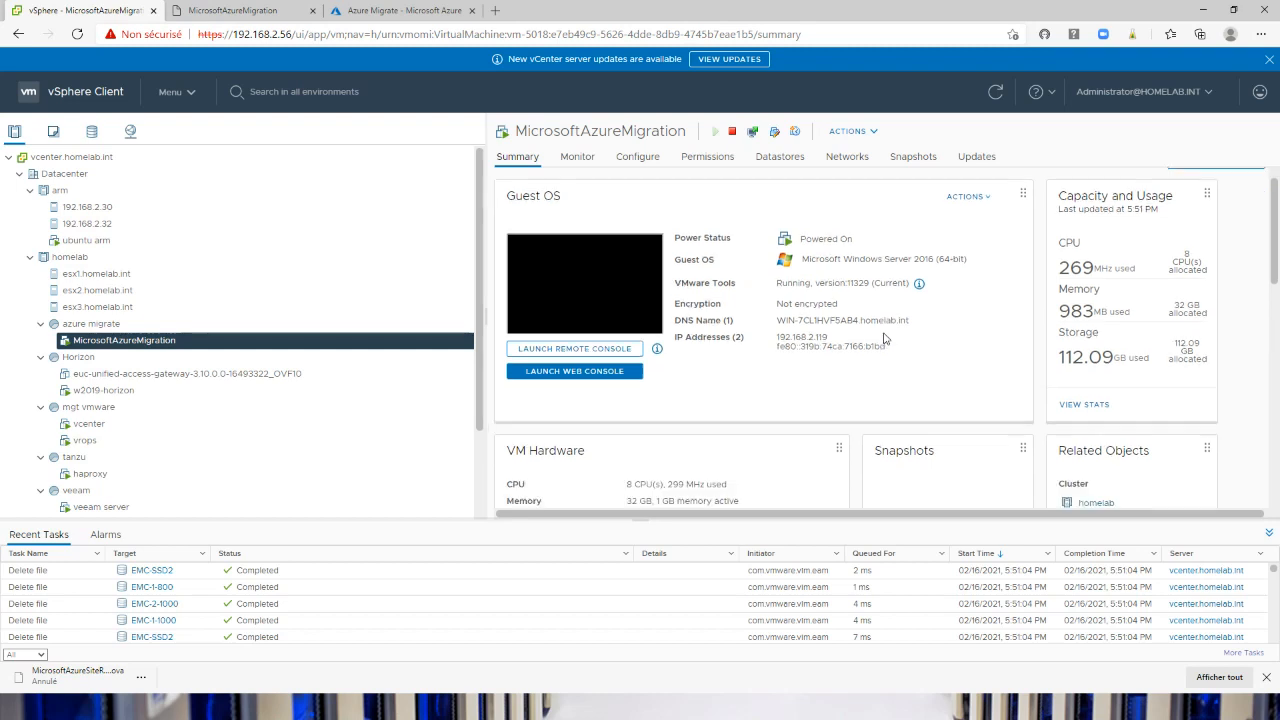
pyautogui.scroll(1, 850, 355)
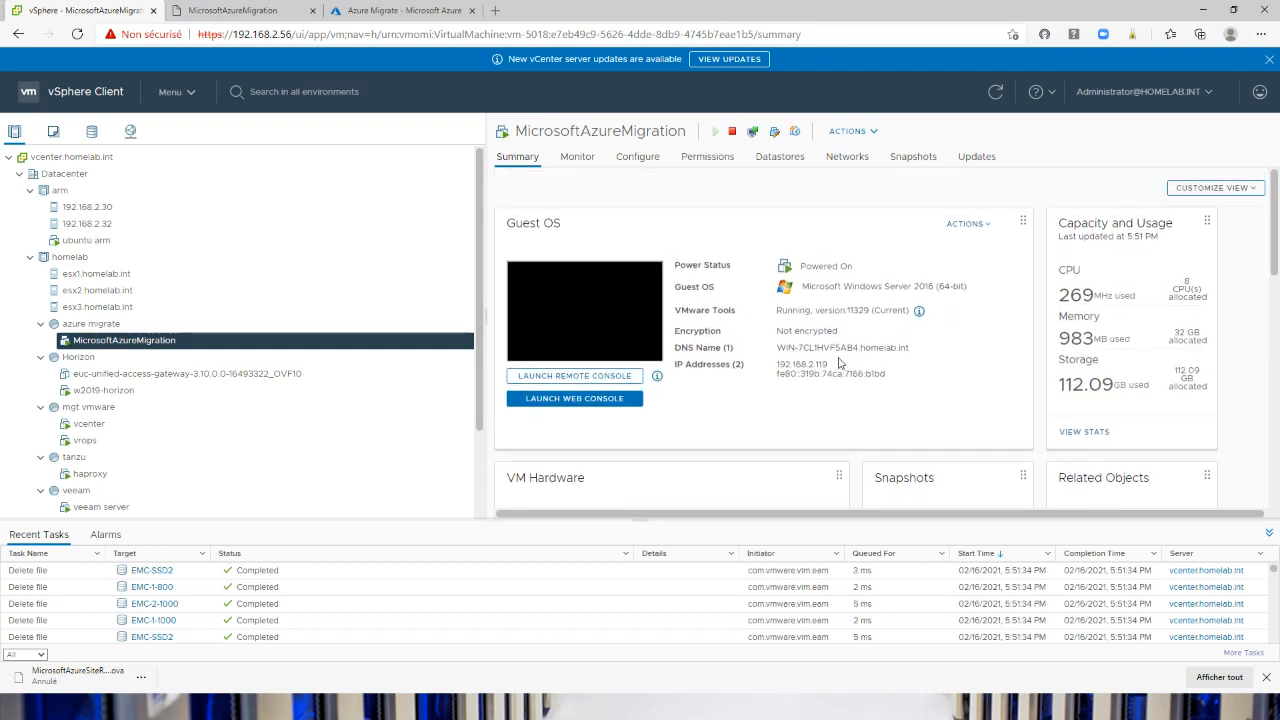
pyautogui.scroll(-3, 810, 395)
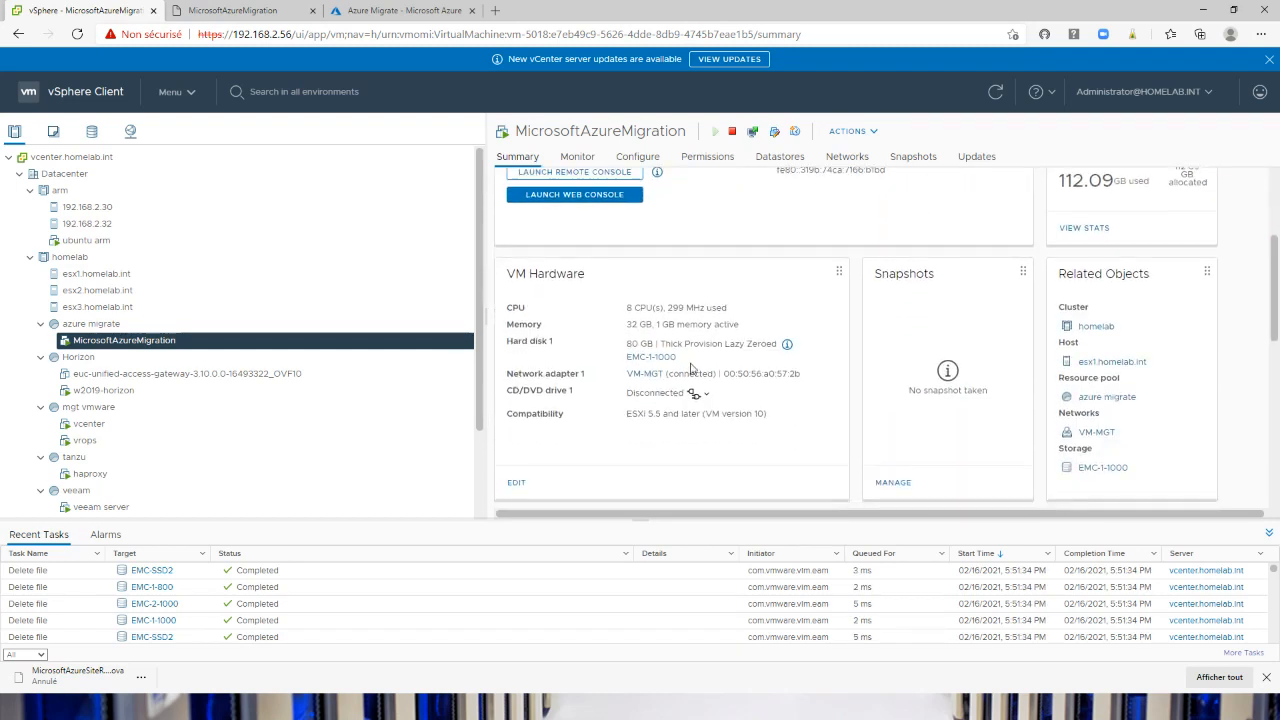
pyautogui.scroll(1, 688, 410)
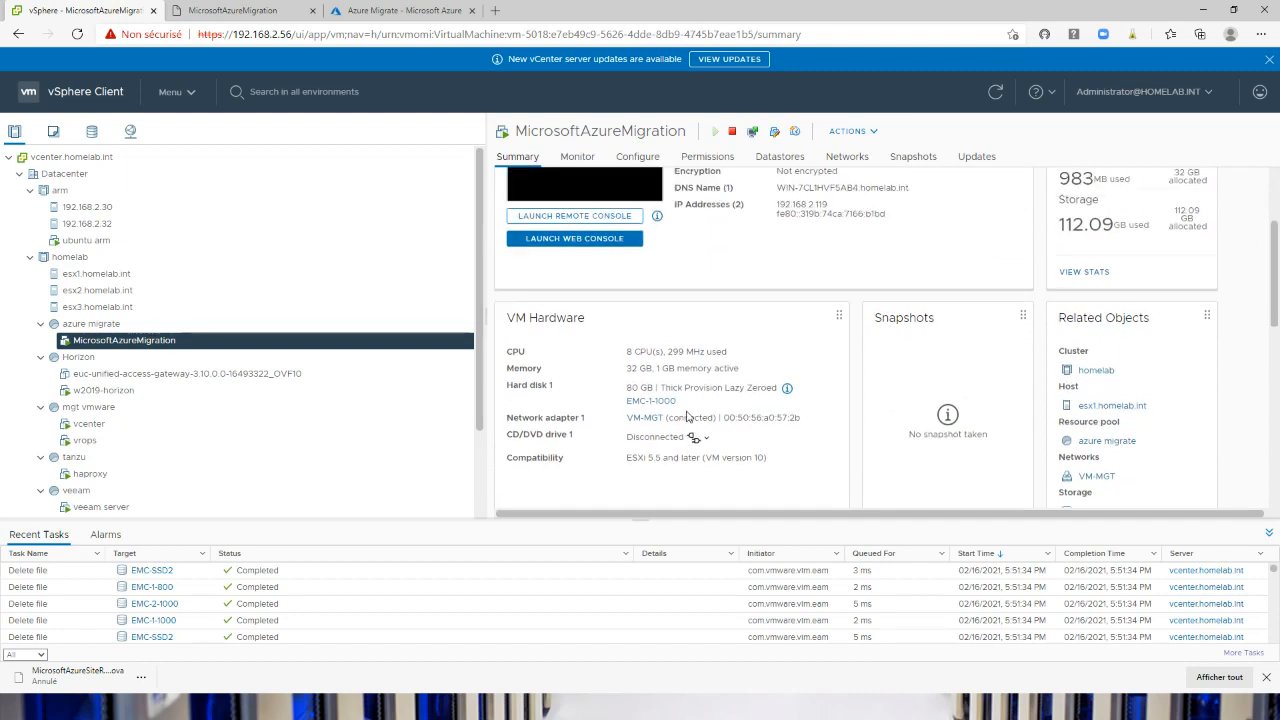
pyautogui.scroll(2, 687, 416)
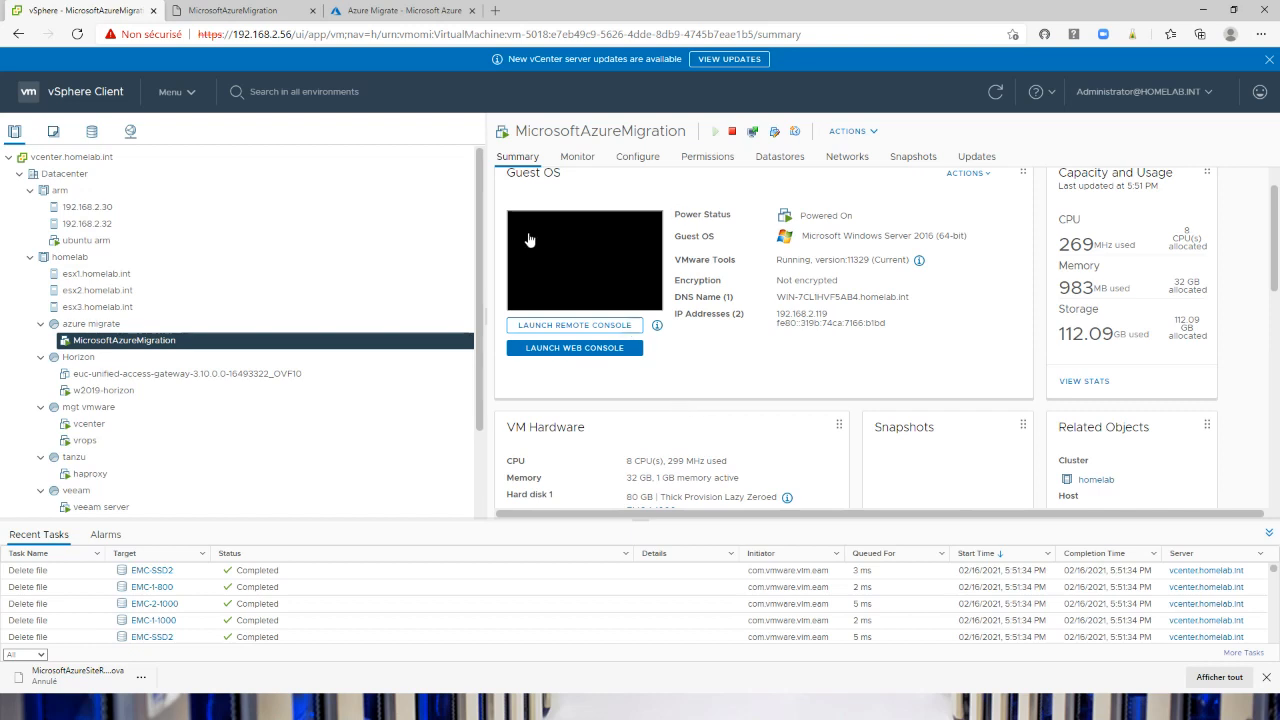
# Switch to the MicrosoftAzureMigration web console and unlock the Windows session with the administrator account password
pyautogui.click(213, 12)
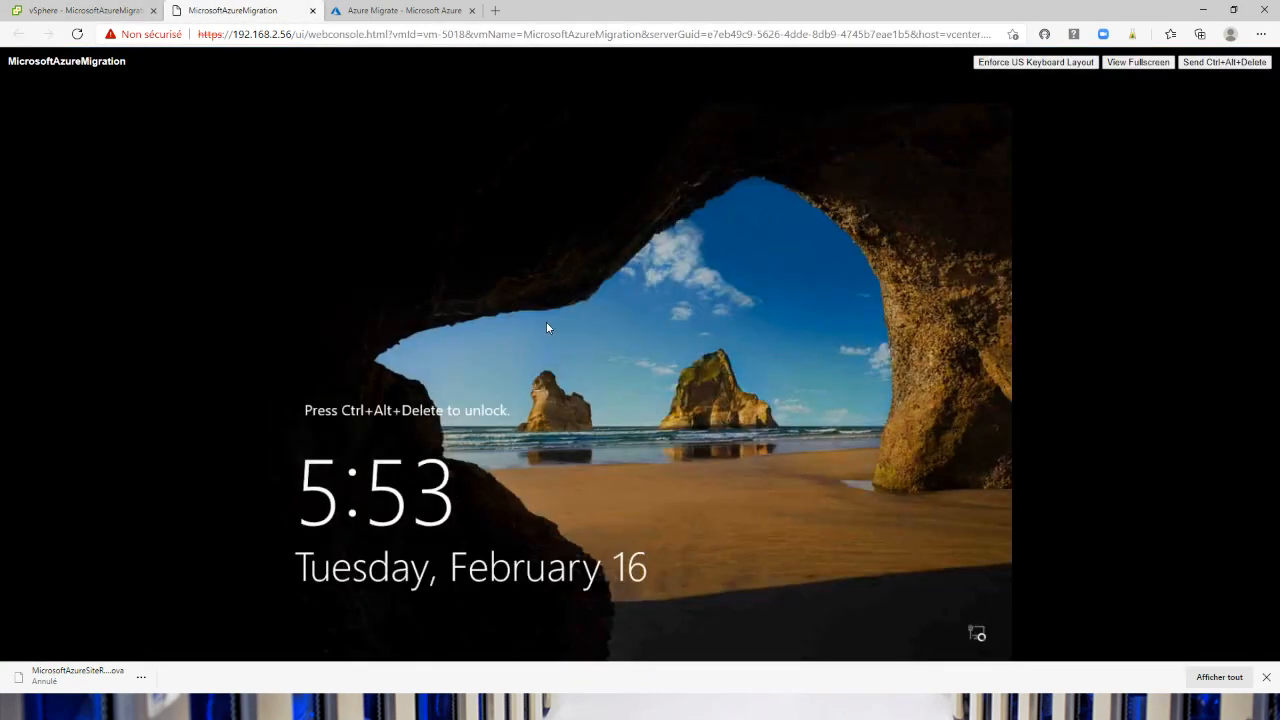
pyautogui.click(1224, 62)
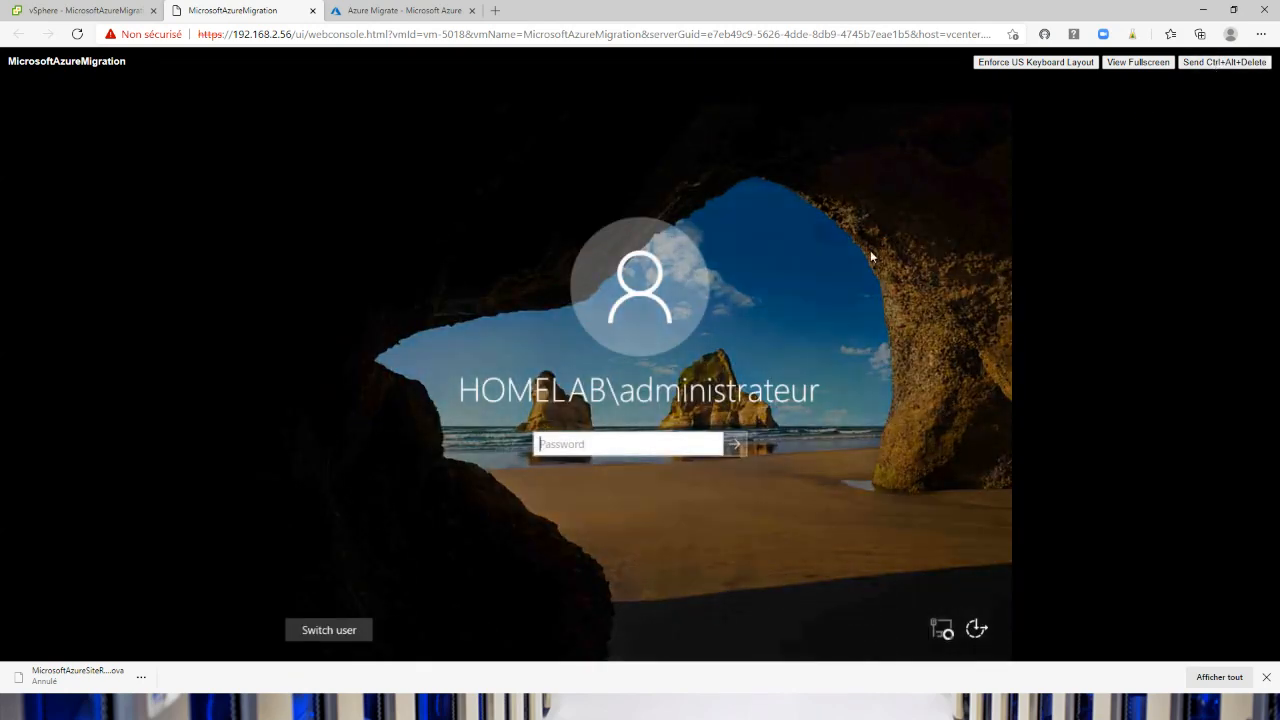
pyautogui.click(565, 450)
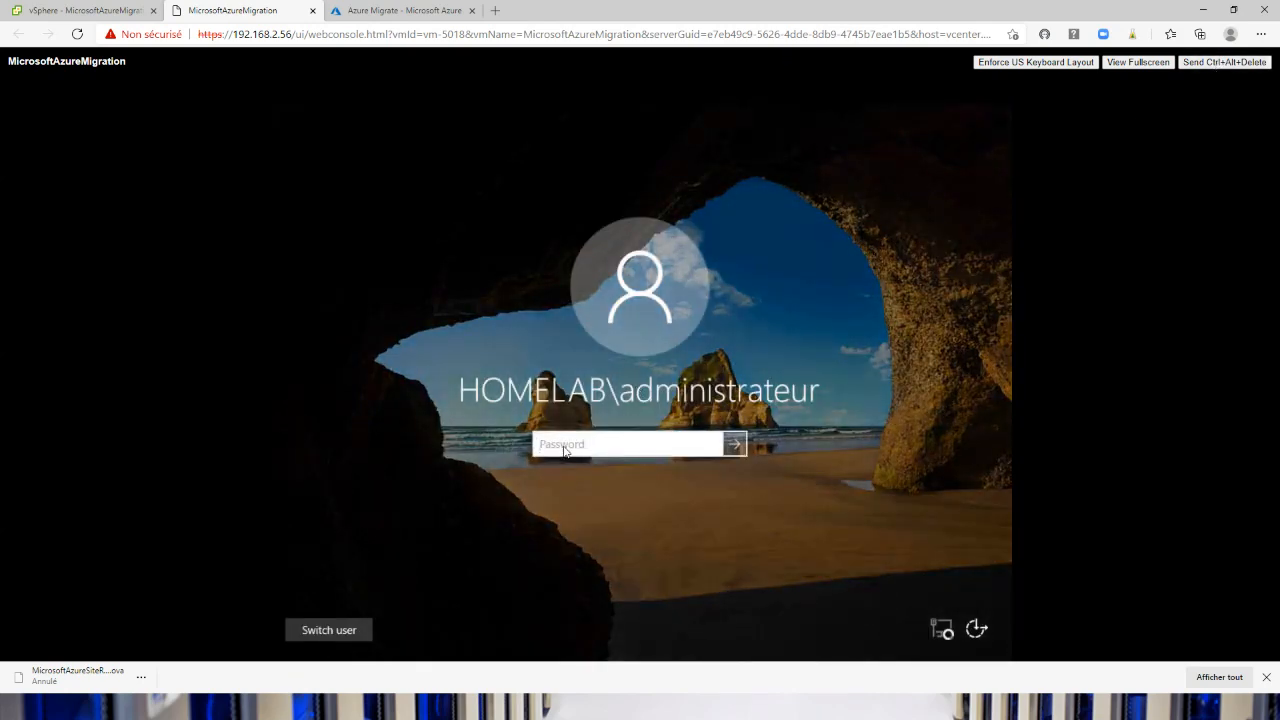
pyautogui.write('•••••••••')
pyautogui.press('Return')
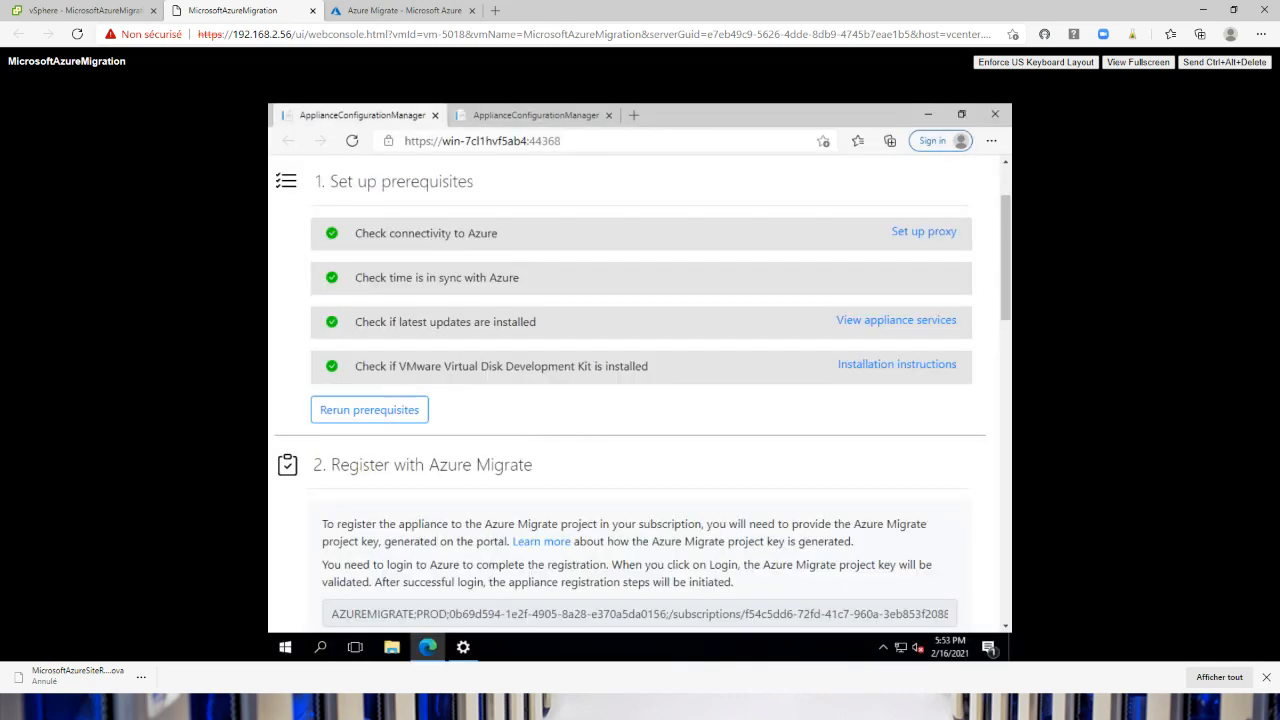
# Minimize the browser inside the VM and open Azure Migrate Appliance Configuration Manager from the desktop shortcut
pyautogui.scroll(1, 560, 443)
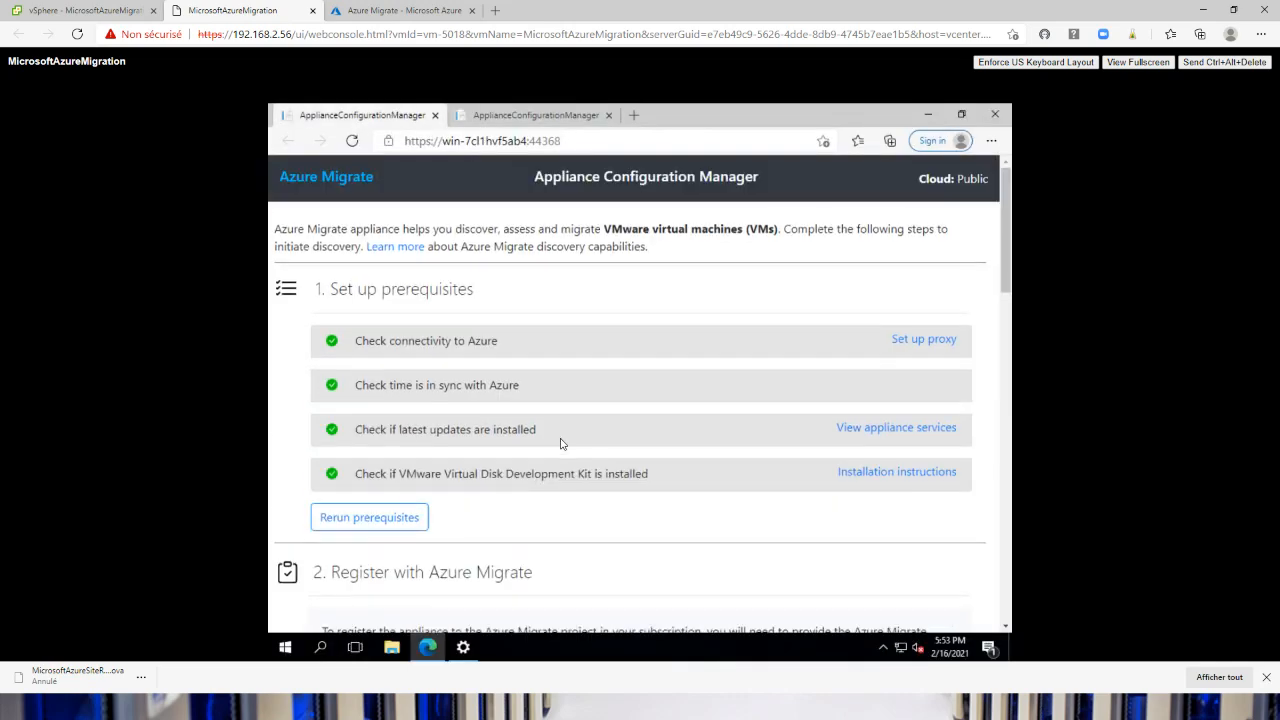
pyautogui.click(924, 112)
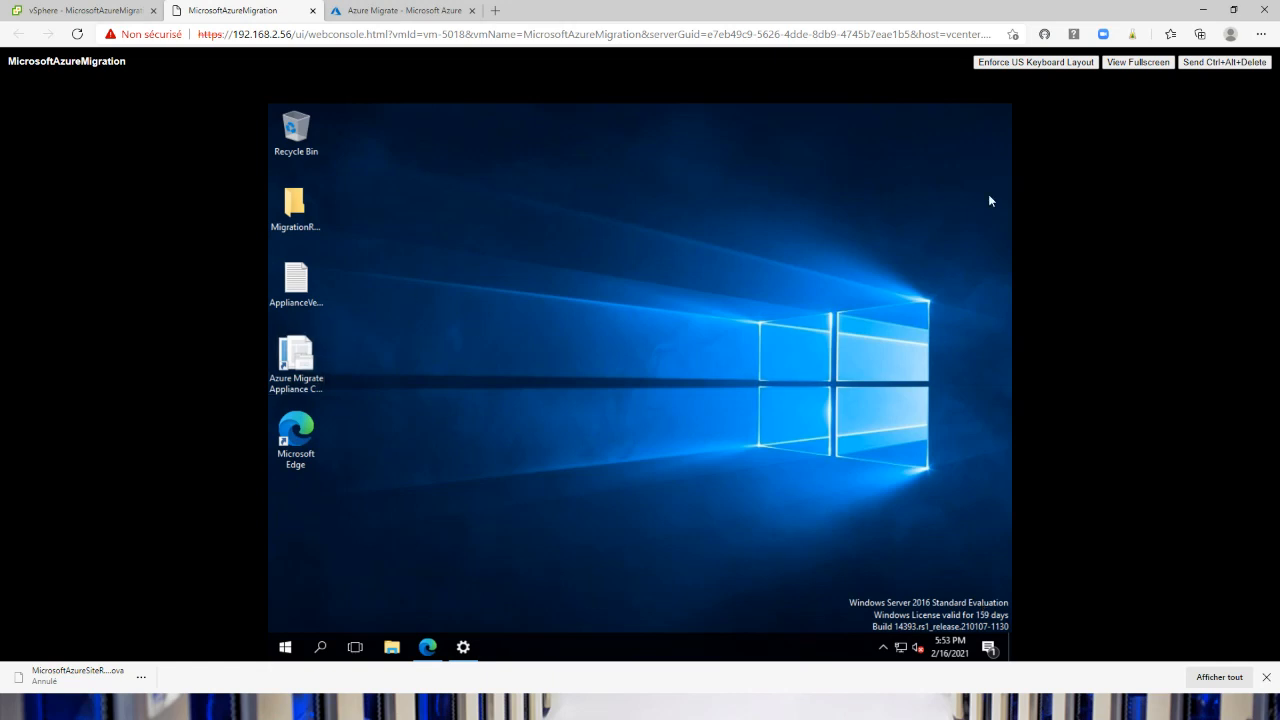
pyautogui.click(311, 360)
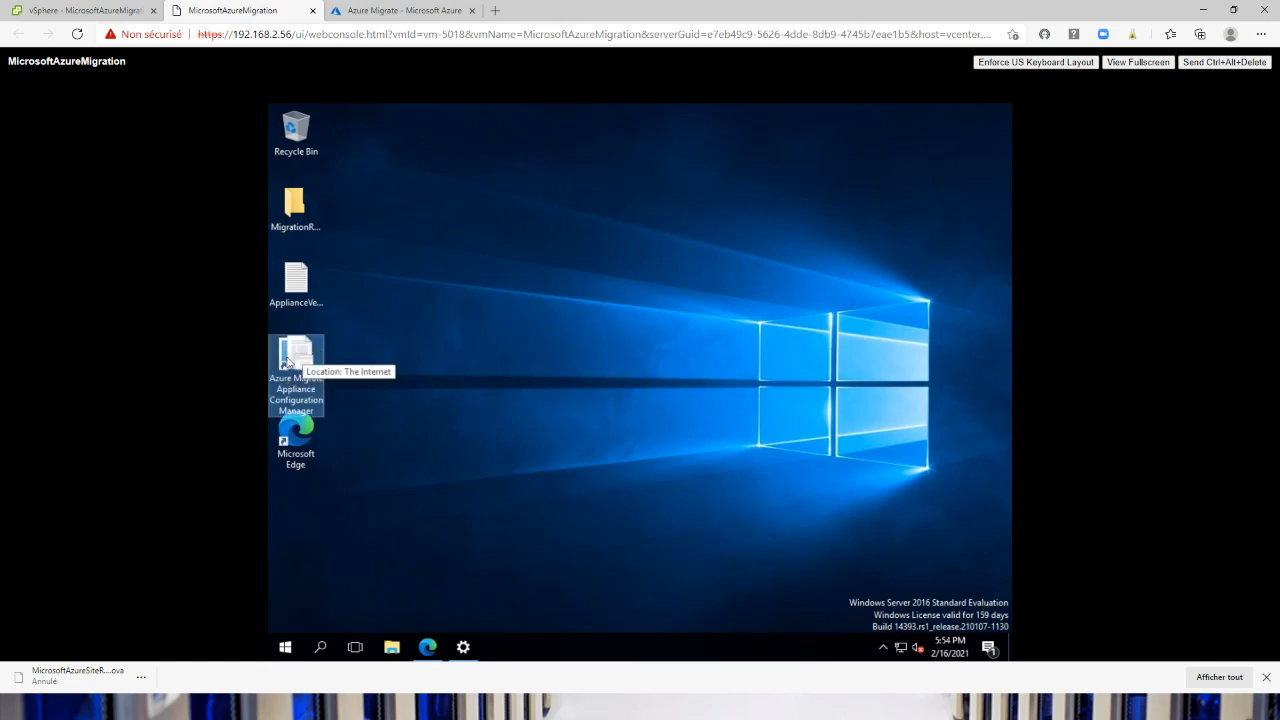
pyautogui.doubleClick(288, 358)
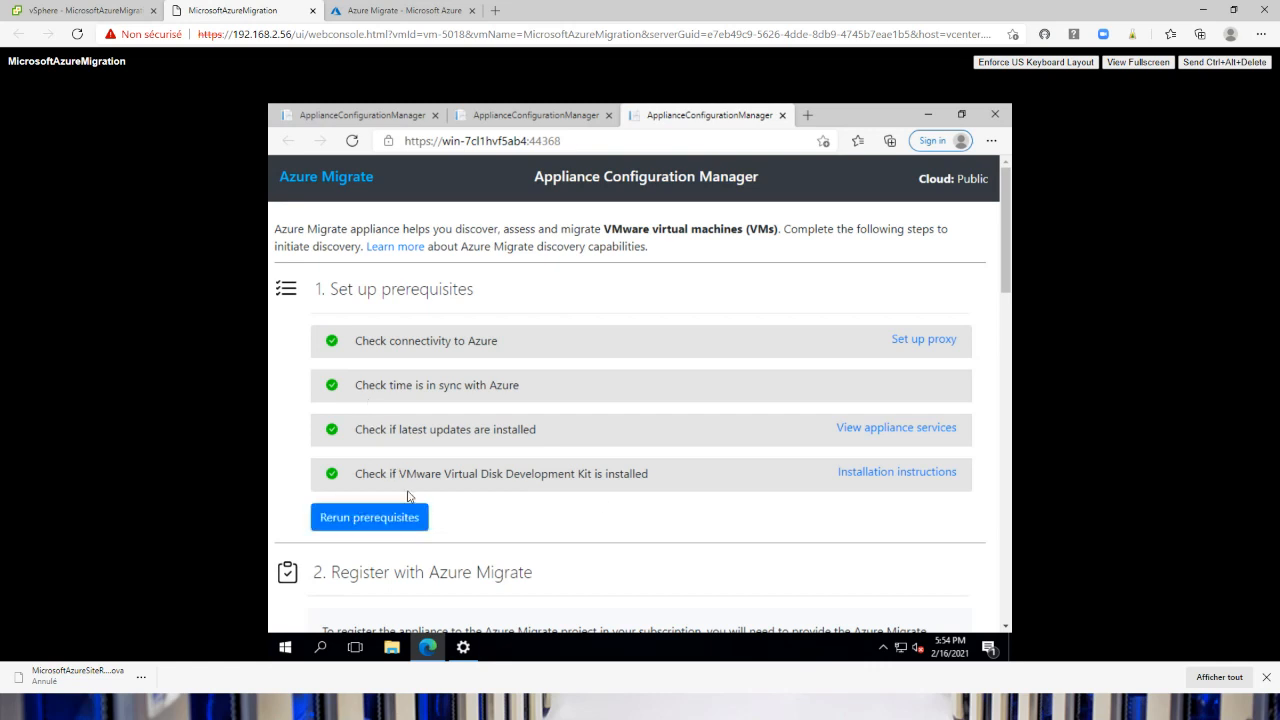
# Show the VMware Virtual Disk Development Kit installation instructions, highlight the destination folder path, and review the Azure Migrate registration section
pyautogui.moveTo(406, 474); pyautogui.dragTo(604, 476)
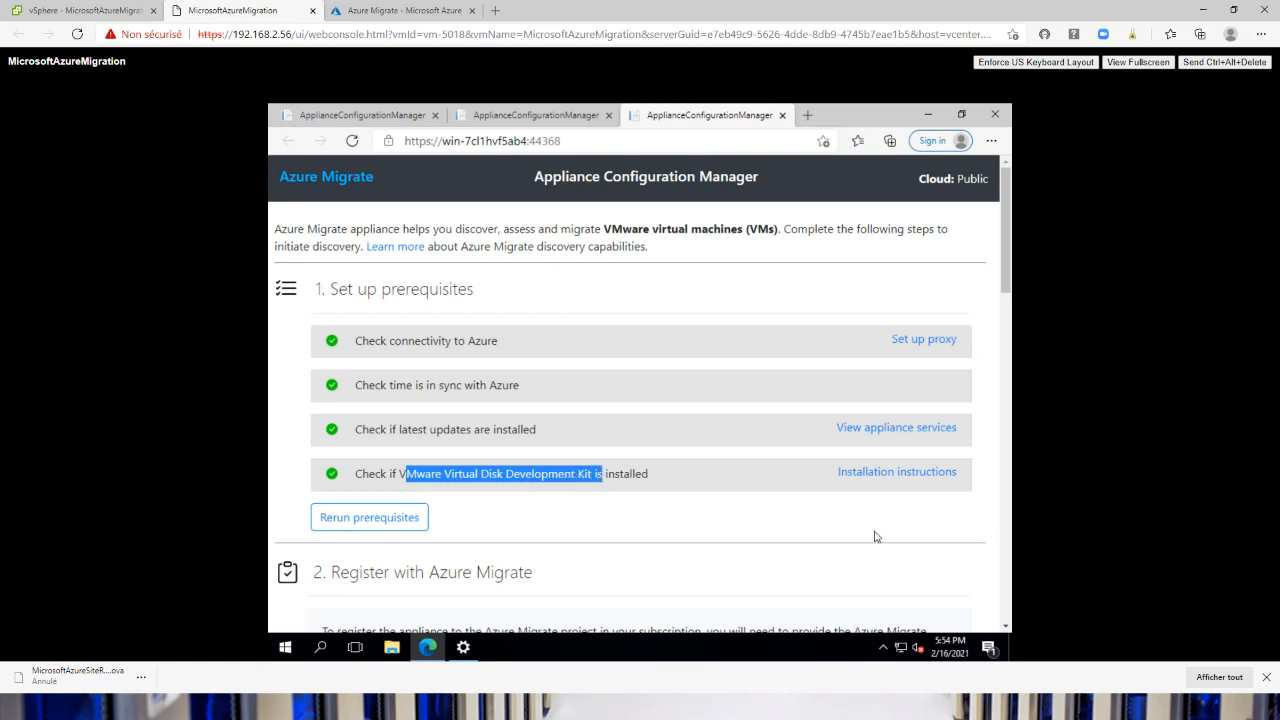
pyautogui.click(920, 476)
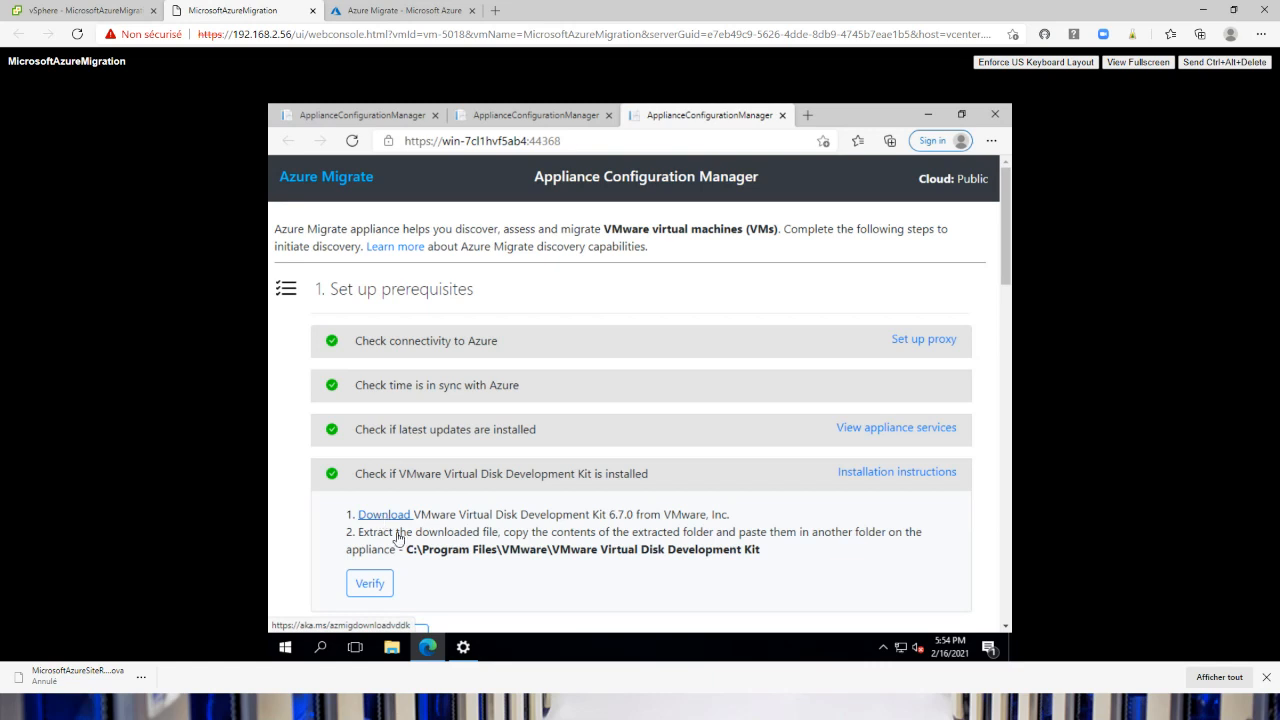
pyautogui.moveTo(405, 549); pyautogui.dragTo(755, 552)
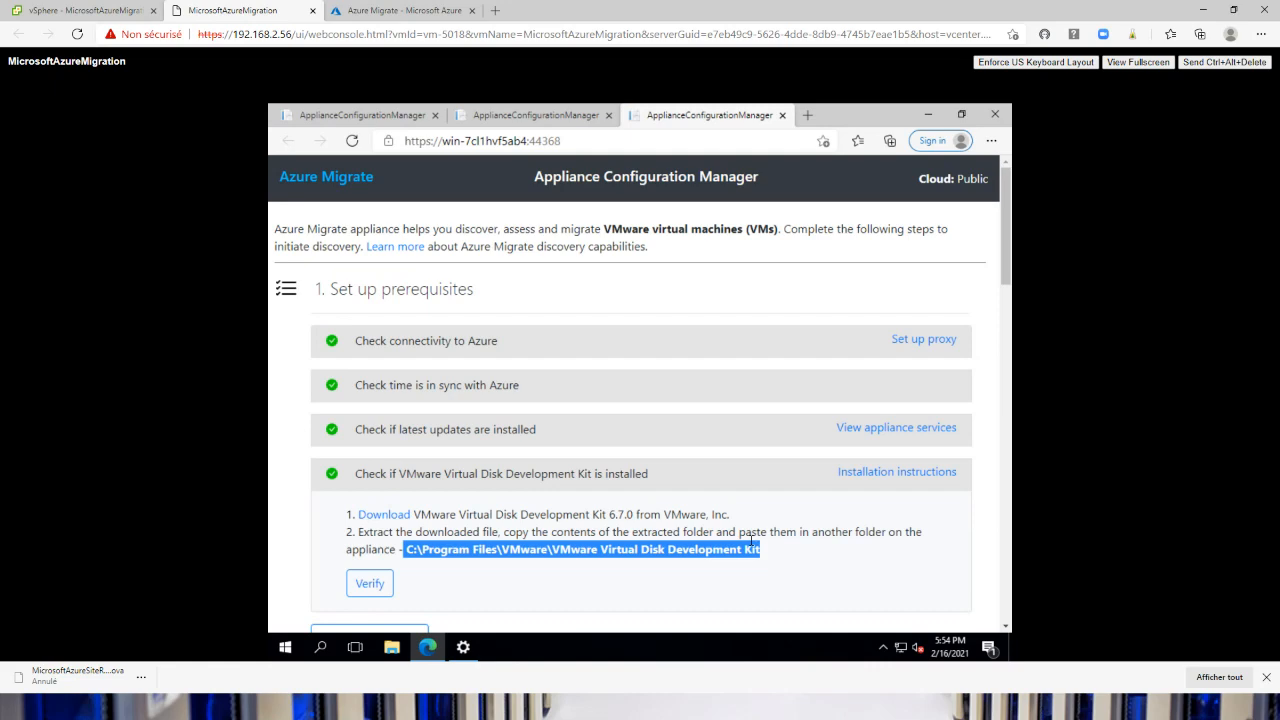
pyautogui.scroll(-2, 571, 503)
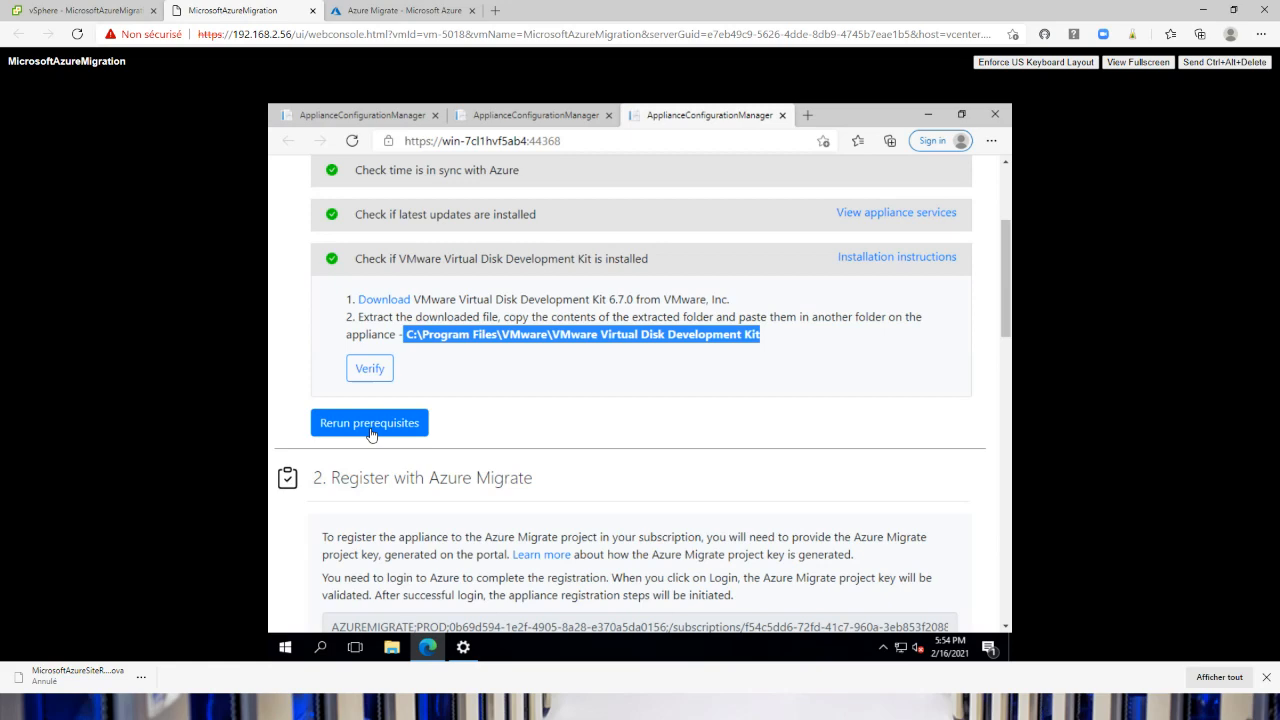
pyautogui.scroll(-2, 370, 434)
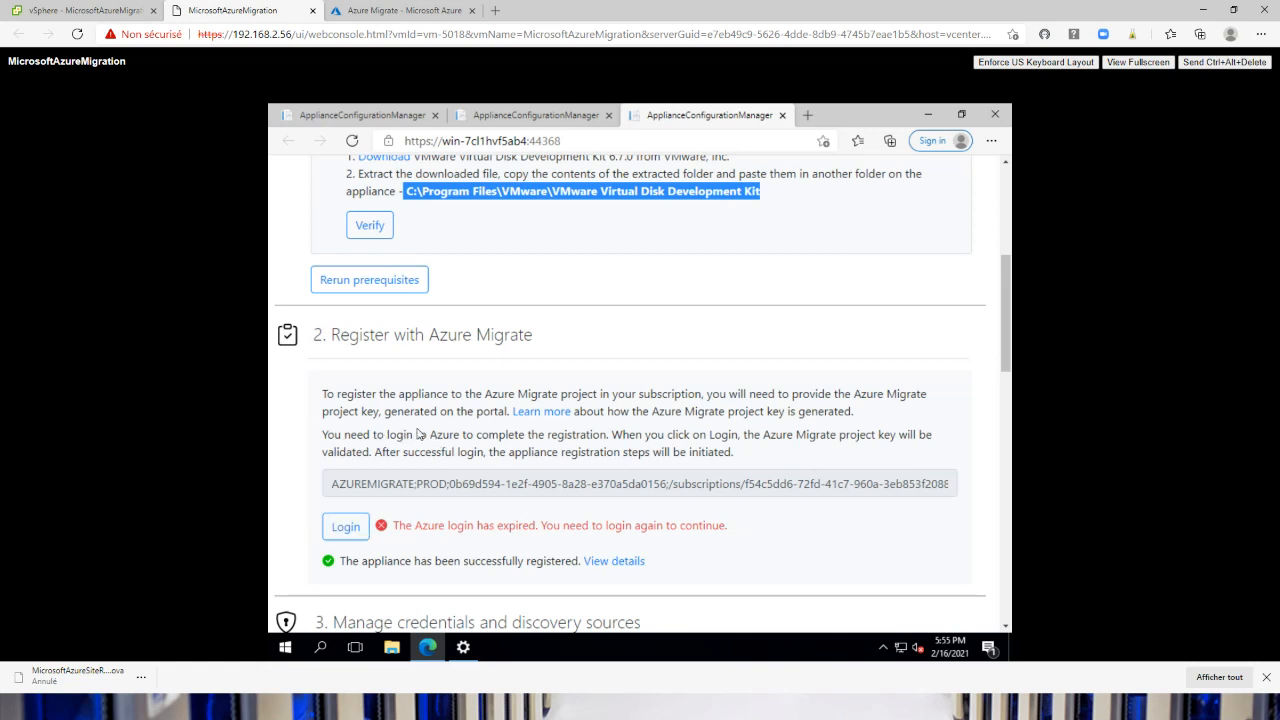
pyautogui.scroll(-1, 426, 388)
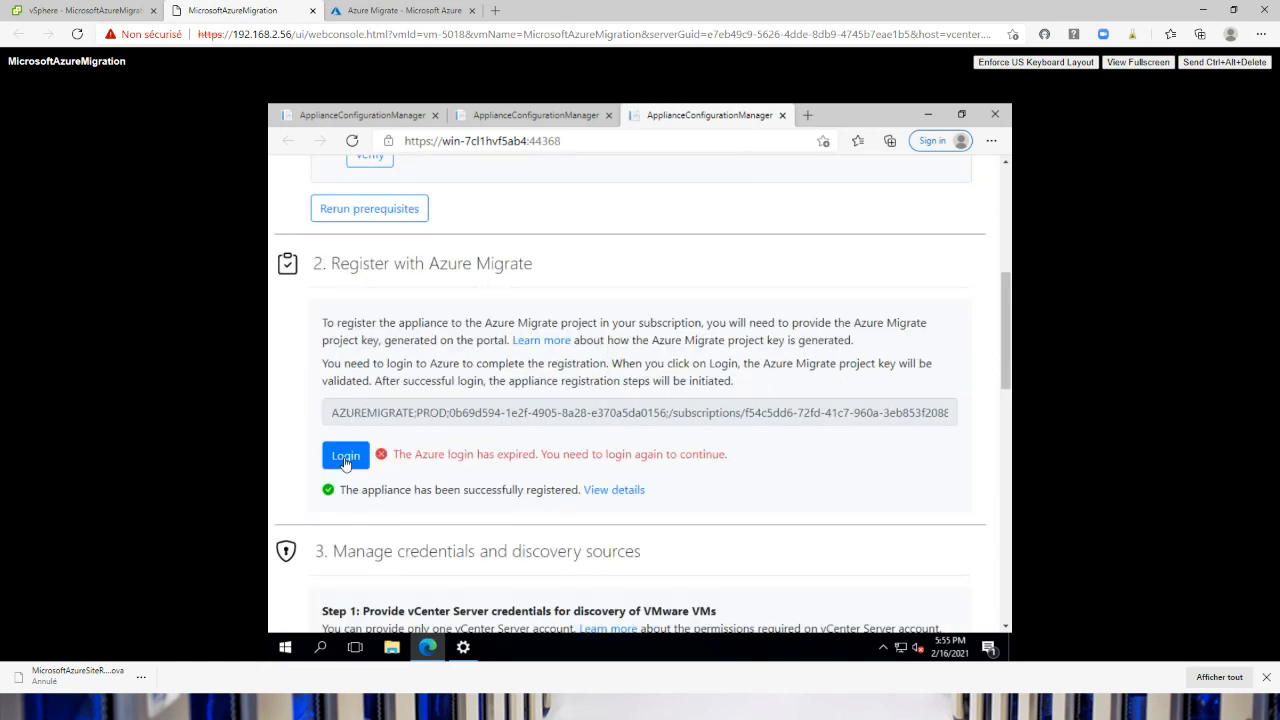
# Switch to the Azure portal and open server discovery in Azure Migrate, choosing VMware vSphere as the hypervisor
pyautogui.click(351, 14)
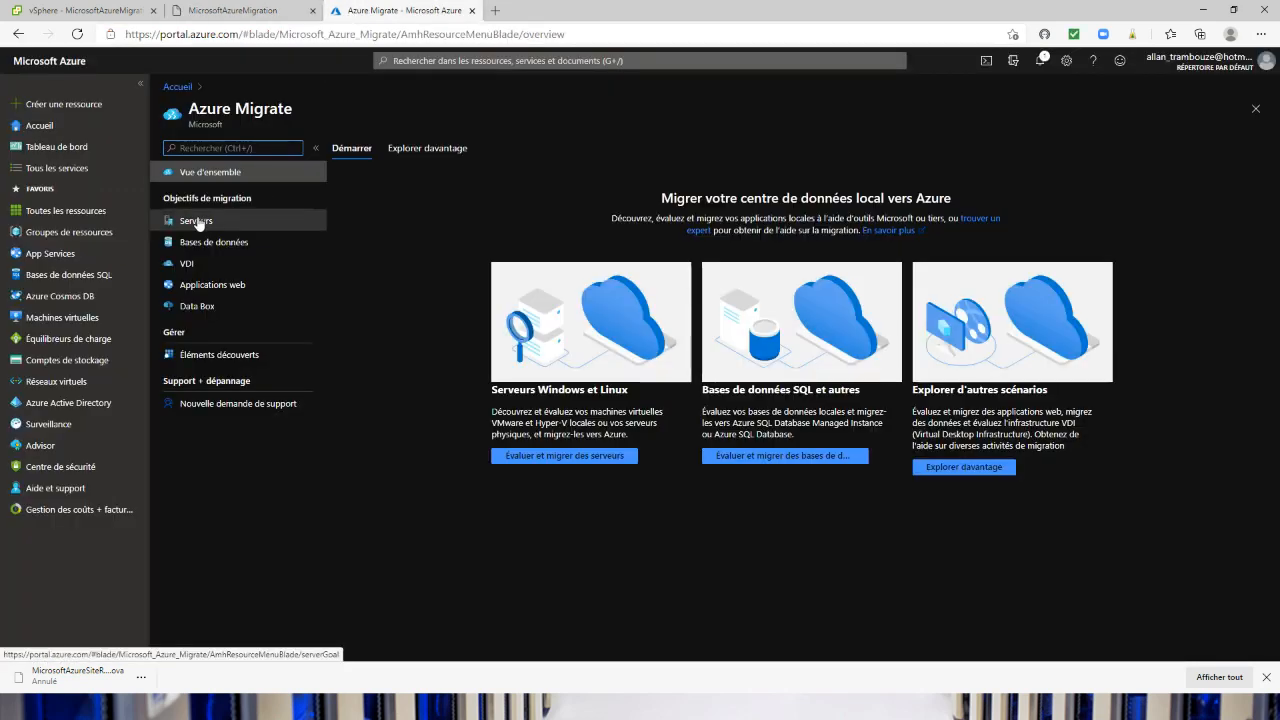
pyautogui.click(553, 457)
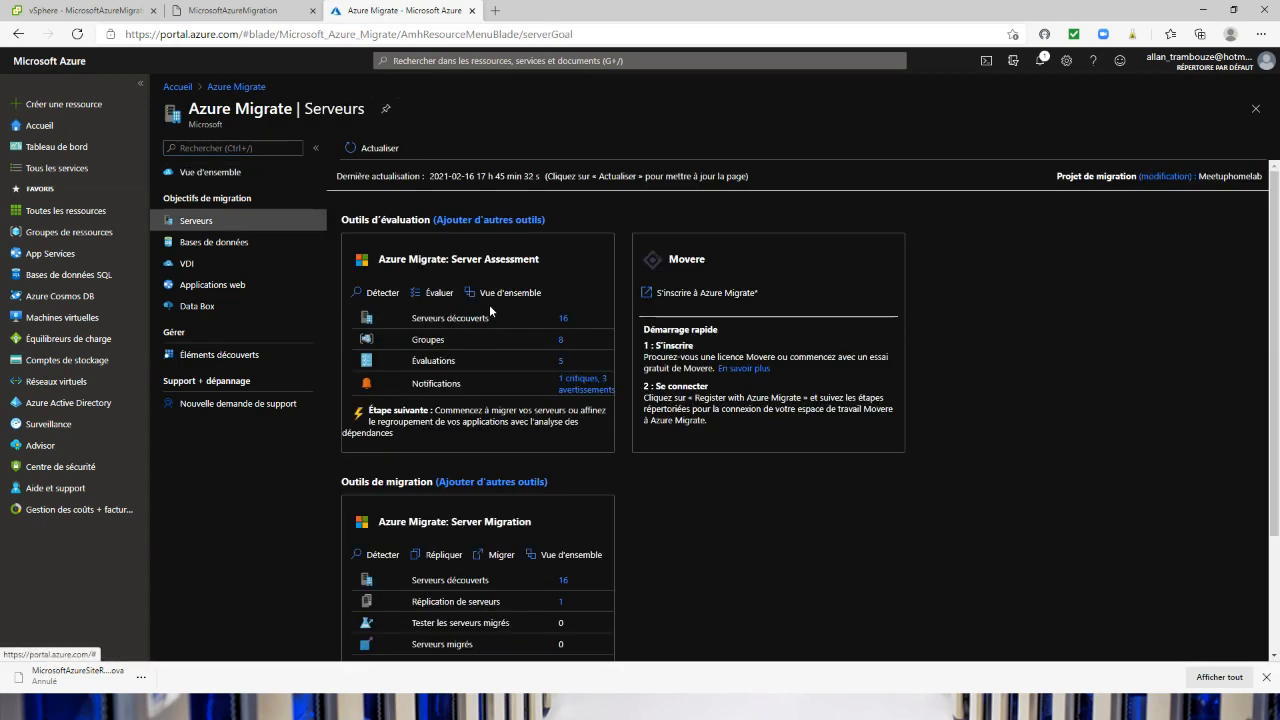
pyautogui.click(384, 292)
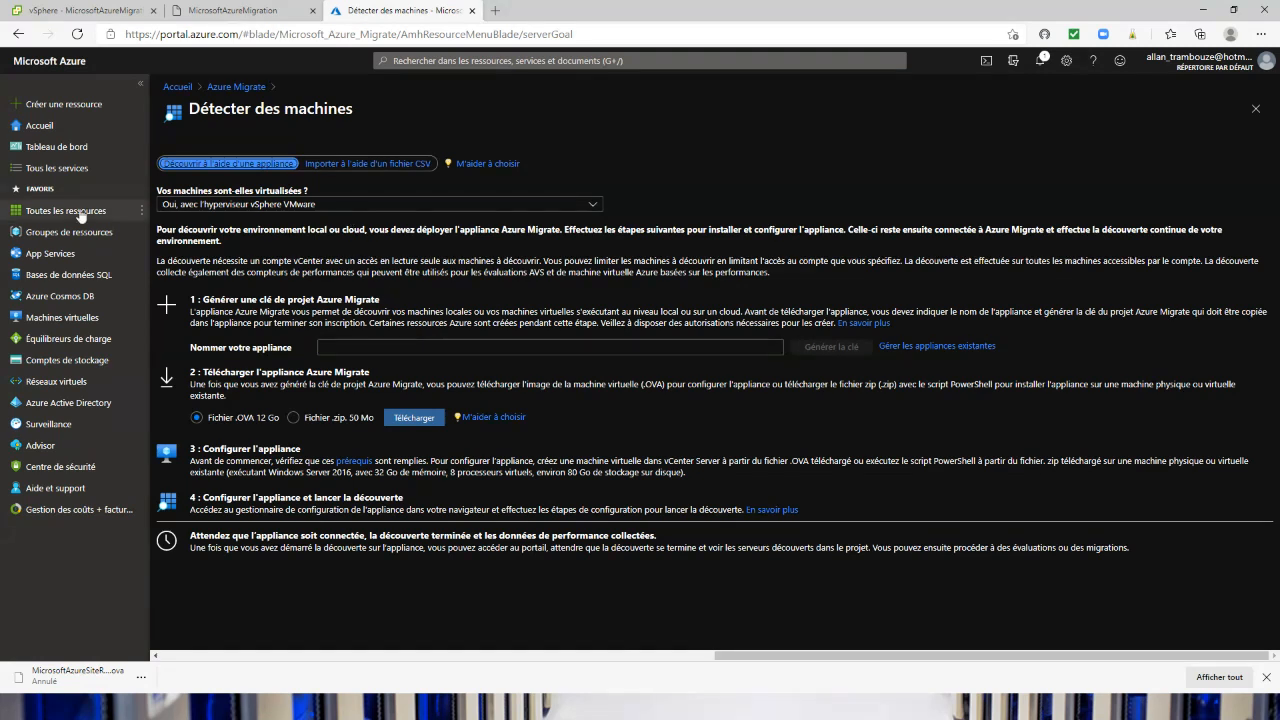
pyautogui.click(250, 205)
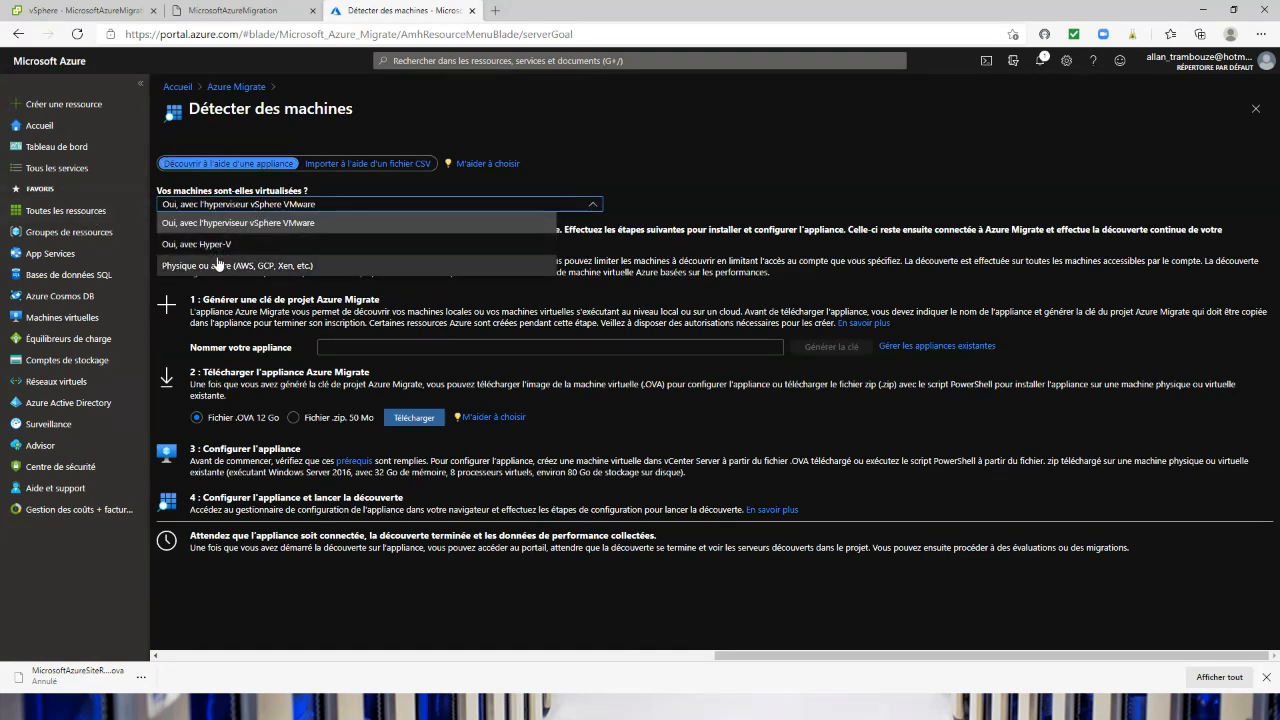
pyautogui.click(315, 224)
# Name the appliance cbcbcvxb and generate its Azure Migrate project key
pyautogui.click(355, 342)
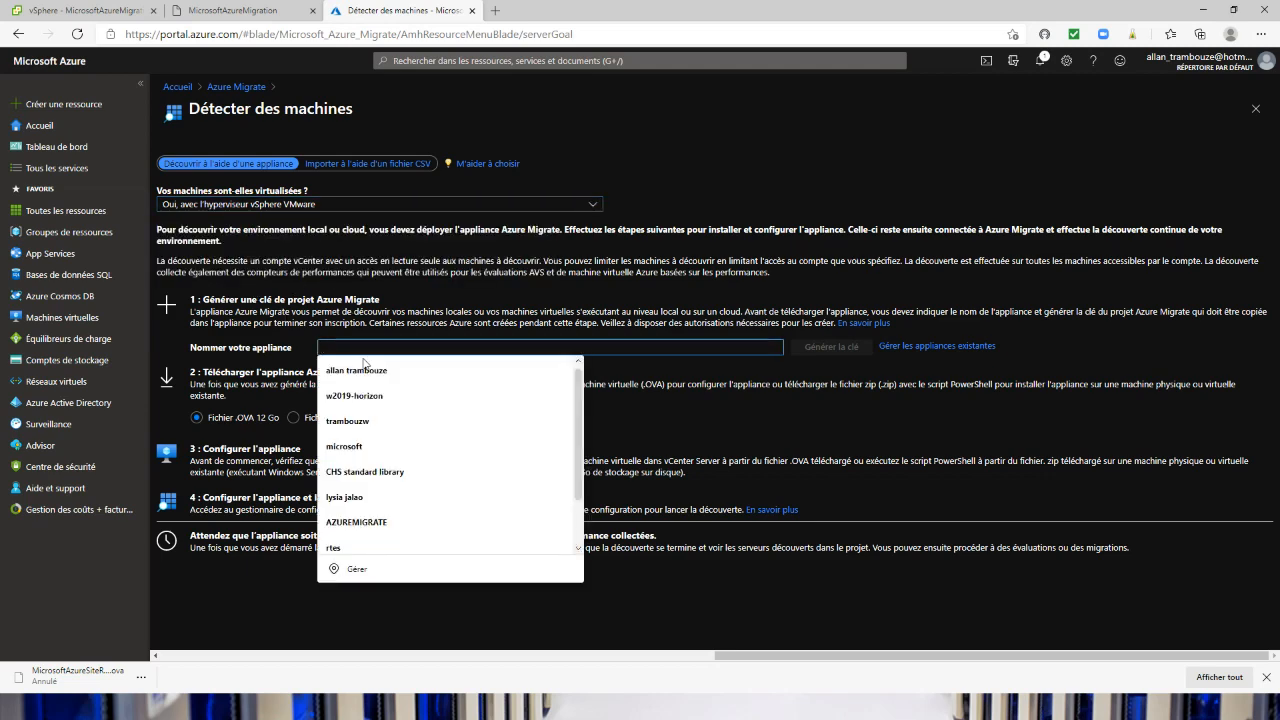
pyautogui.write('cbcbcvxb')
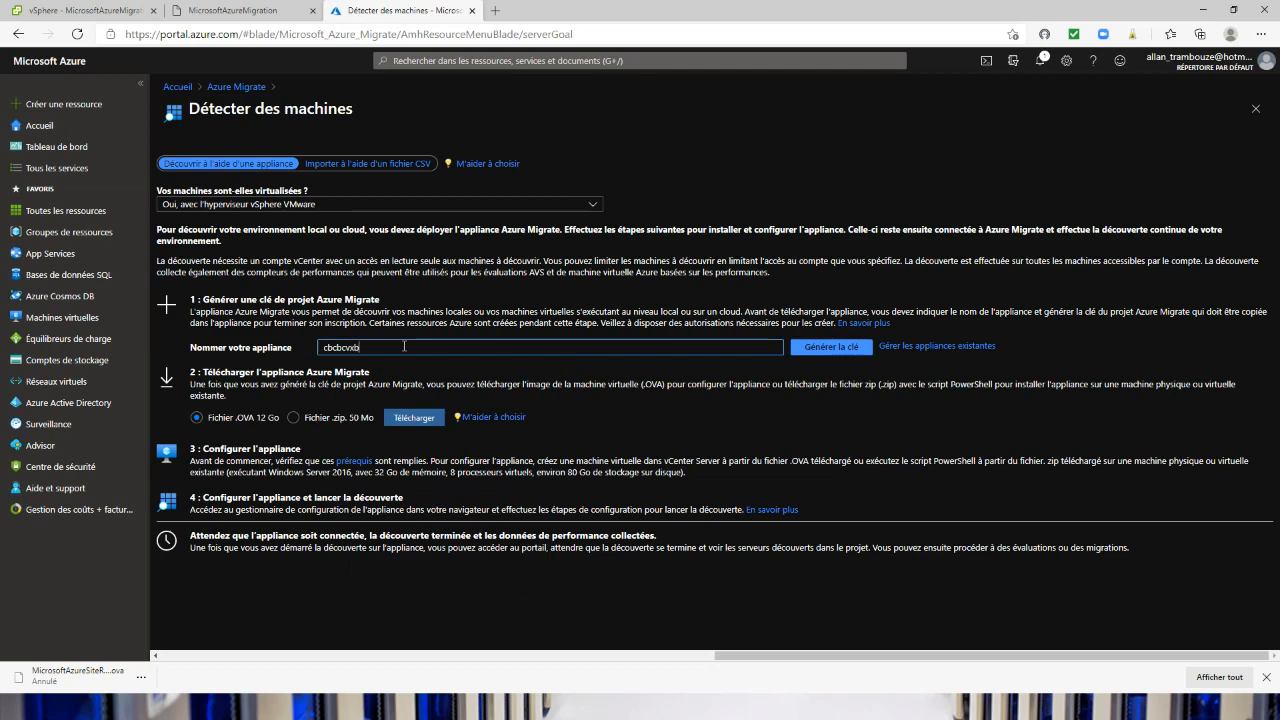
pyautogui.click(831, 348)
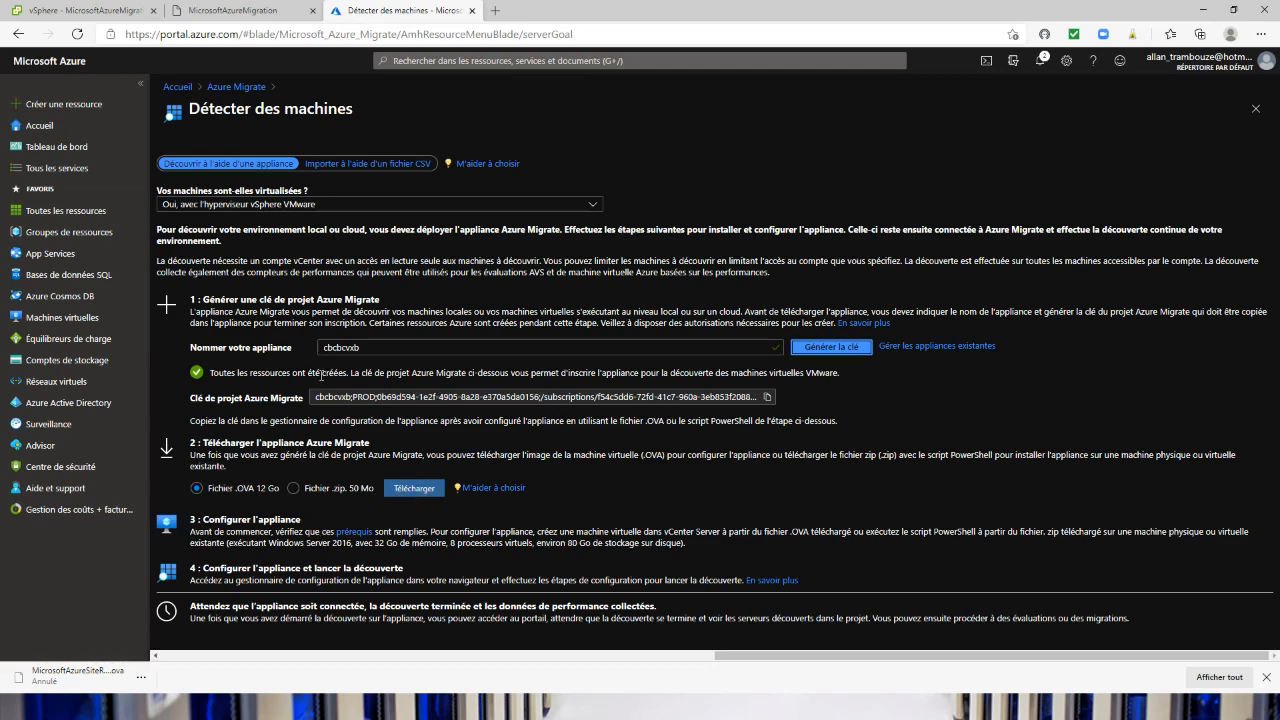
# Check the project key field in the appliance's registration section, and return to the Azure Migrate servers page in the portal
pyautogui.click(232, 10)
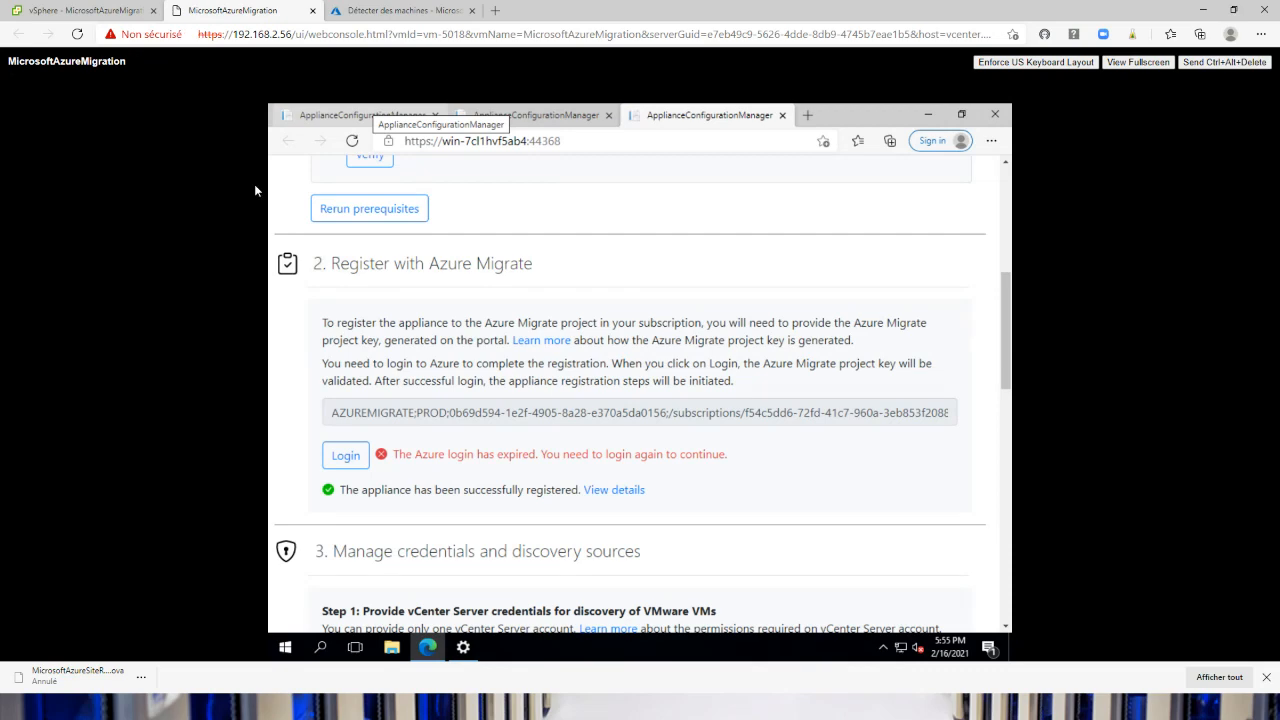
pyautogui.click(449, 10)
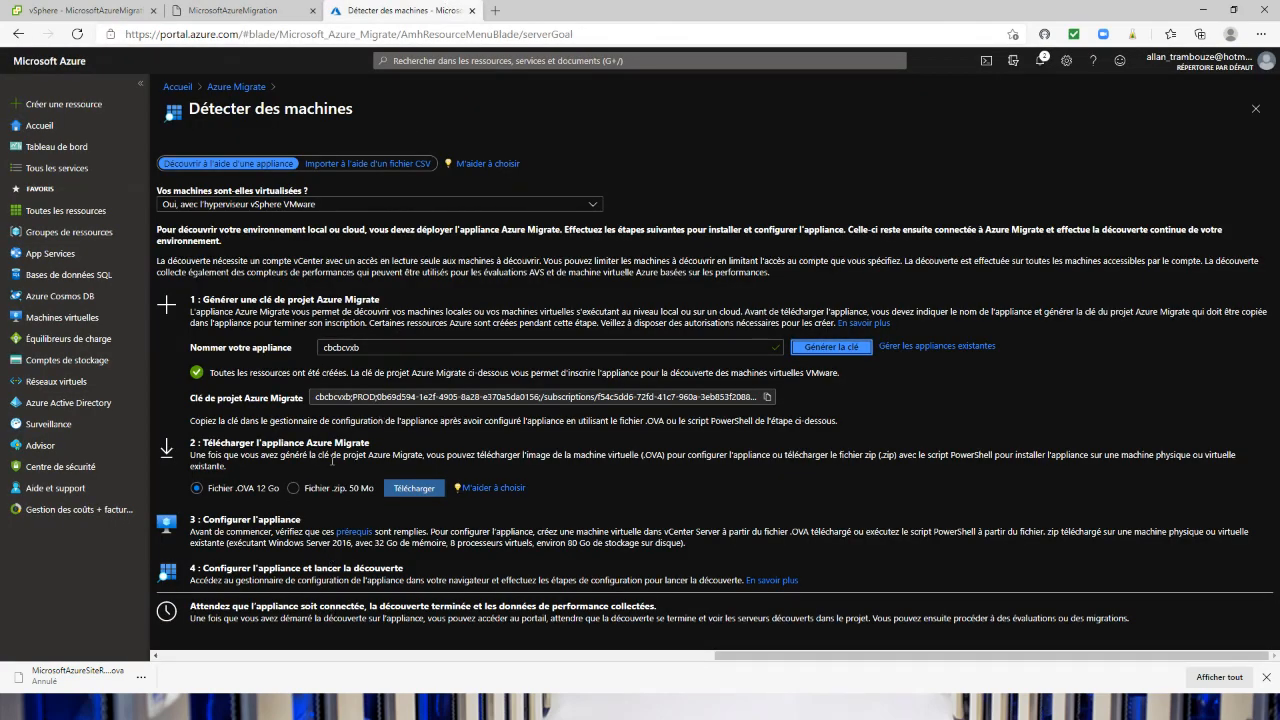
pyautogui.click(225, 88)
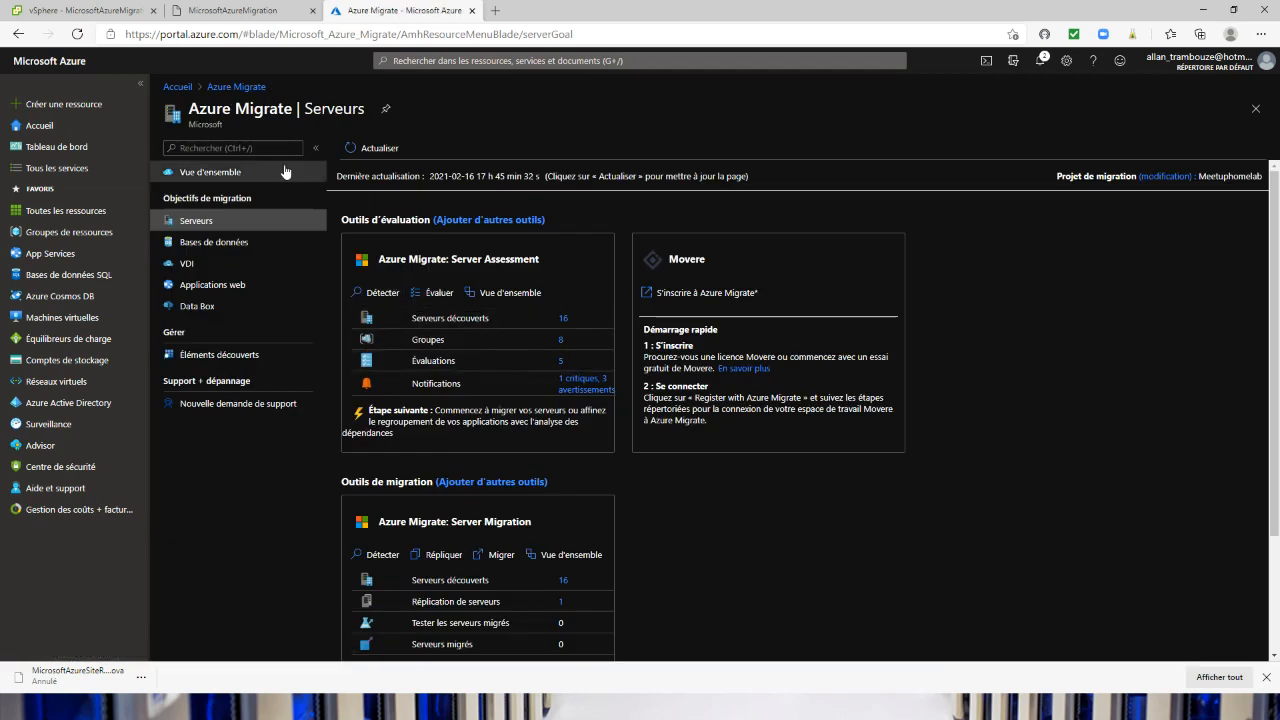
# Review the appliance's vCenter Server credentials, discovery source, VM credentials and discovery start sections in the configuration manager
pyautogui.click(220, 12)
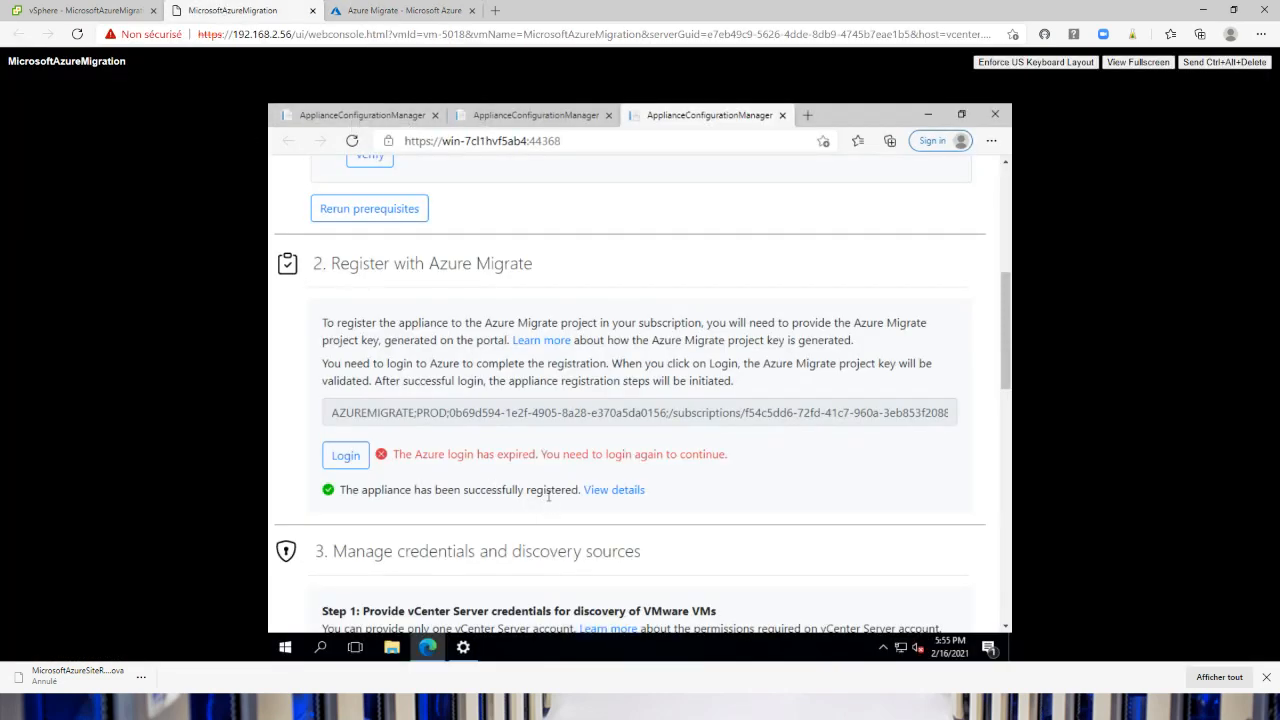
pyautogui.scroll(-3, 548, 497)
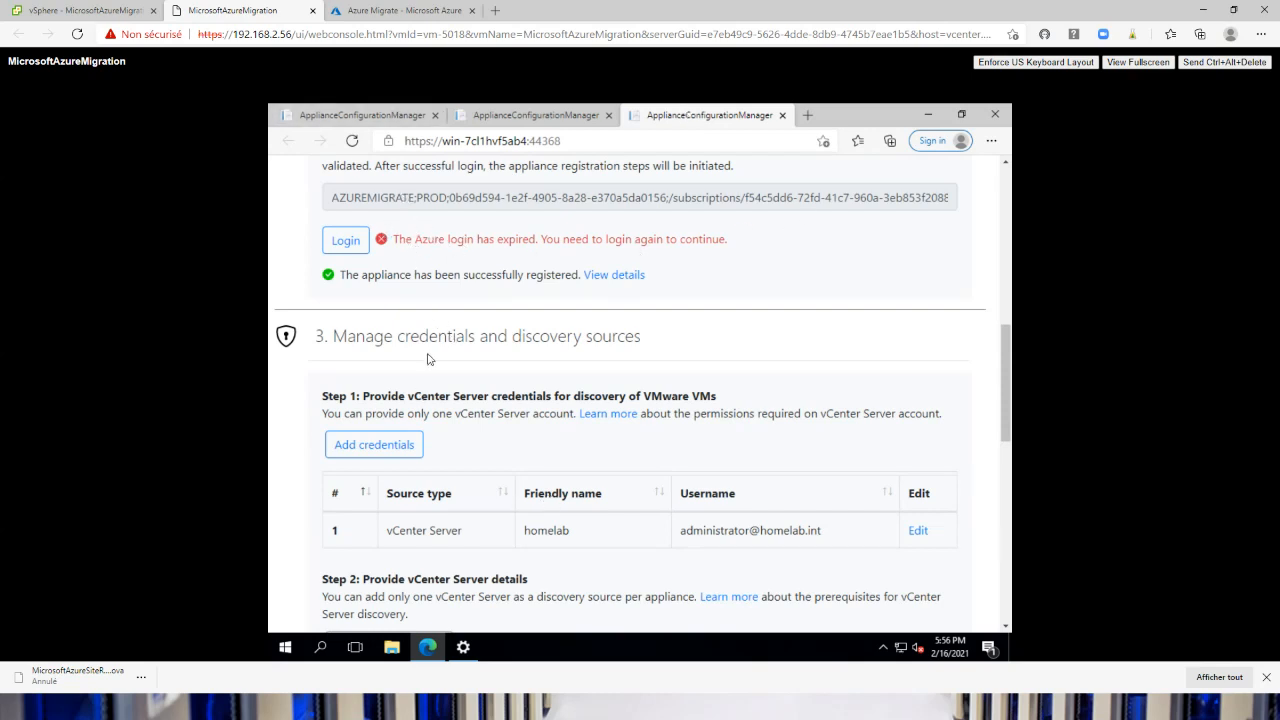
pyautogui.scroll(-1, 428, 358)
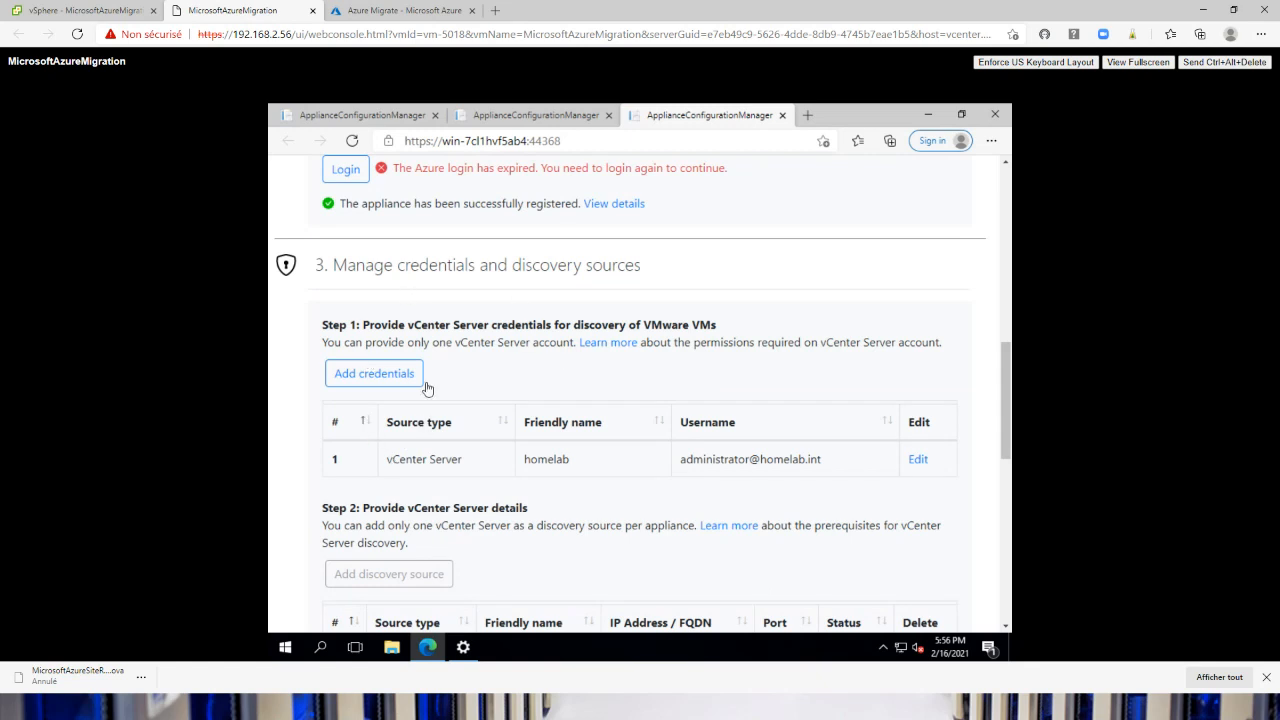
pyautogui.click(379, 386)
pyautogui.scroll(-3, 538, 473)
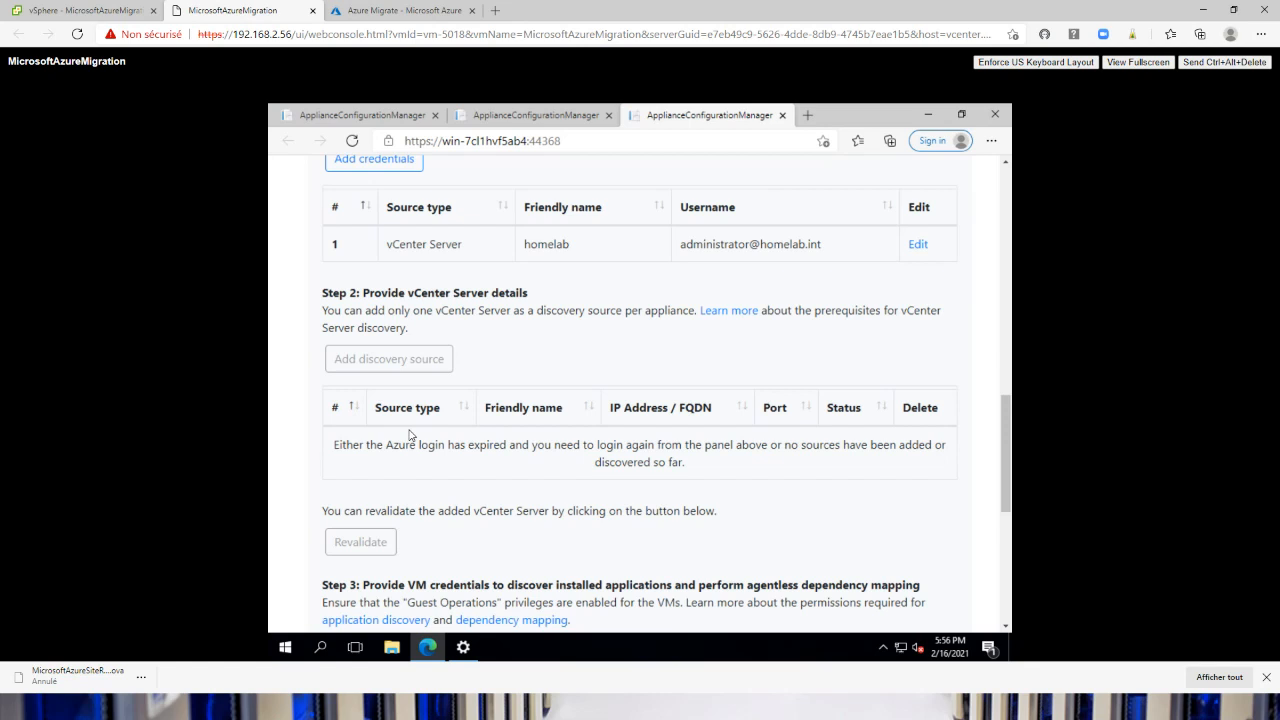
pyautogui.scroll(-3, 409, 435)
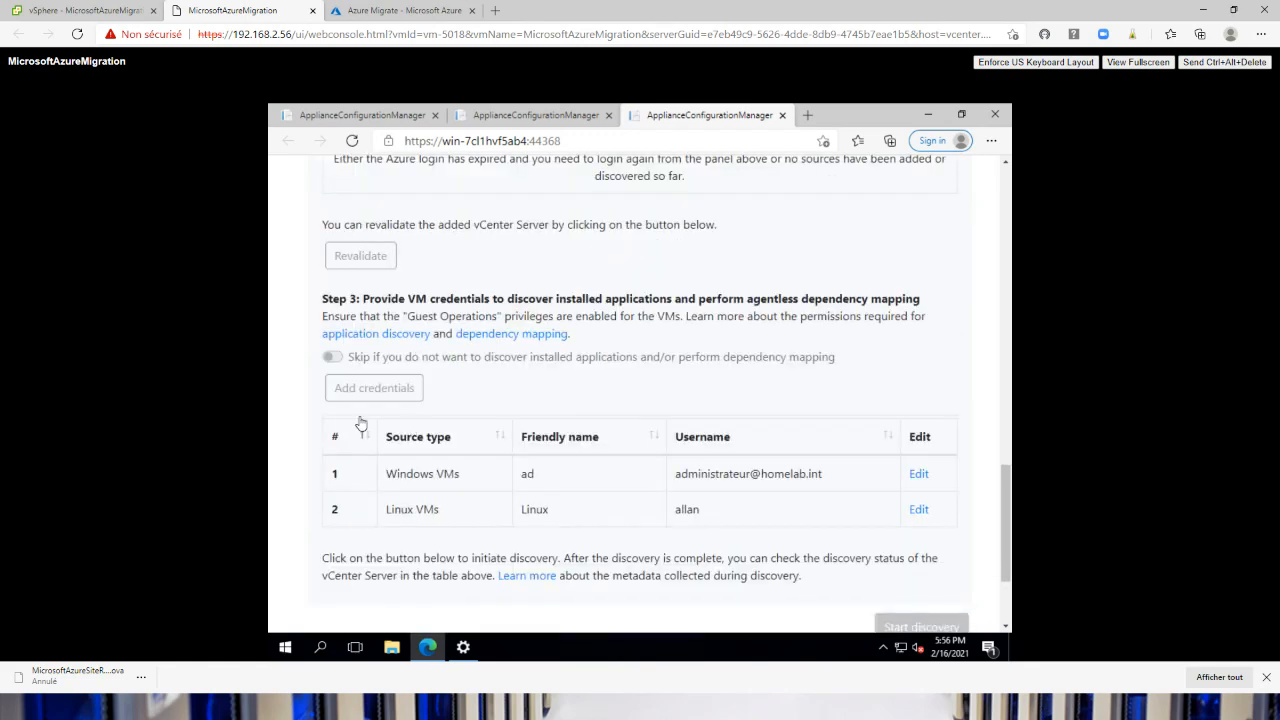
pyautogui.scroll(-1, 408, 464)
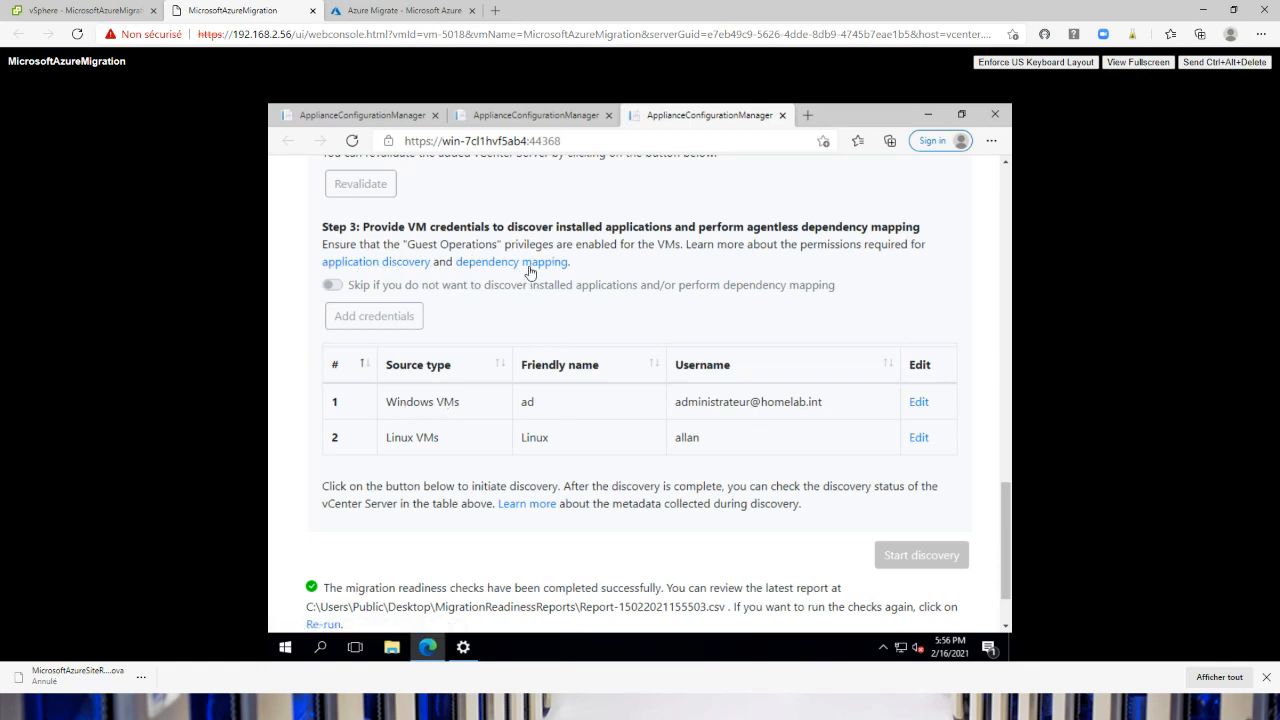
# Check the end of the appliance's discovery settings, and look through the virtual machine inventory in the vSphere Client
pyautogui.scroll(-1, 516, 400)
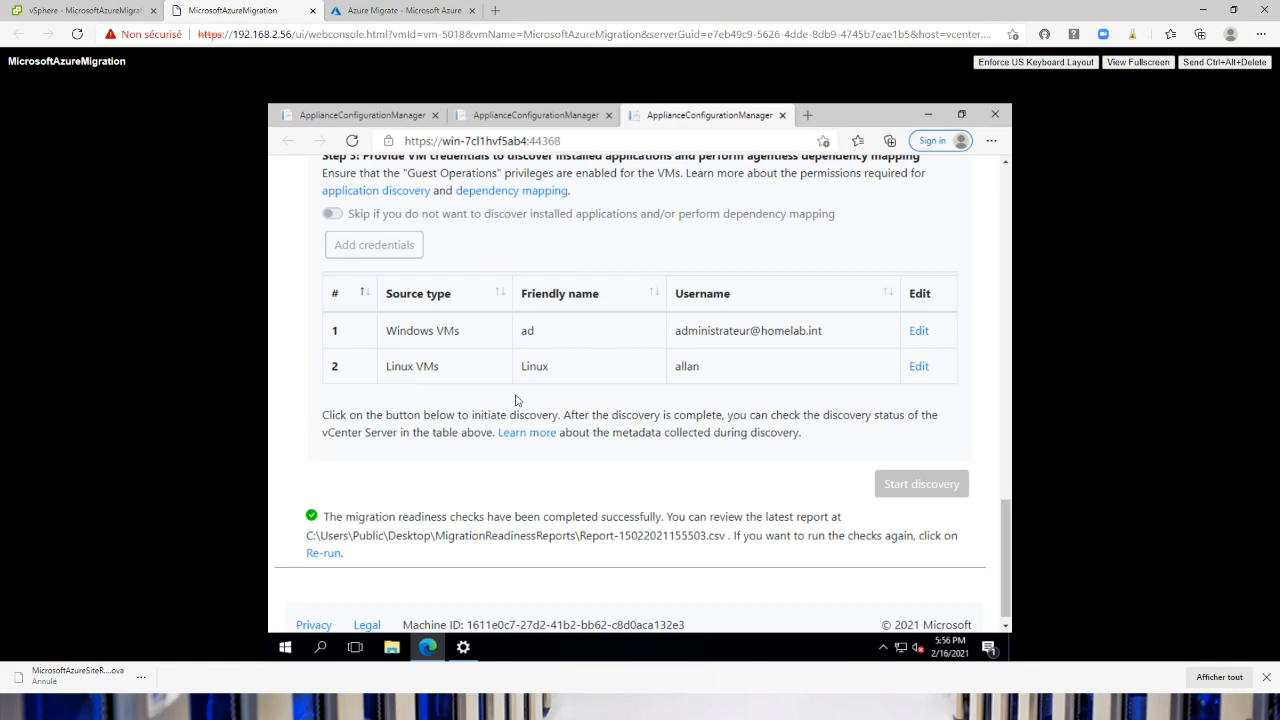
pyautogui.click(400, 12)
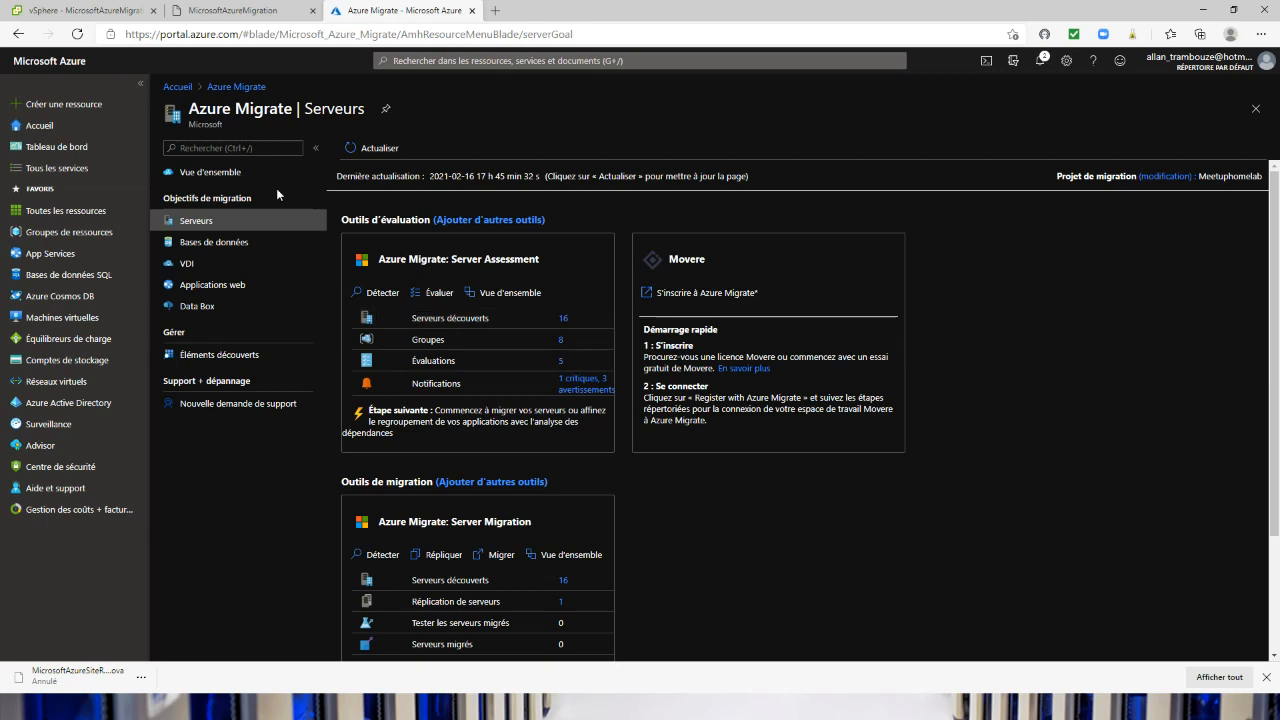
pyautogui.click(88, 14)
pyautogui.scroll(-3, 210, 340)
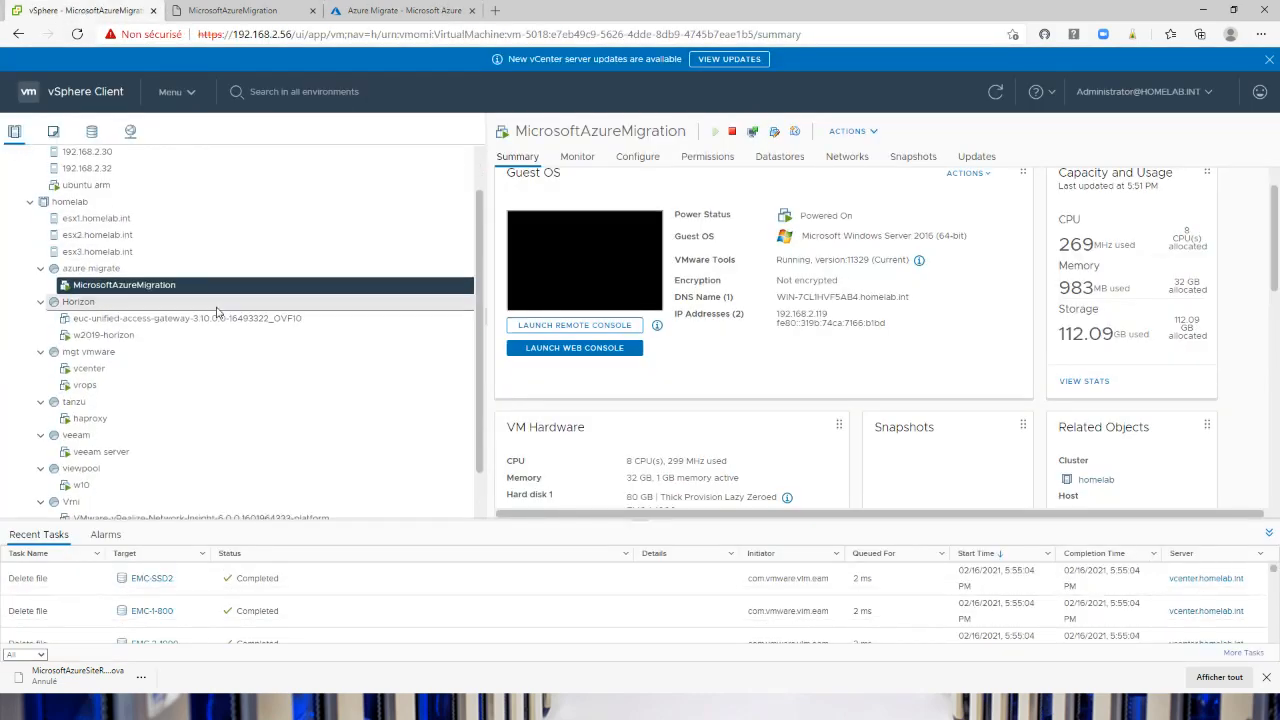
pyautogui.scroll(3, 175, 460)
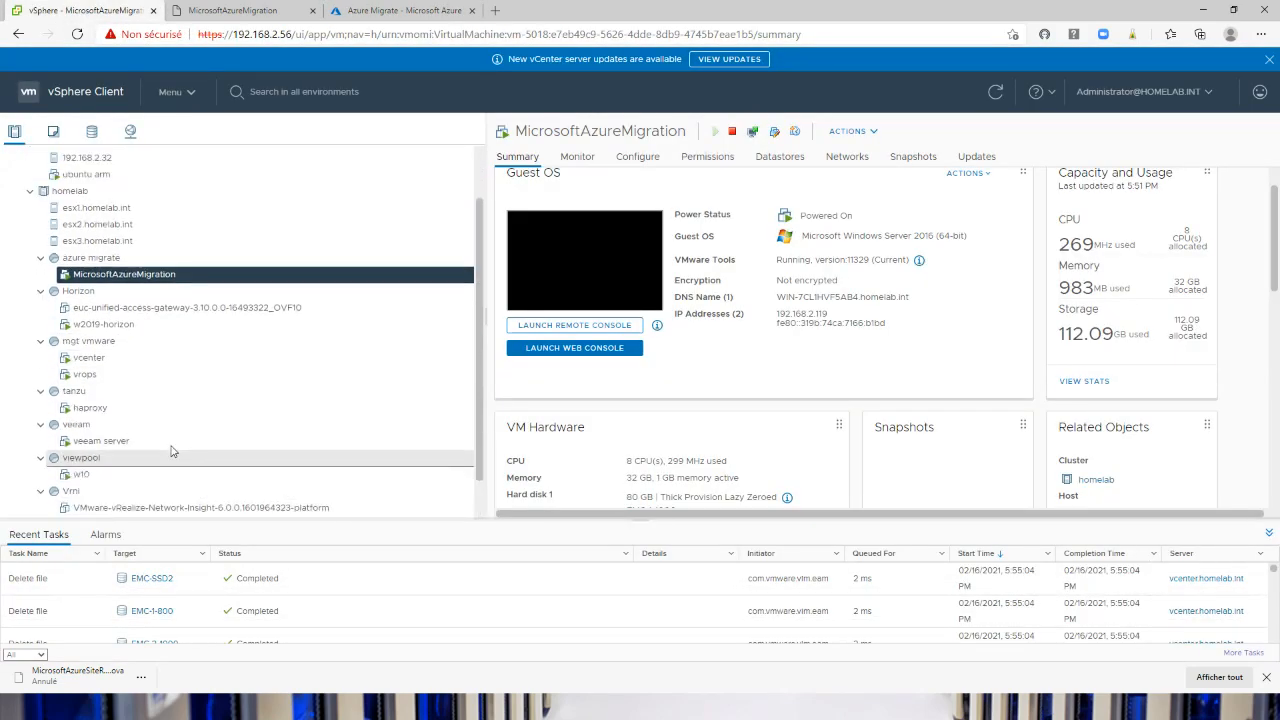
pyautogui.scroll(-3, 165, 318)
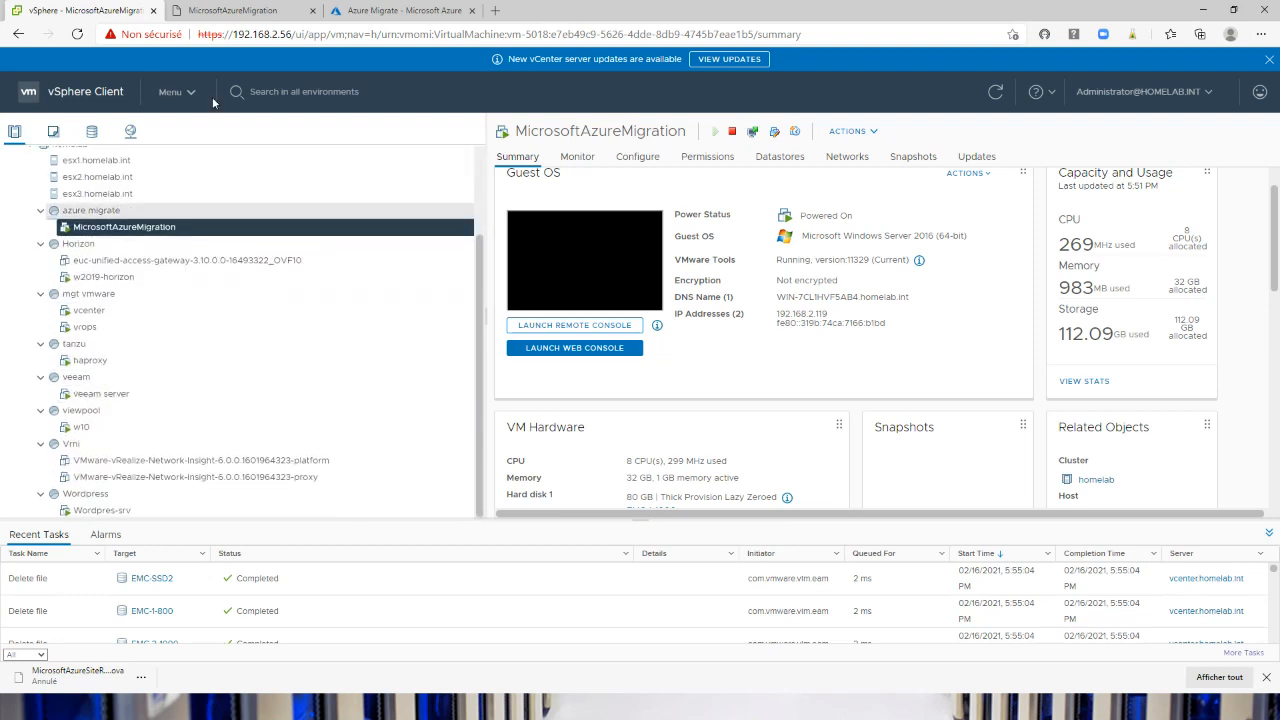
# Switch to the Azure portal, open Server Assessment's discovered servers, and review the application inventory of Wordpres-srv
pyautogui.click(399, 14)
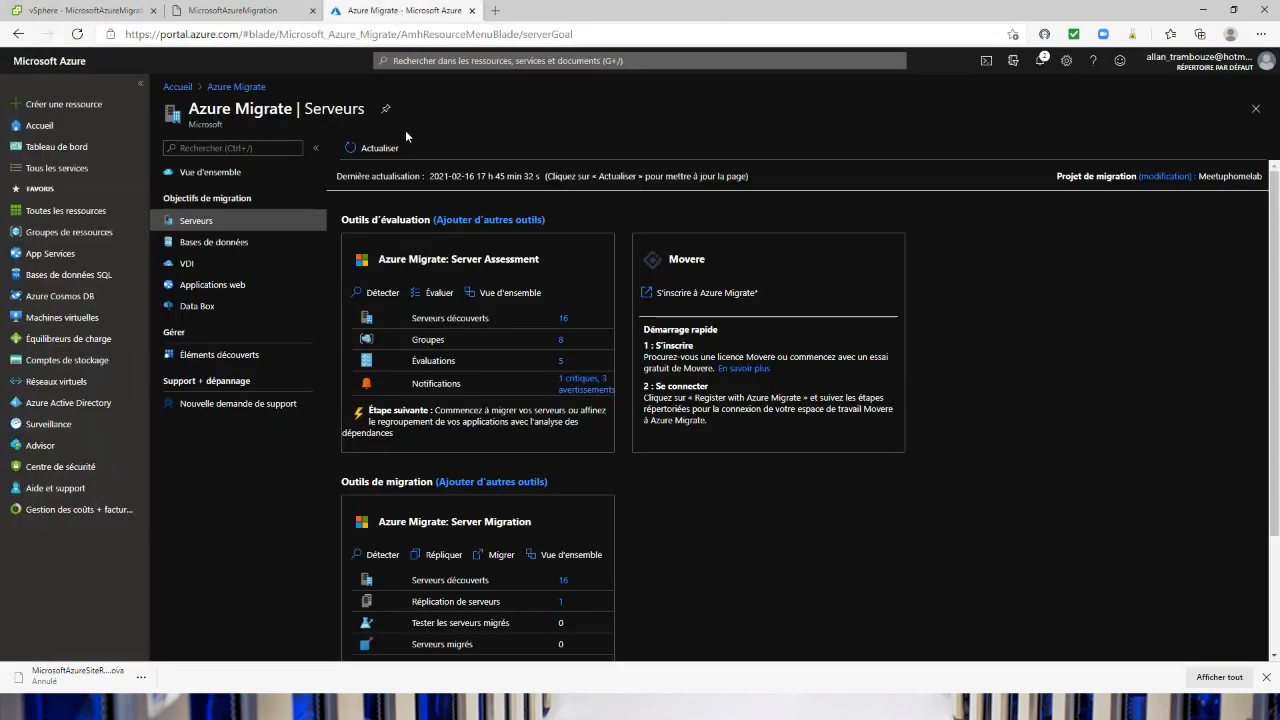
pyautogui.click(563, 319)
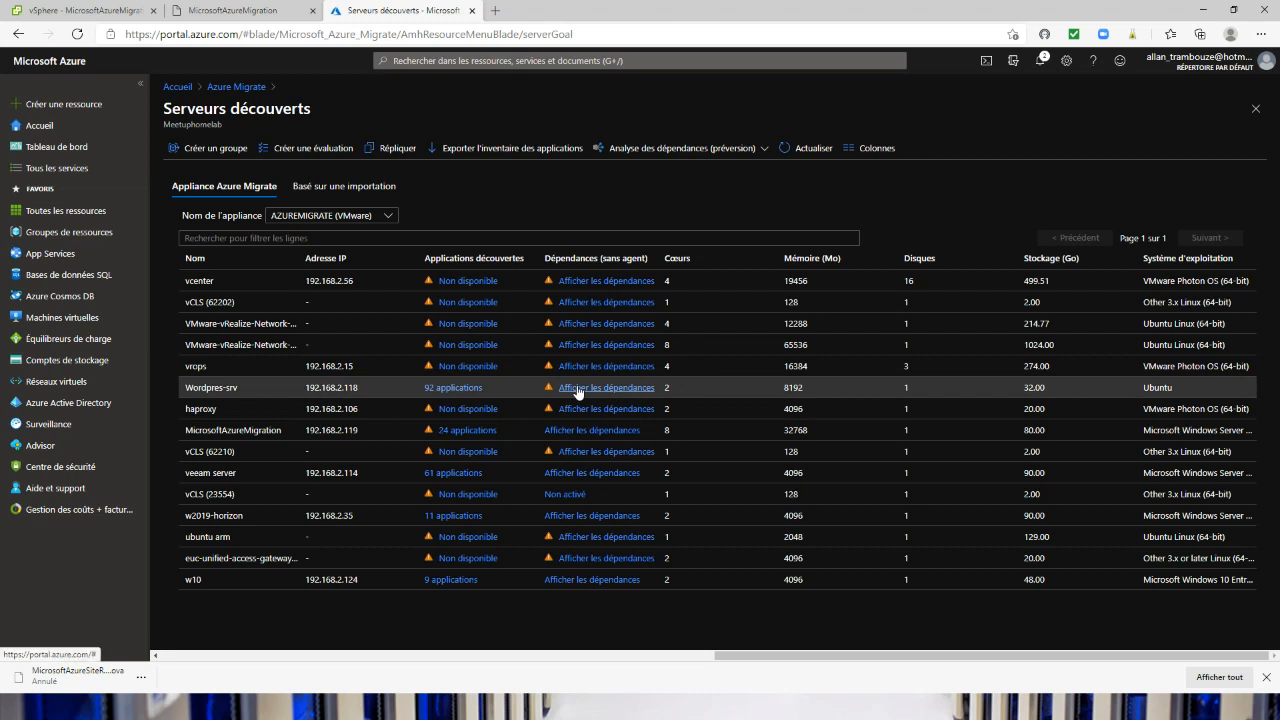
pyautogui.click(431, 389)
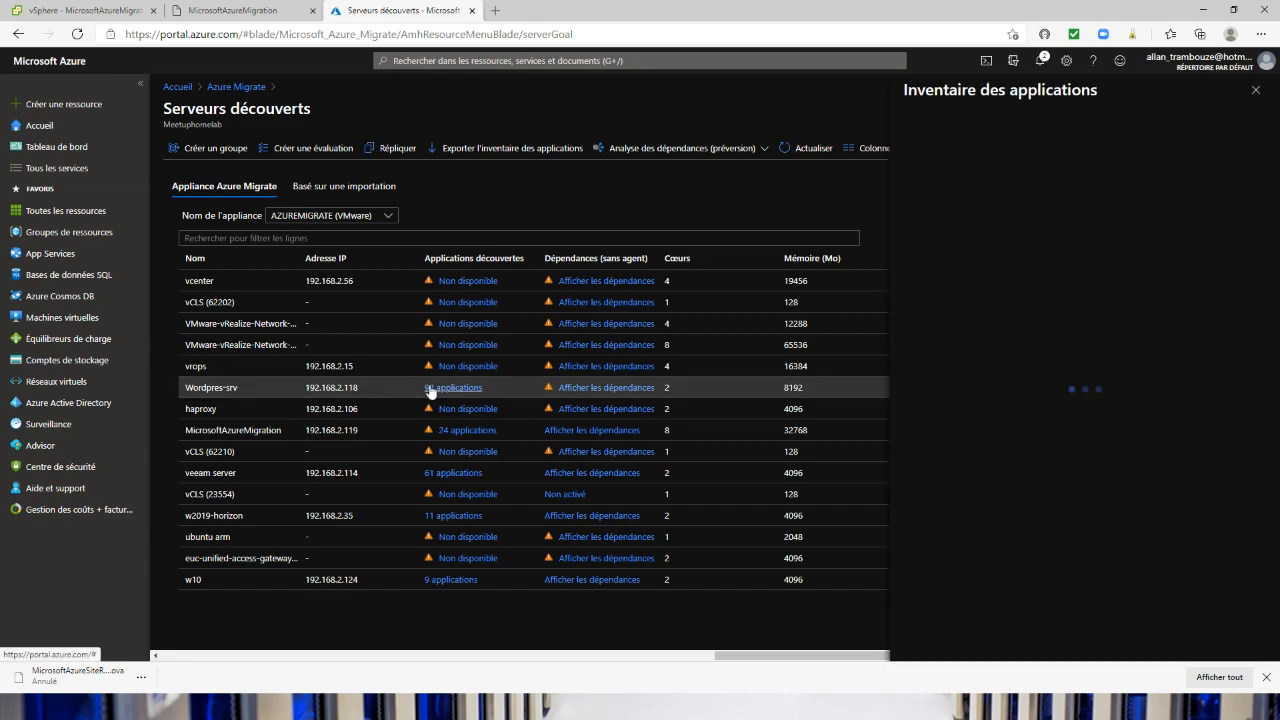
pyautogui.scroll(-15, 1034, 536)
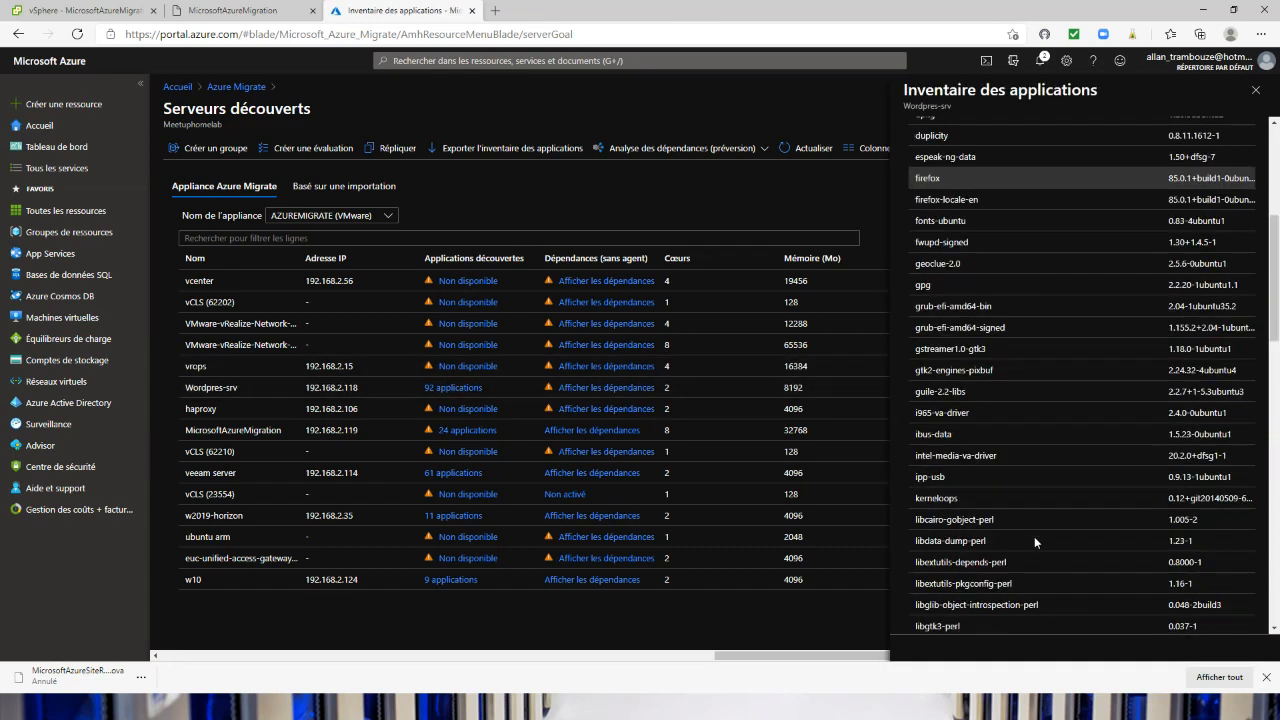
pyautogui.scroll(-6, 1034, 536)
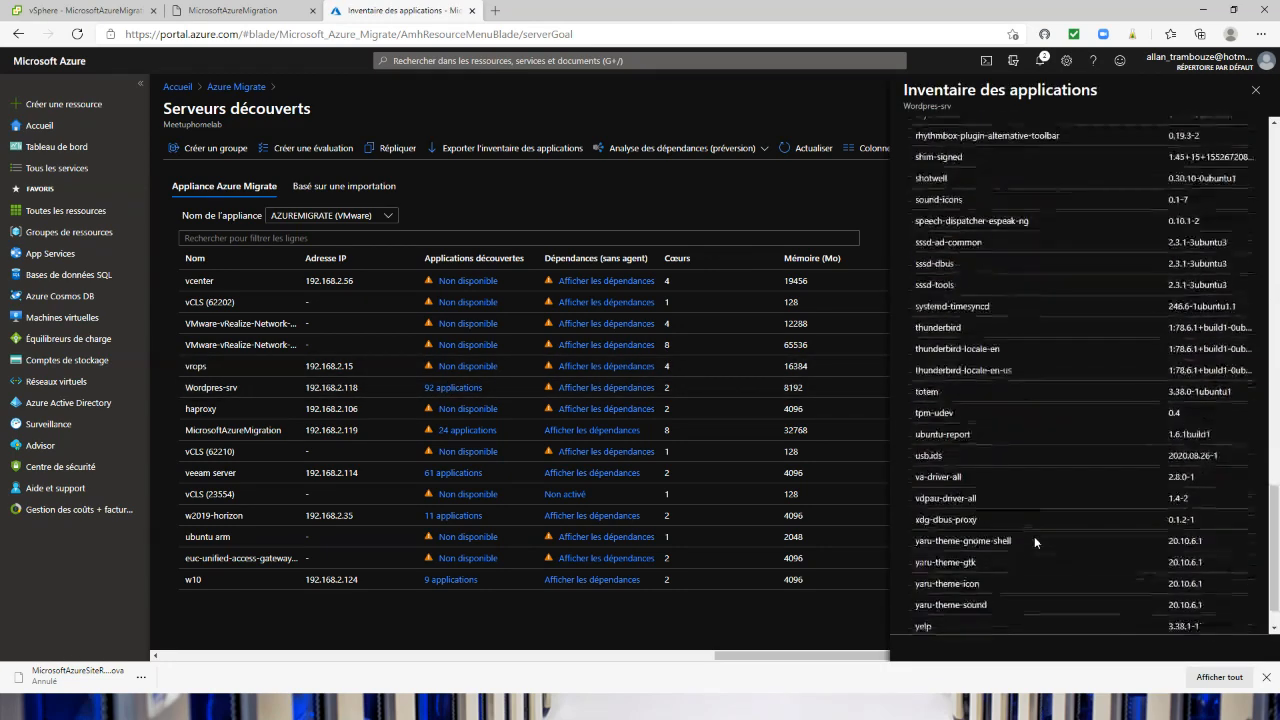
pyautogui.click(1258, 91)
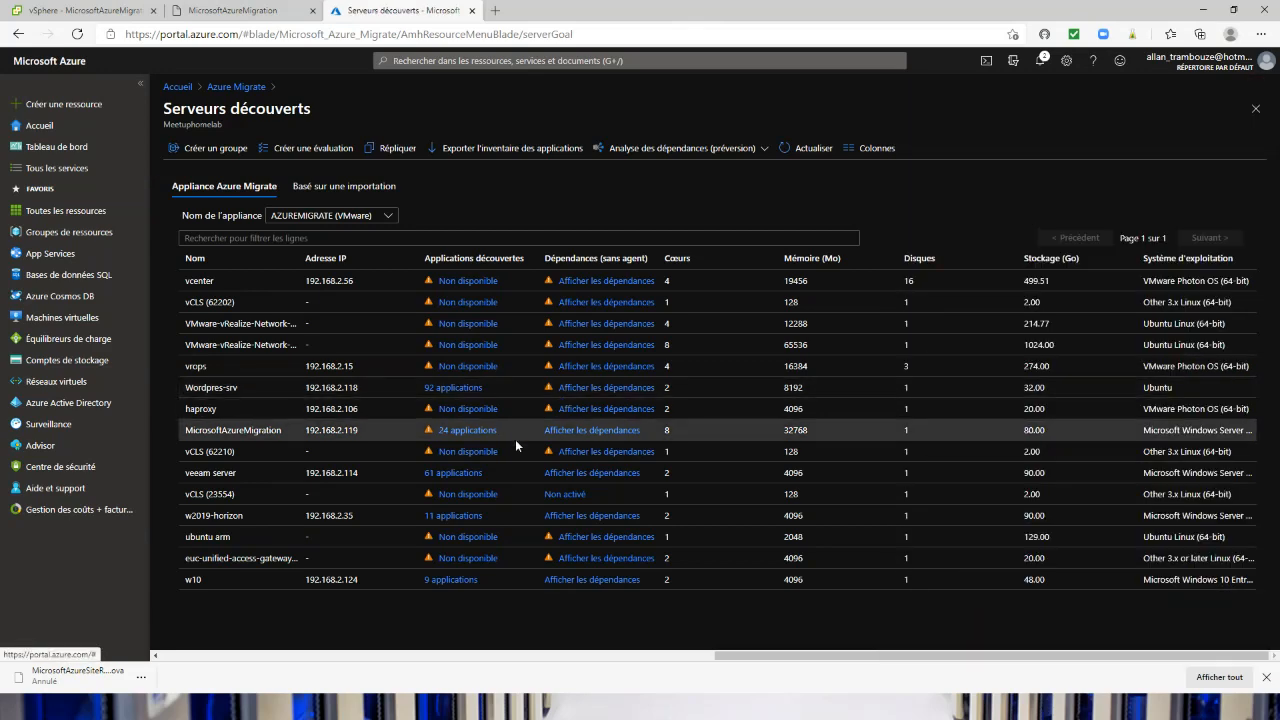
# Review the application inventory discovered on the veeam server, and return to the discovered servers list
pyautogui.click(450, 474)
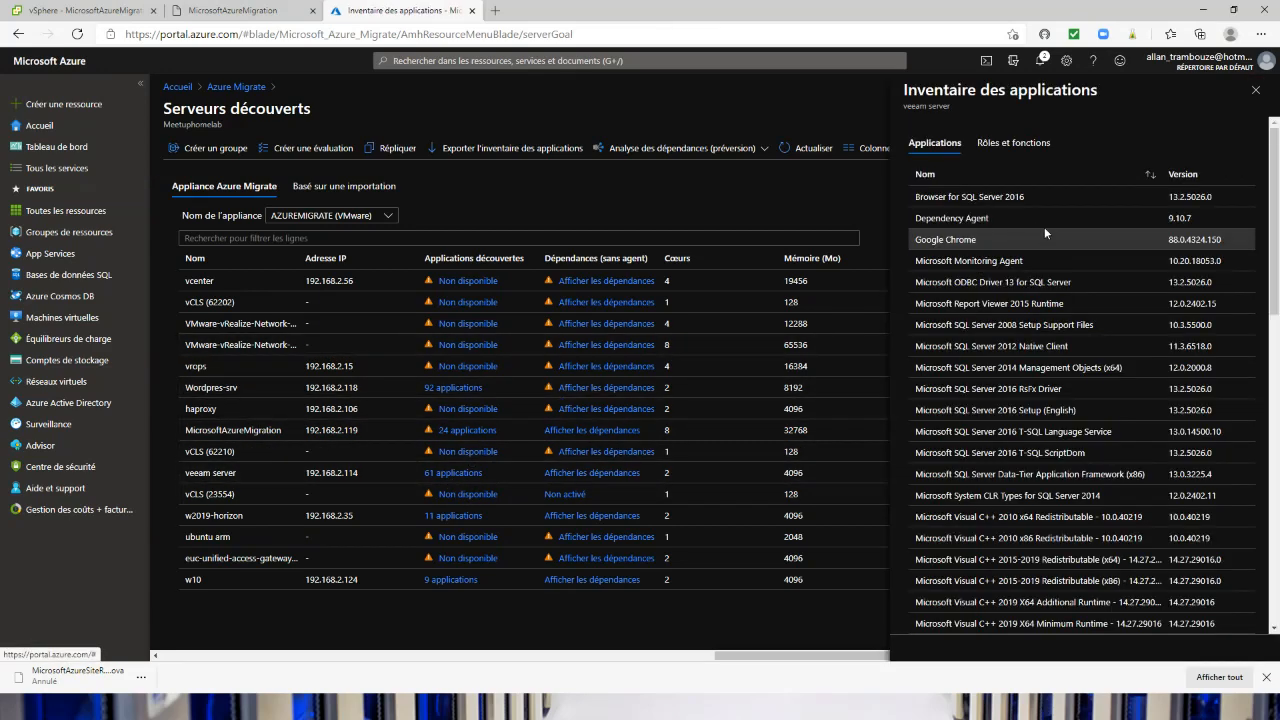
pyautogui.scroll(-7, 1035, 360)
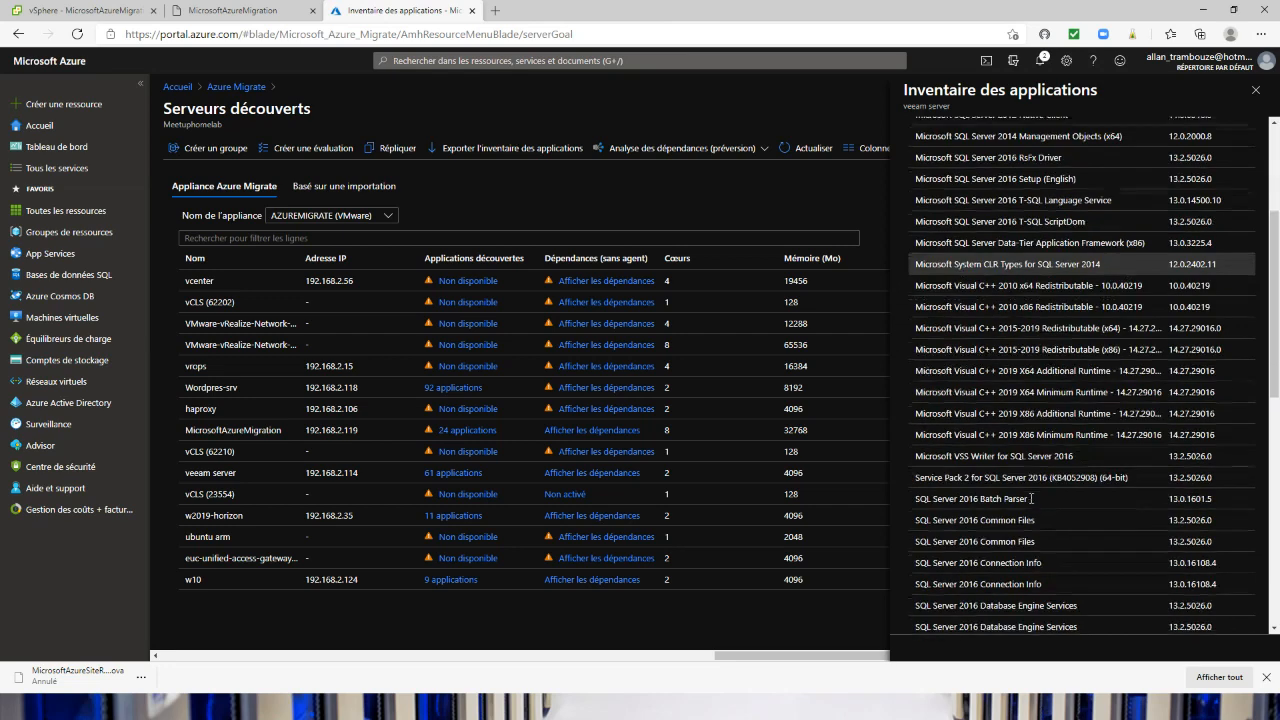
pyautogui.click(1256, 90)
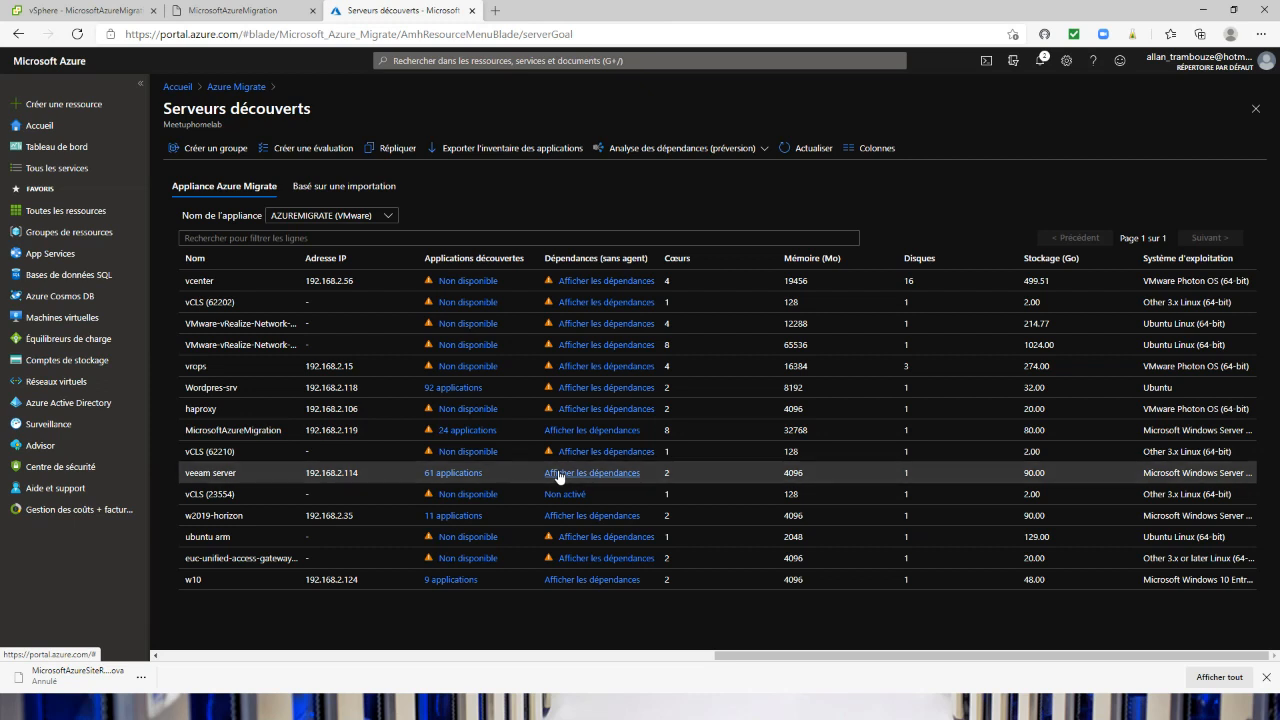
# Examine the veeam server's agentless dependency map, including its clients and all connected ports, and return to the discovered servers
pyautogui.click(560, 473)
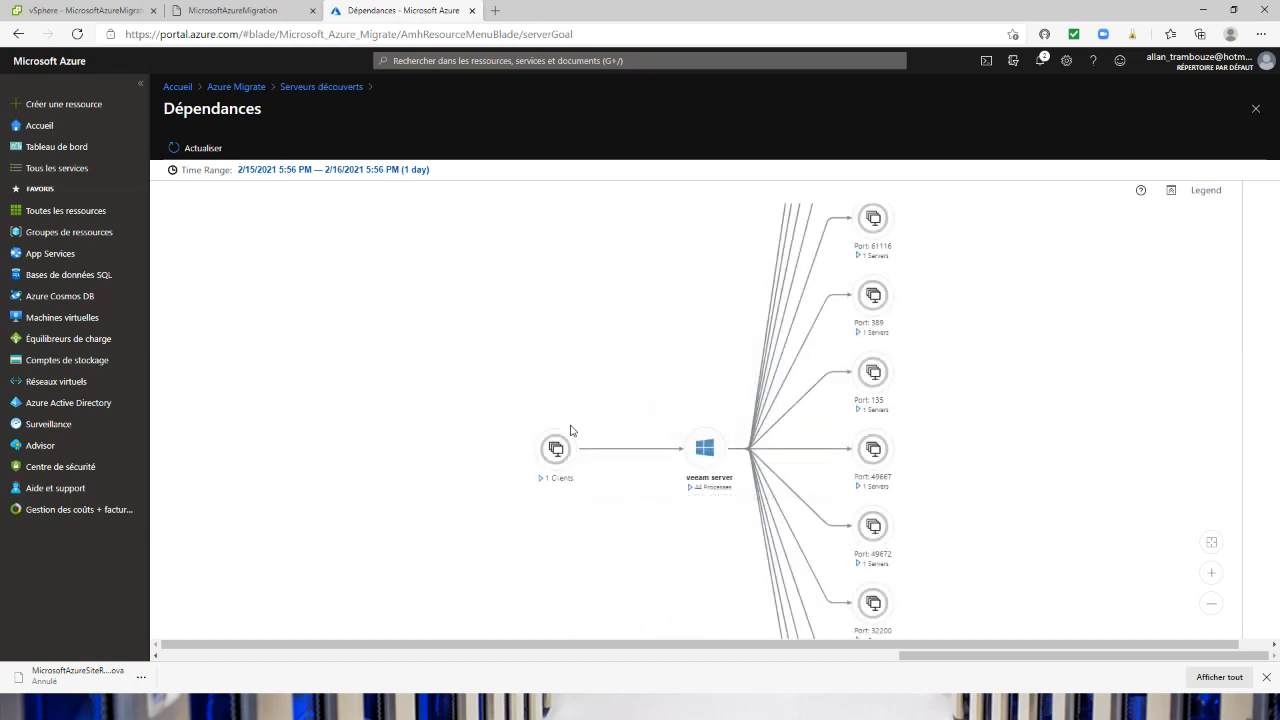
pyautogui.moveTo(678, 383); pyautogui.dragTo(571, 277)
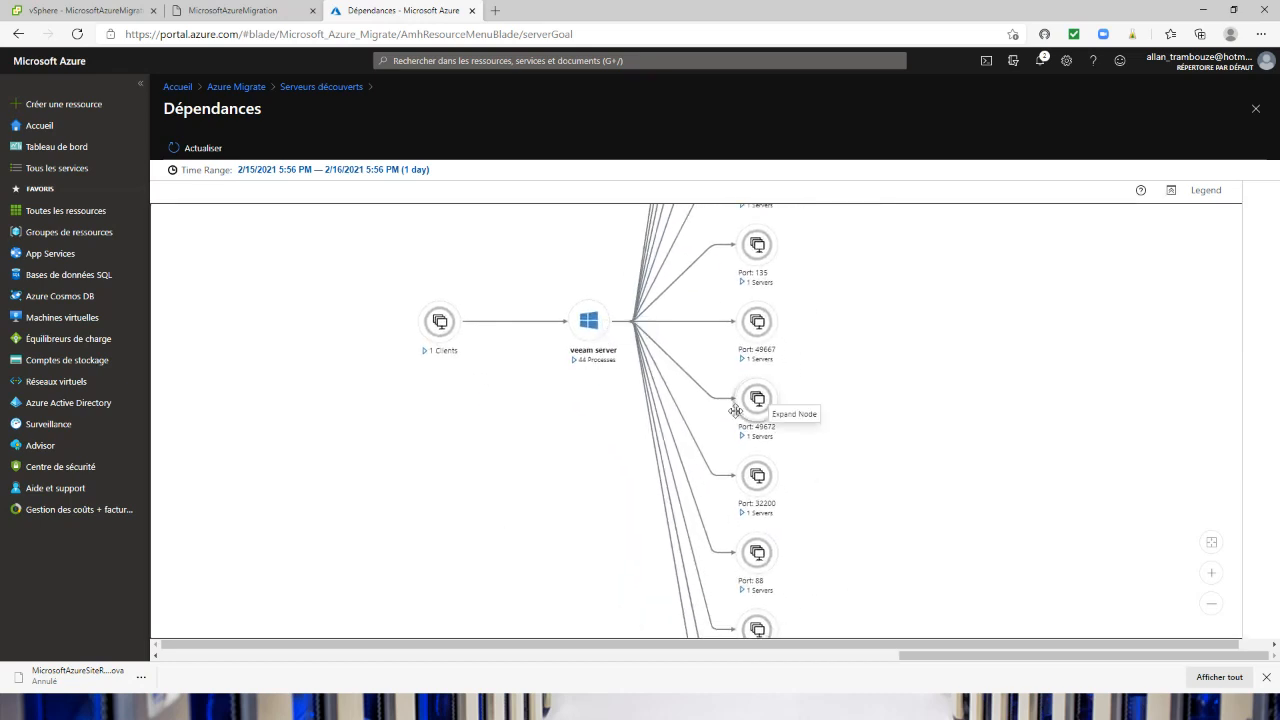
pyautogui.scroll(-3, 632, 437)
pyautogui.scroll(-1, 632, 437)
pyautogui.moveTo(610, 431); pyautogui.dragTo(587, 583)
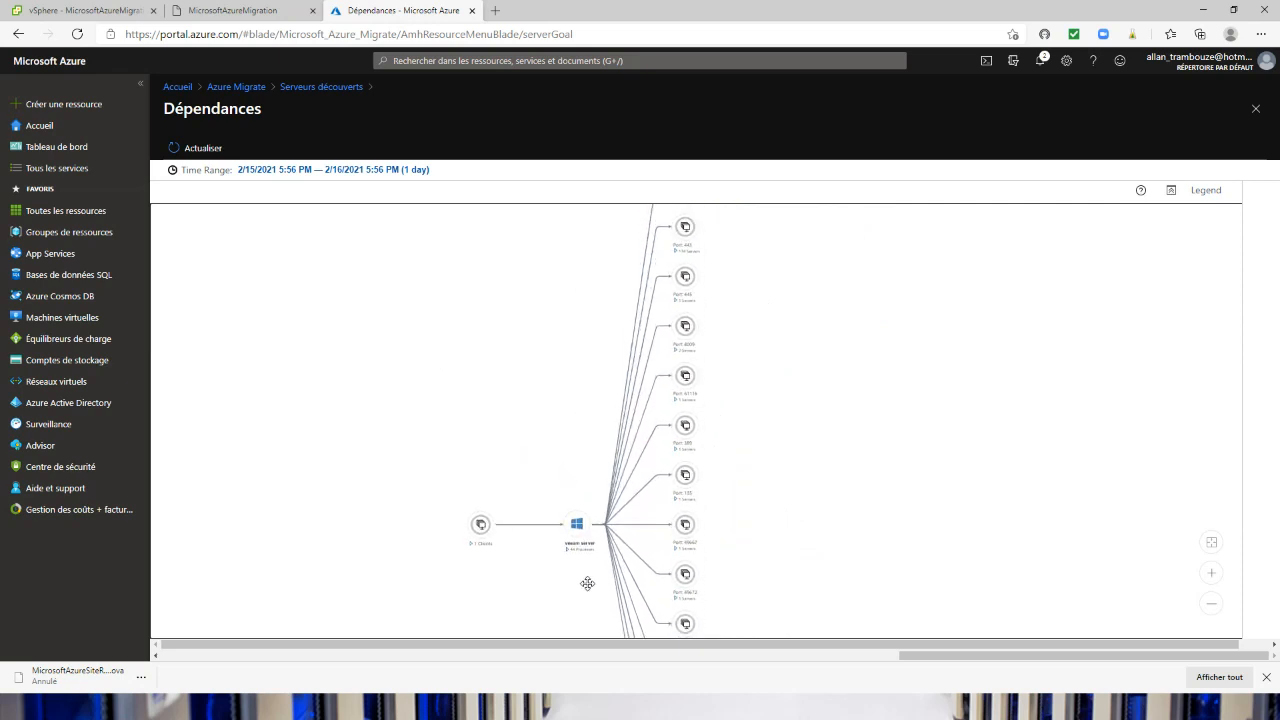
pyautogui.moveTo(593, 356); pyautogui.dragTo(580, 450)
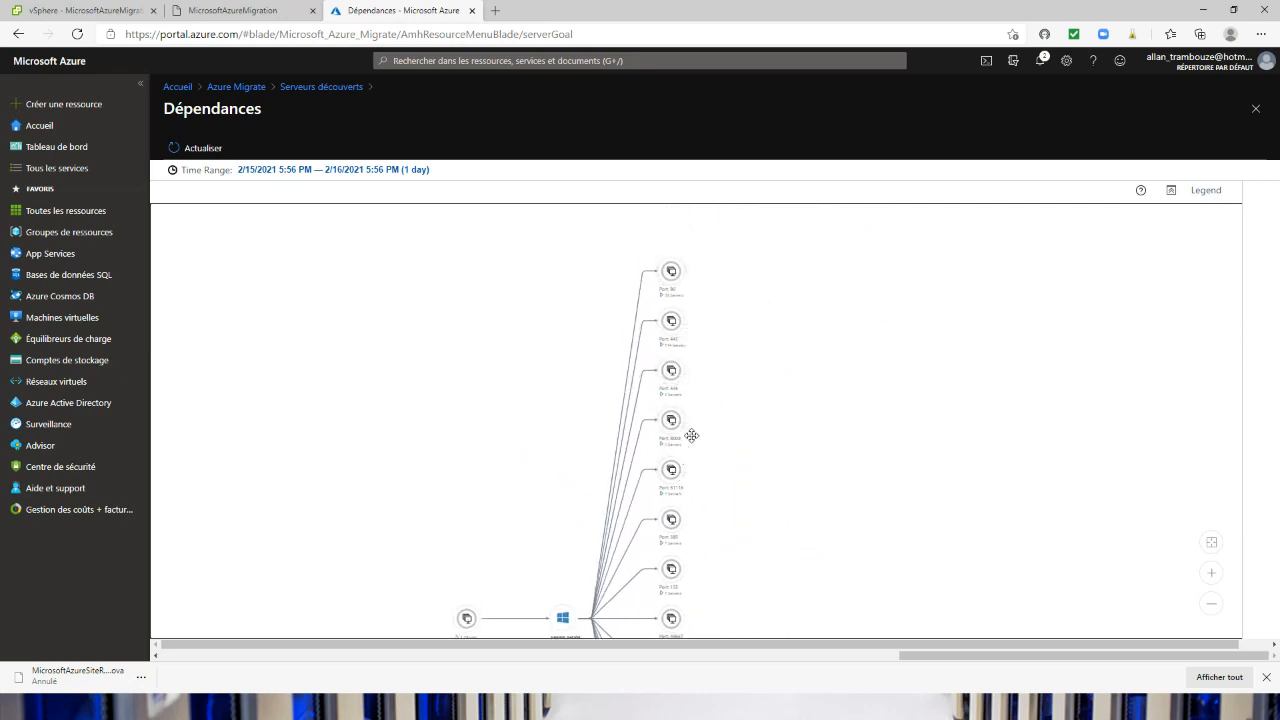
pyautogui.moveTo(754, 548); pyautogui.dragTo(749, 360)
pyautogui.moveTo(730, 563); pyautogui.dragTo(751, 412)
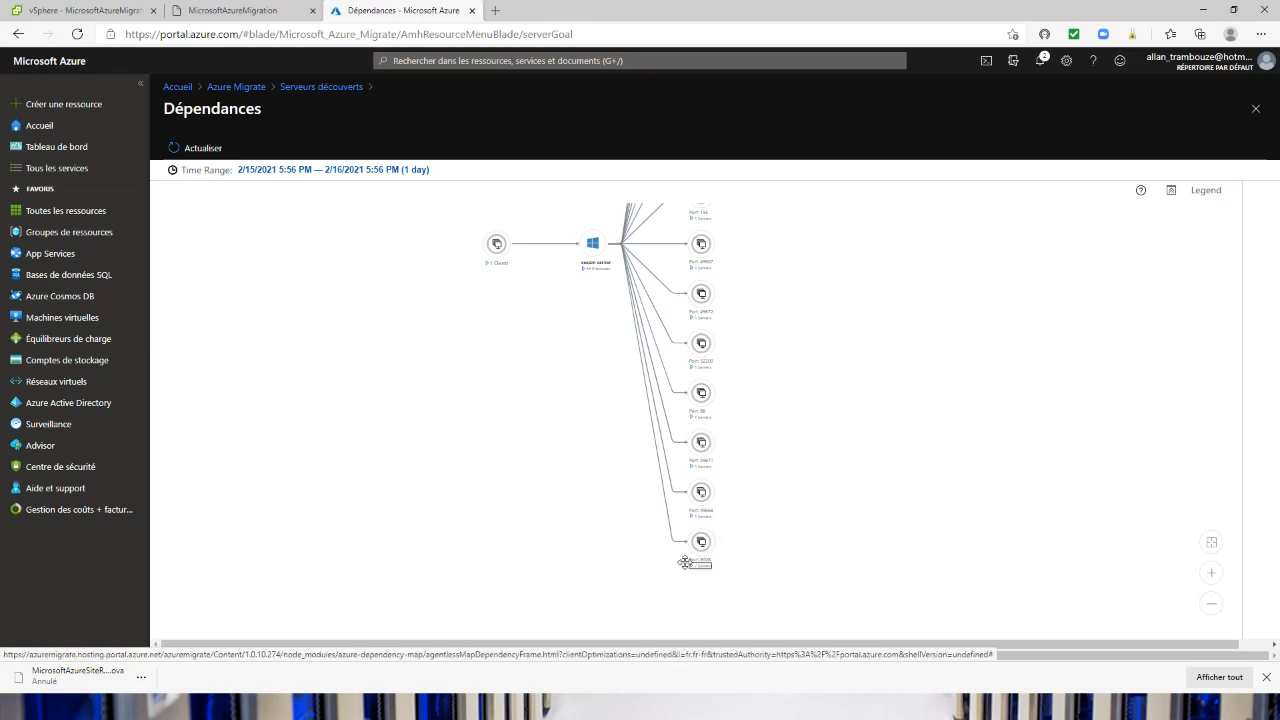
pyautogui.moveTo(632, 436); pyautogui.dragTo(651, 646)
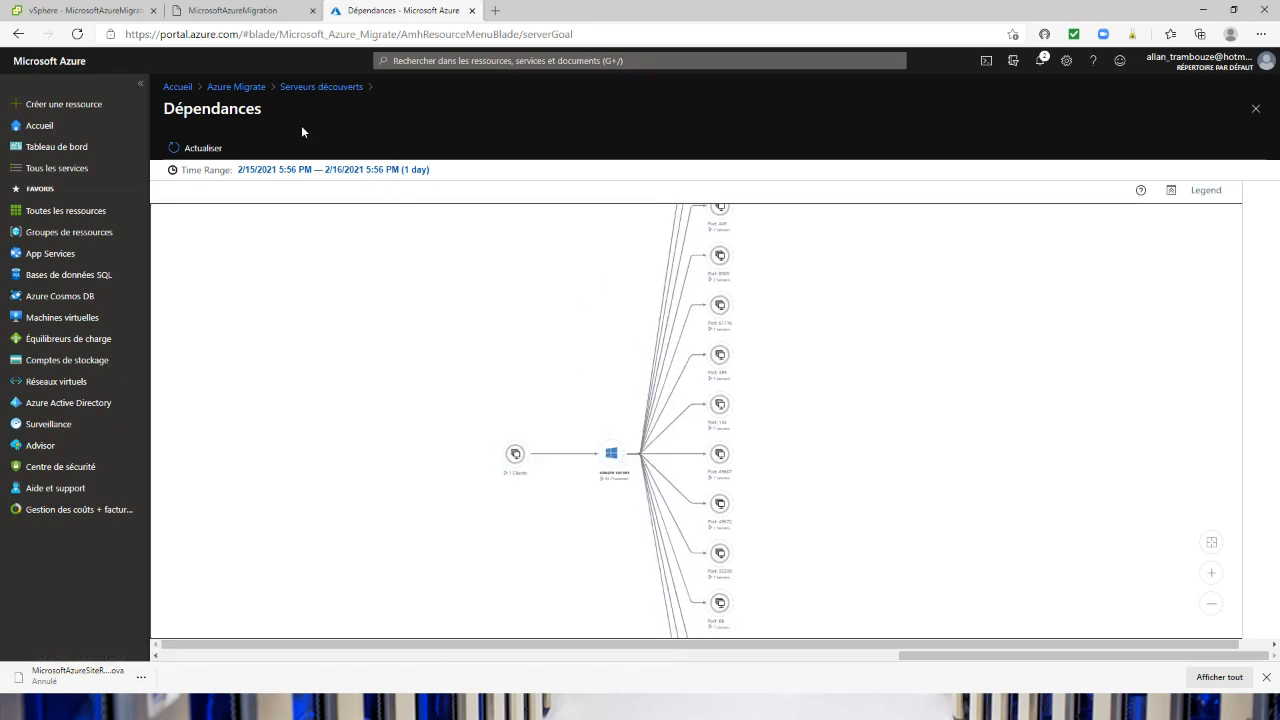
pyautogui.click(301, 88)
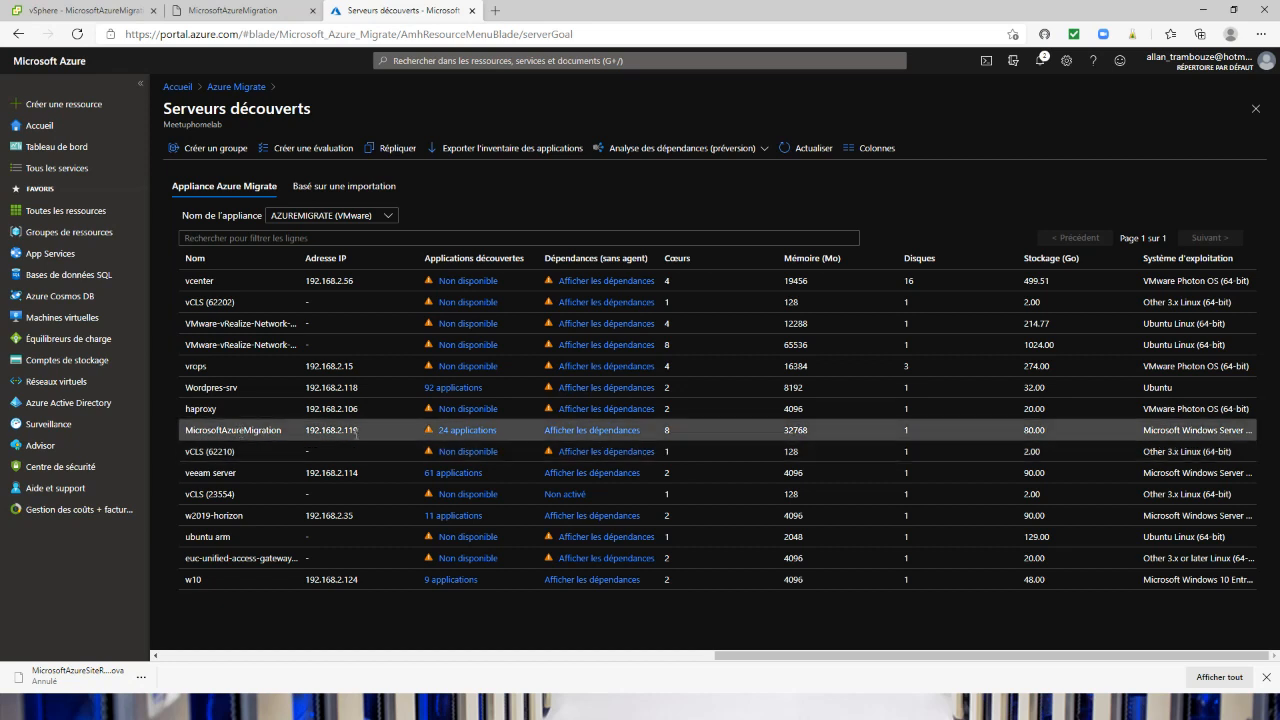
# Examine the agentless dependency map of the MicrosoftAzureMigration server, and close it
pyautogui.click(592, 431)
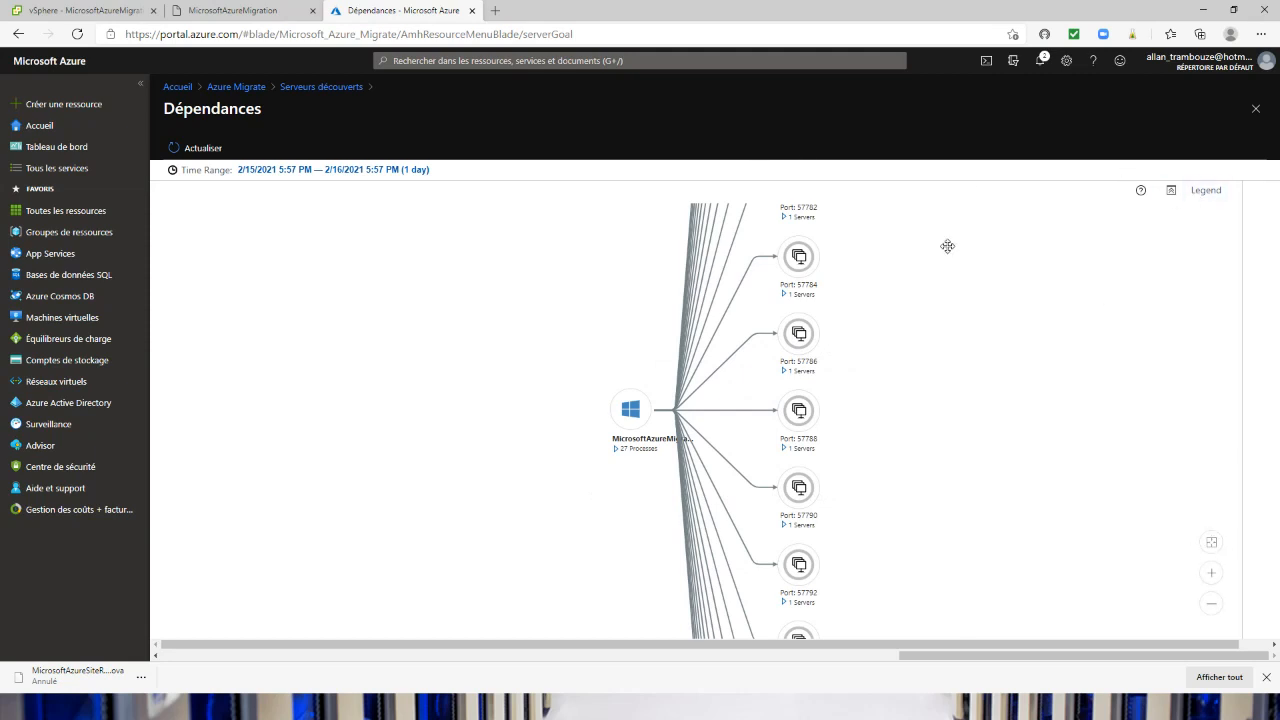
pyautogui.moveTo(903, 264); pyautogui.dragTo(885, 465)
pyautogui.moveTo(892, 245); pyautogui.dragTo(888, 426)
pyautogui.scroll(-5, 871, 420)
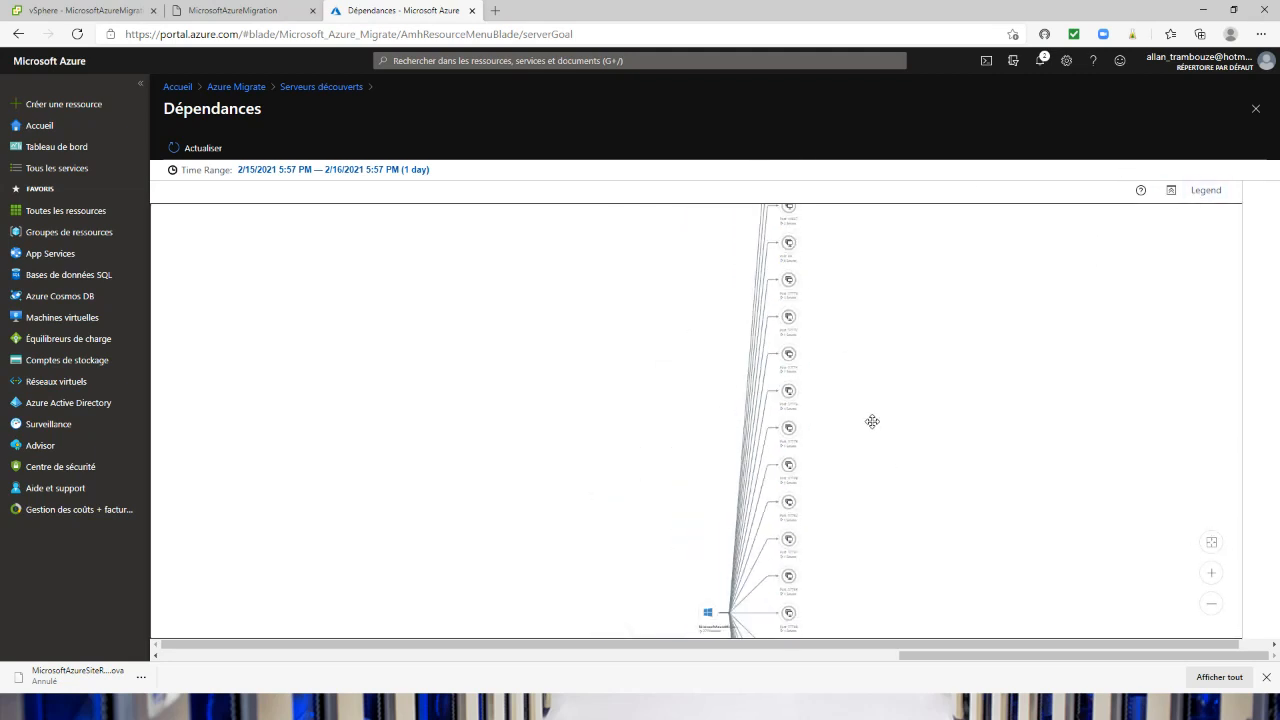
pyautogui.scroll(-3, 872, 421)
pyautogui.moveTo(616, 270); pyautogui.dragTo(561, 295)
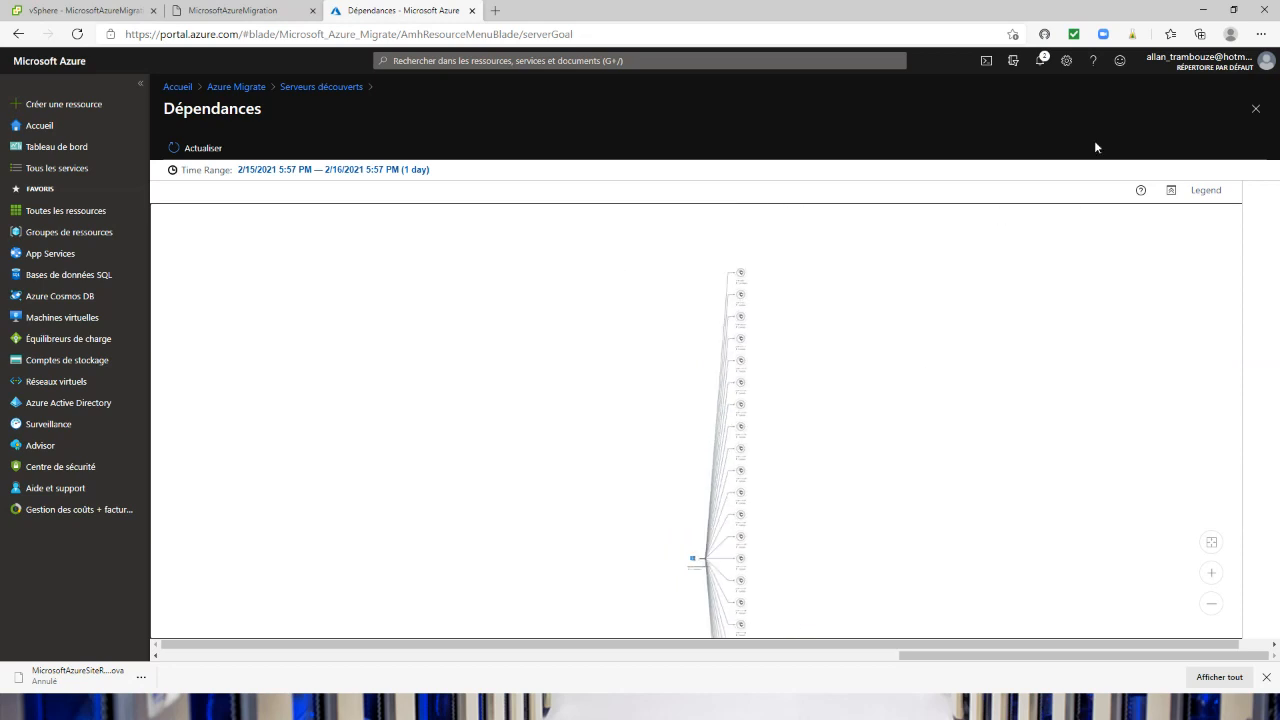
pyautogui.click(1256, 108)
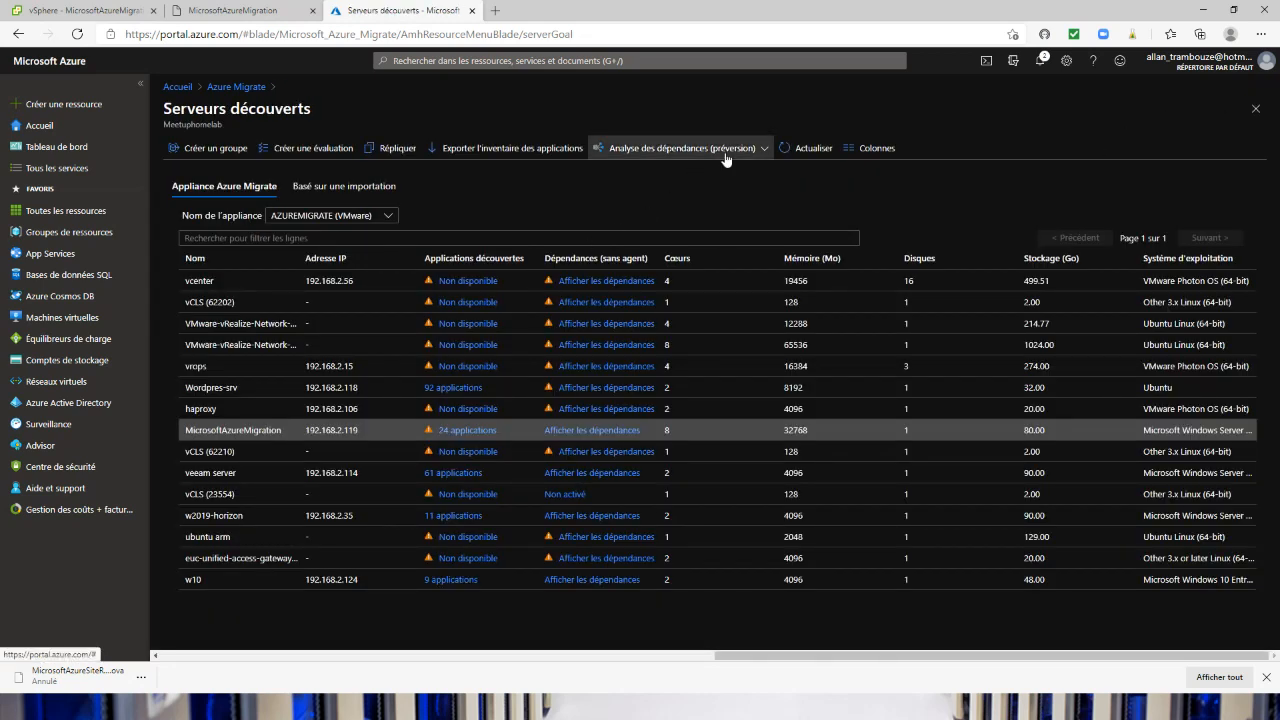
# Set up an application dependency export for the AZUREMIGRATE appliance, covering 01/02/2021 to 09/02/2021
pyautogui.click(765, 148)
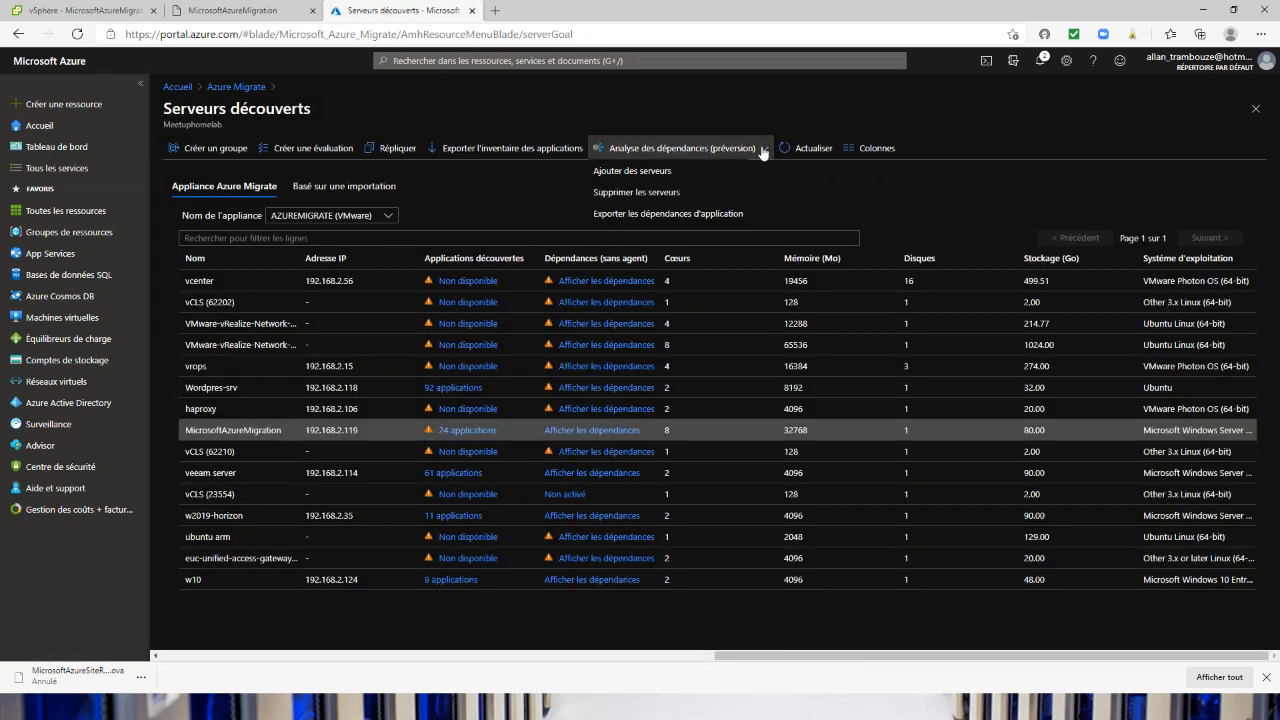
pyautogui.click(627, 216)
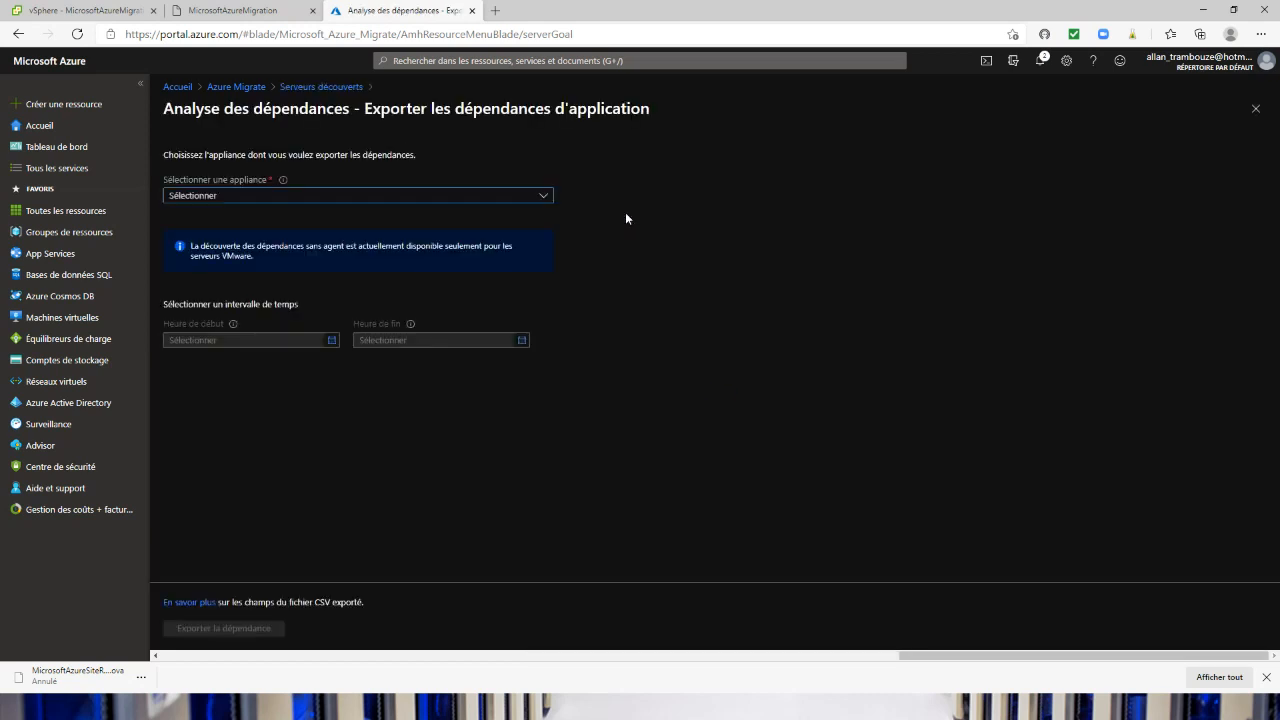
pyautogui.click(246, 201)
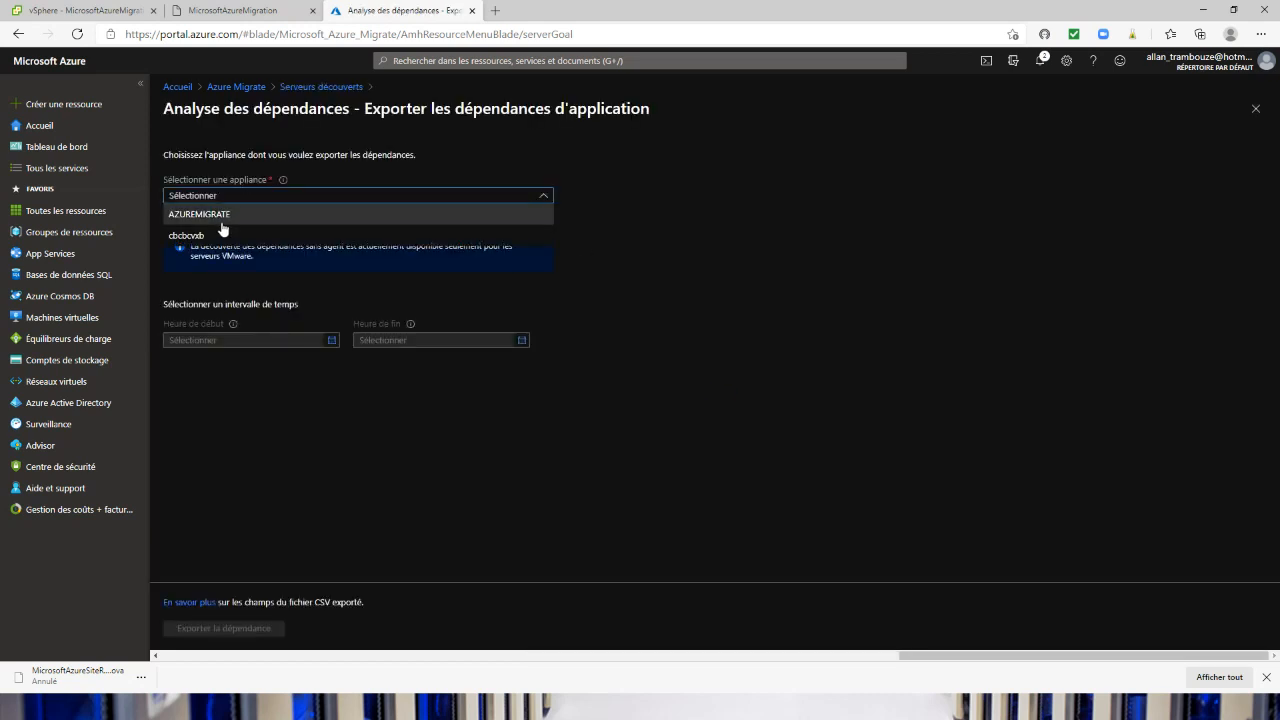
pyautogui.click(221, 220)
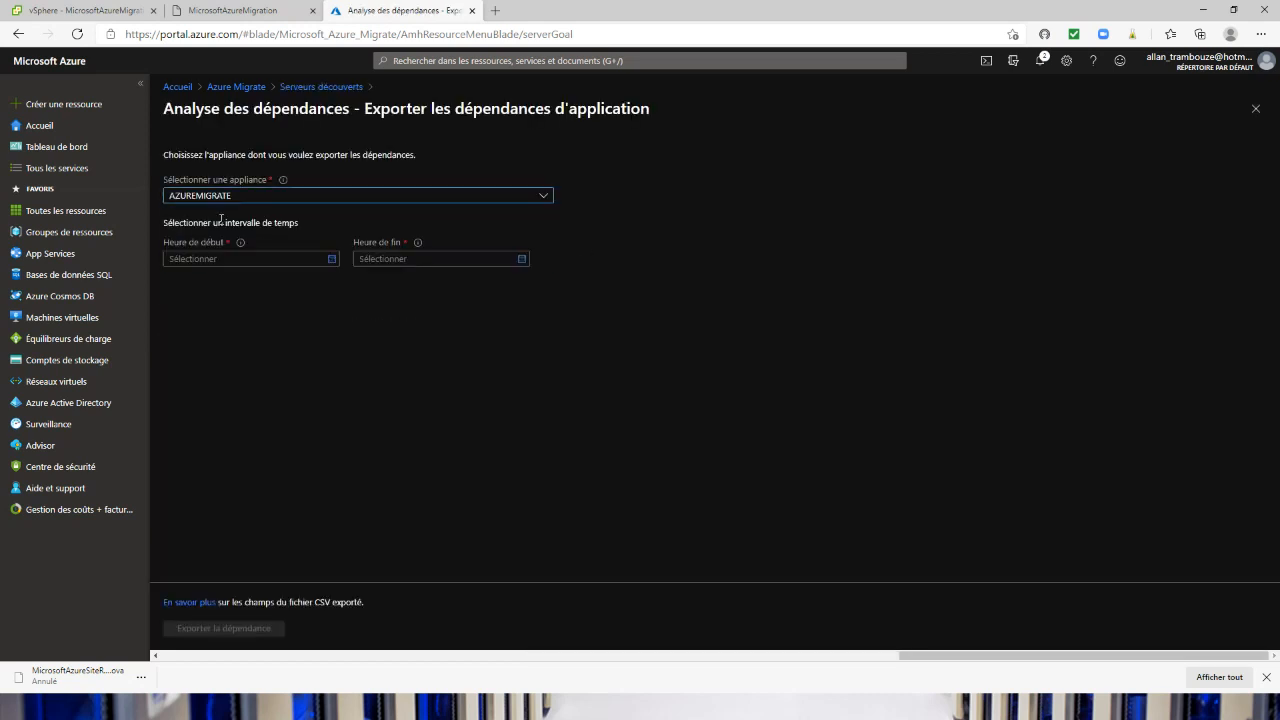
pyautogui.click(331, 258)
pyautogui.click(229, 310)
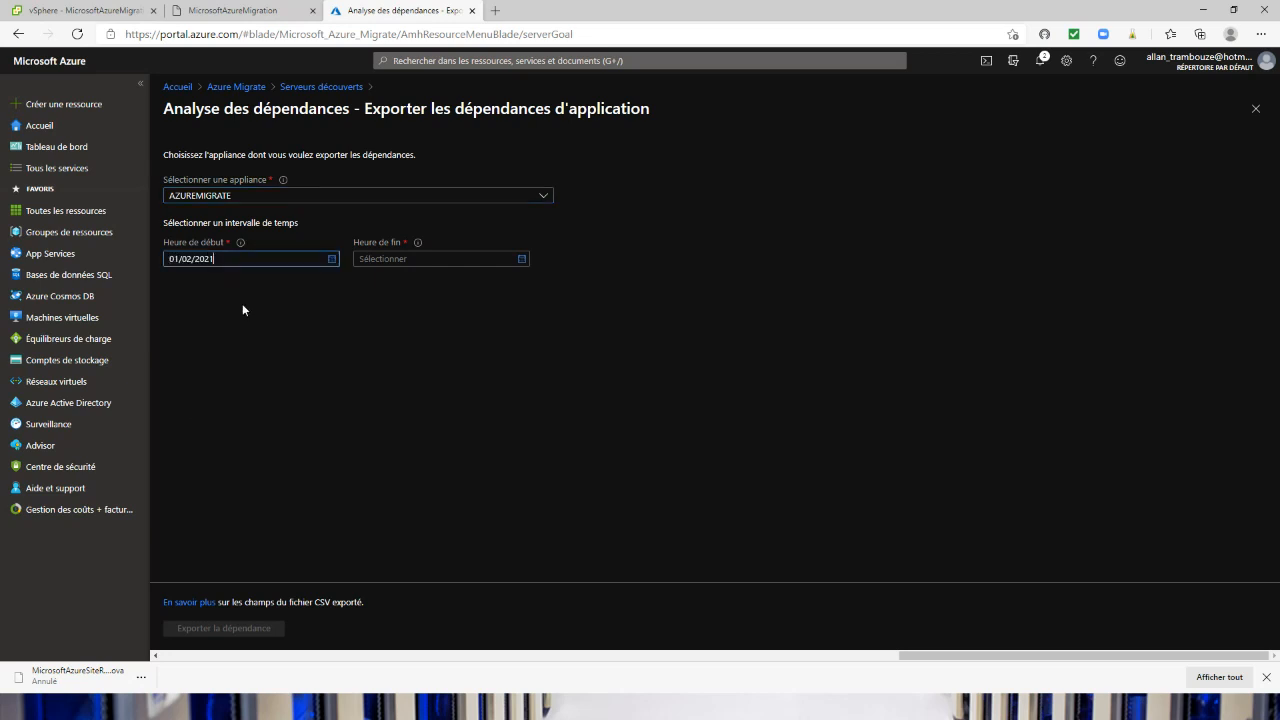
pyautogui.click(519, 260)
pyautogui.click(438, 327)
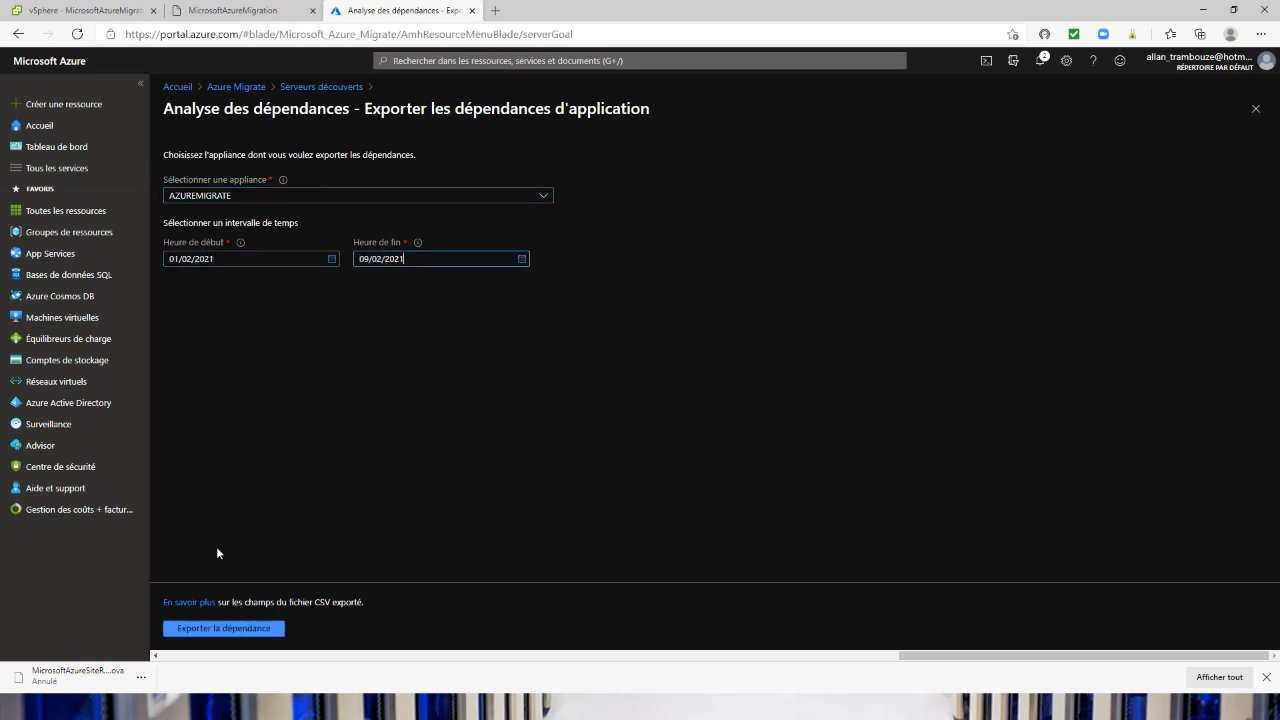
# Export the dependency report, and open the downloaded CSV file in Excel to review the server connections
pyautogui.click(214, 628)
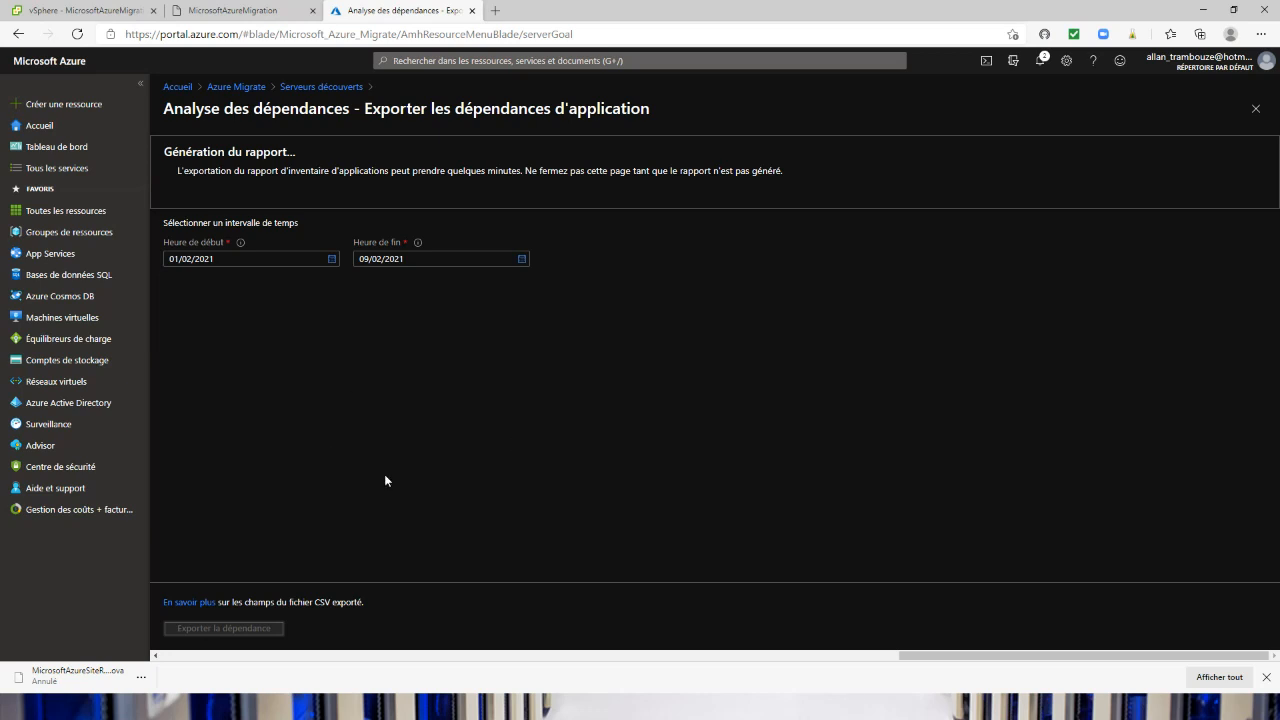
pyautogui.click(192, 190)
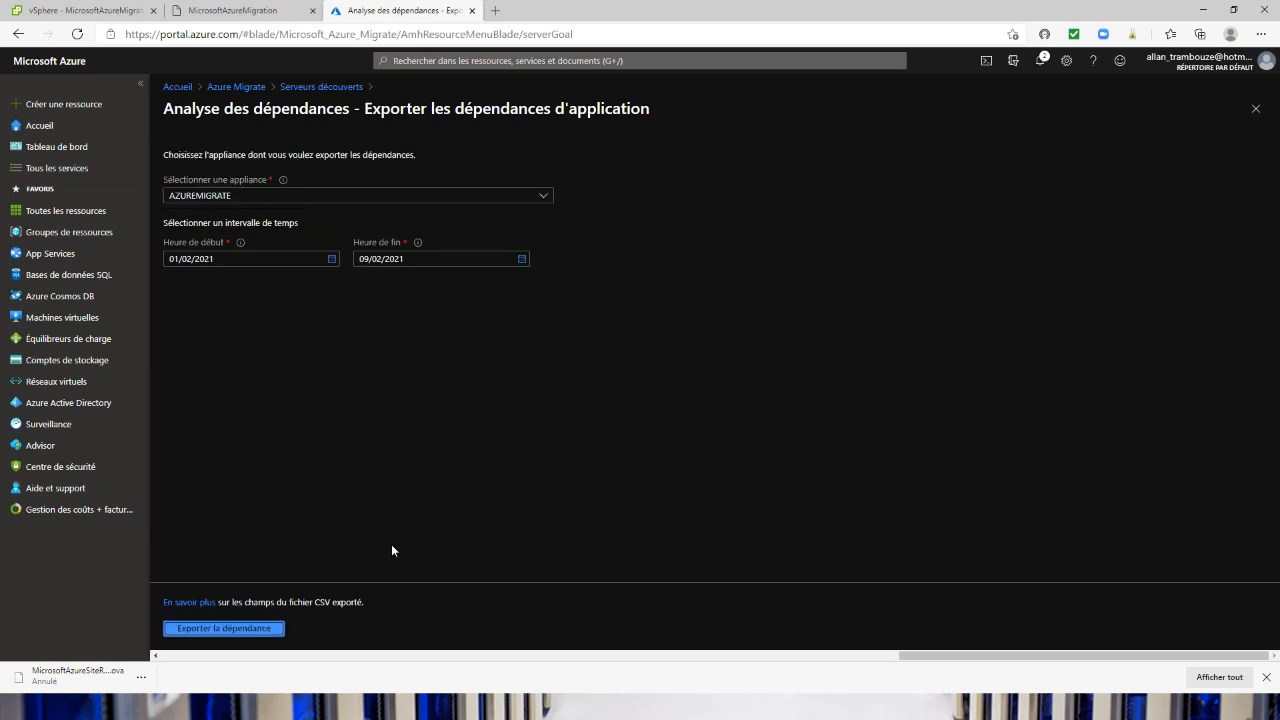
pyautogui.click(90, 670)
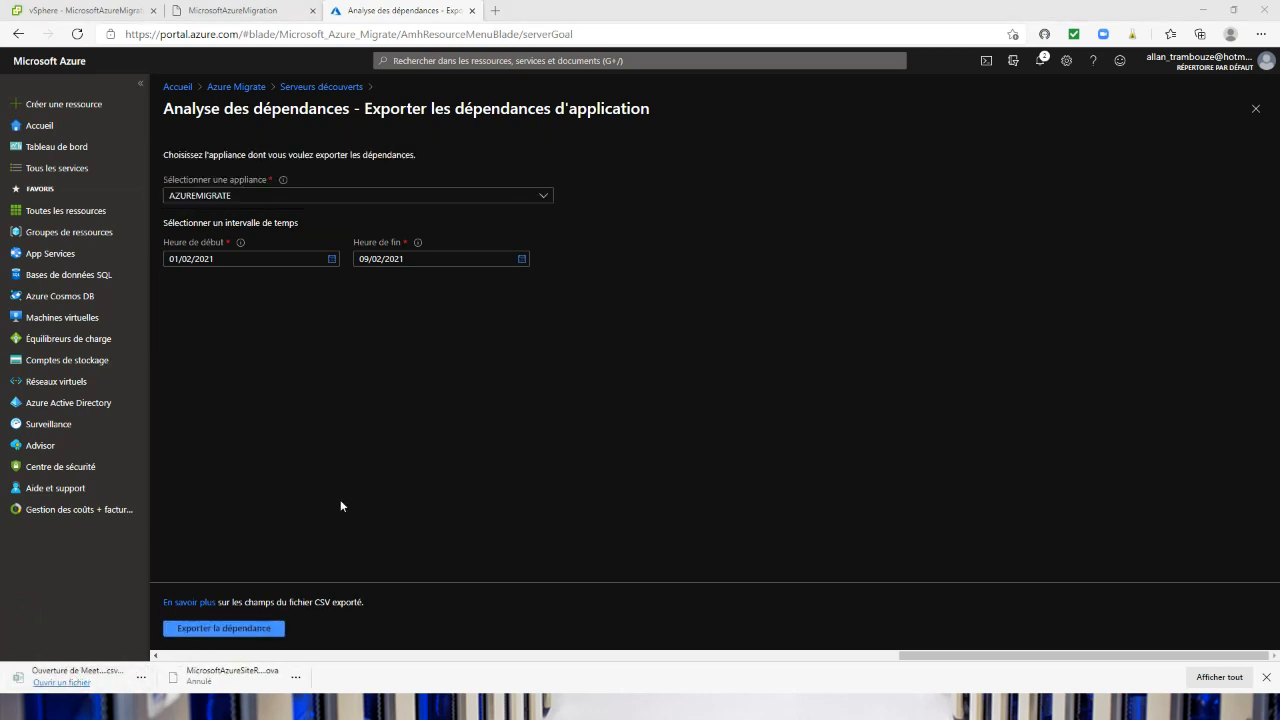
pyautogui.click(98, 679)
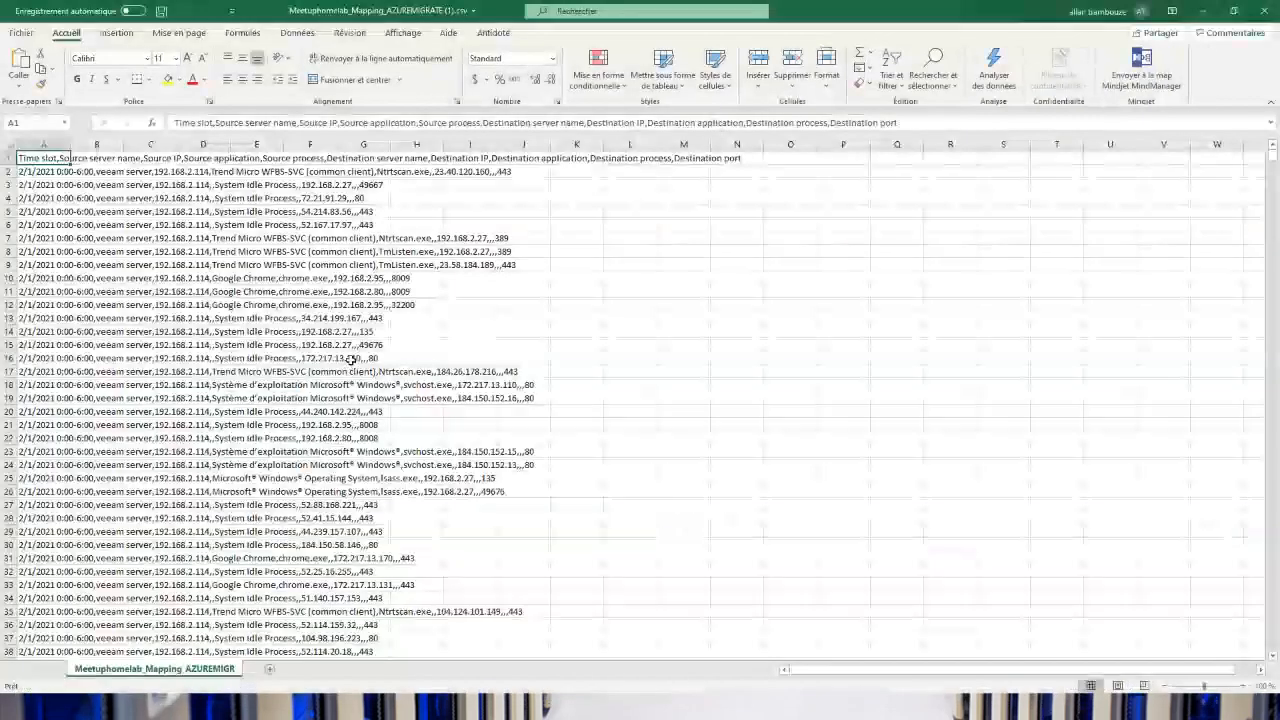
pyautogui.scroll(-12, 220, 310)
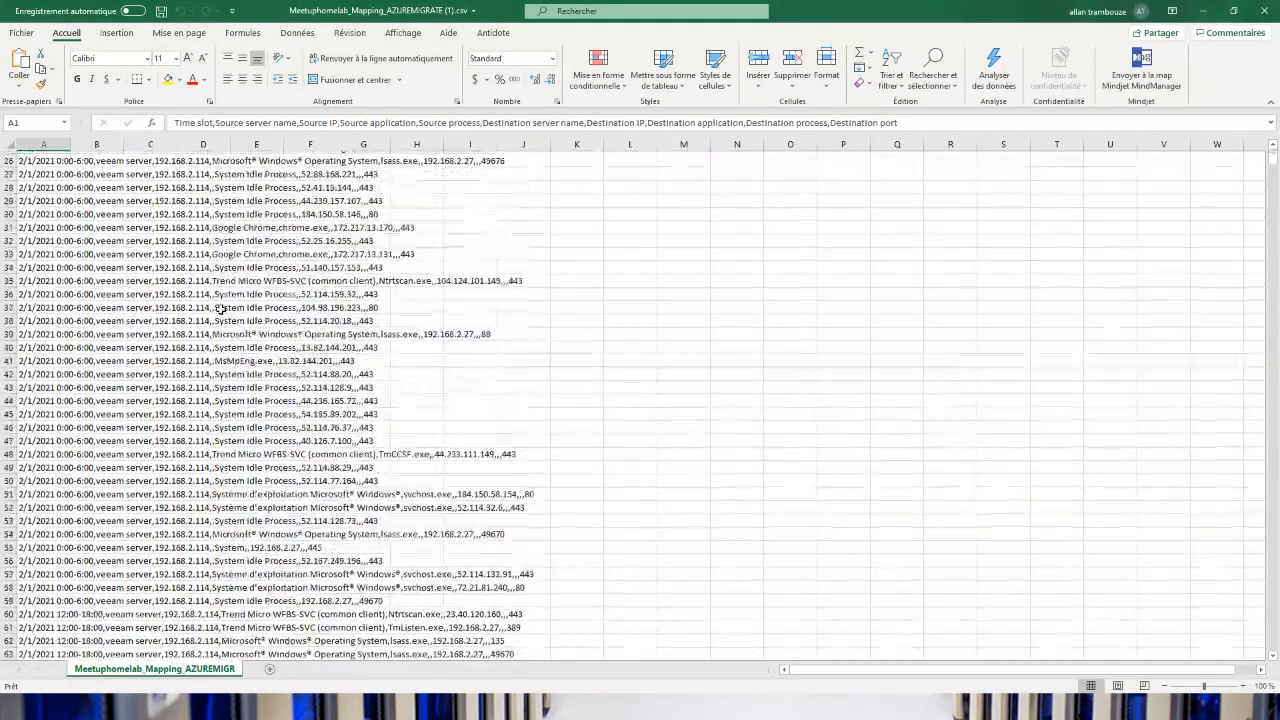
# Finish reviewing the exported connection rows, close the CSV, and return to the Azure Migrate servers page in the browser
pyautogui.click(77, 398)
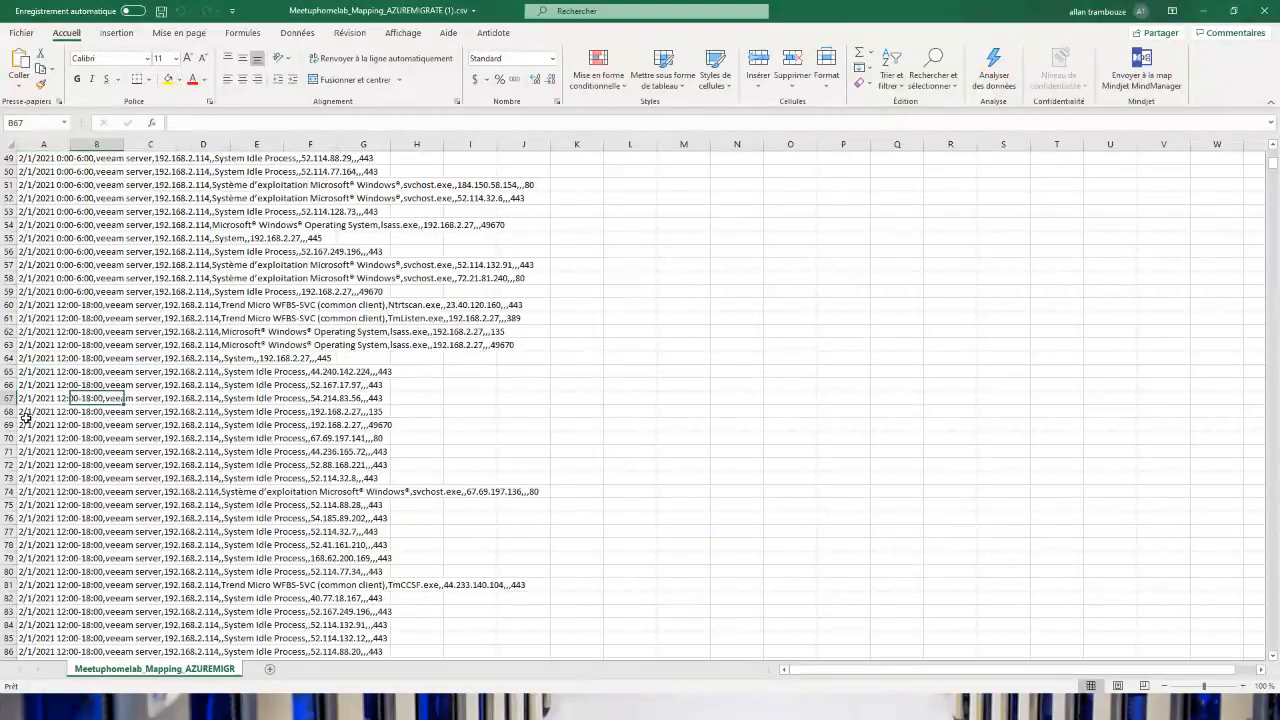
pyautogui.click(32, 400)
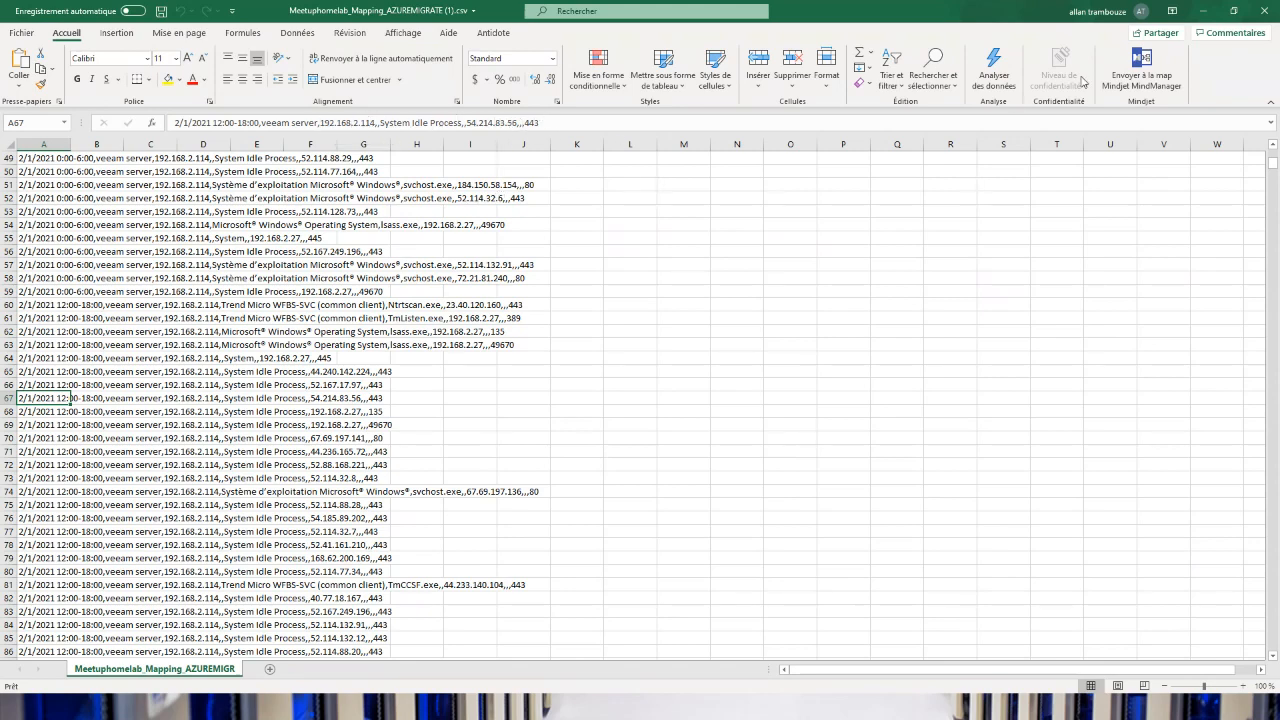
pyautogui.click(1265, 8)
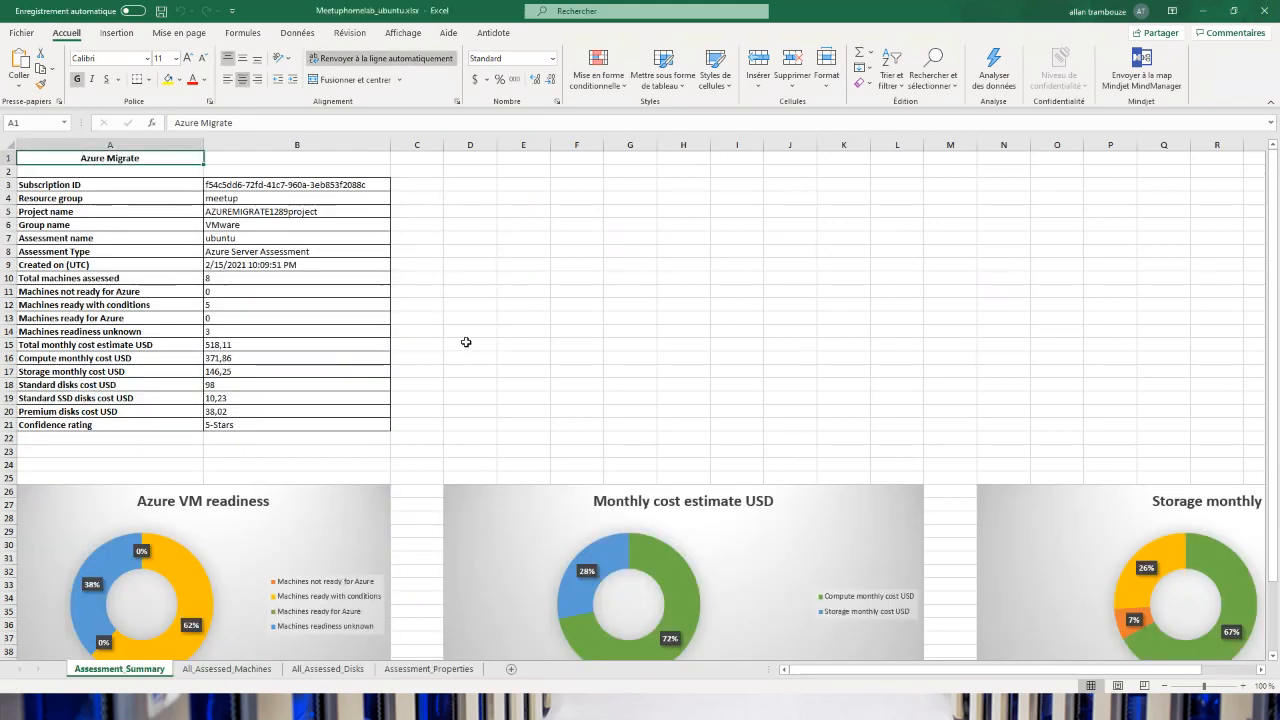
pyautogui.click(1197, 12)
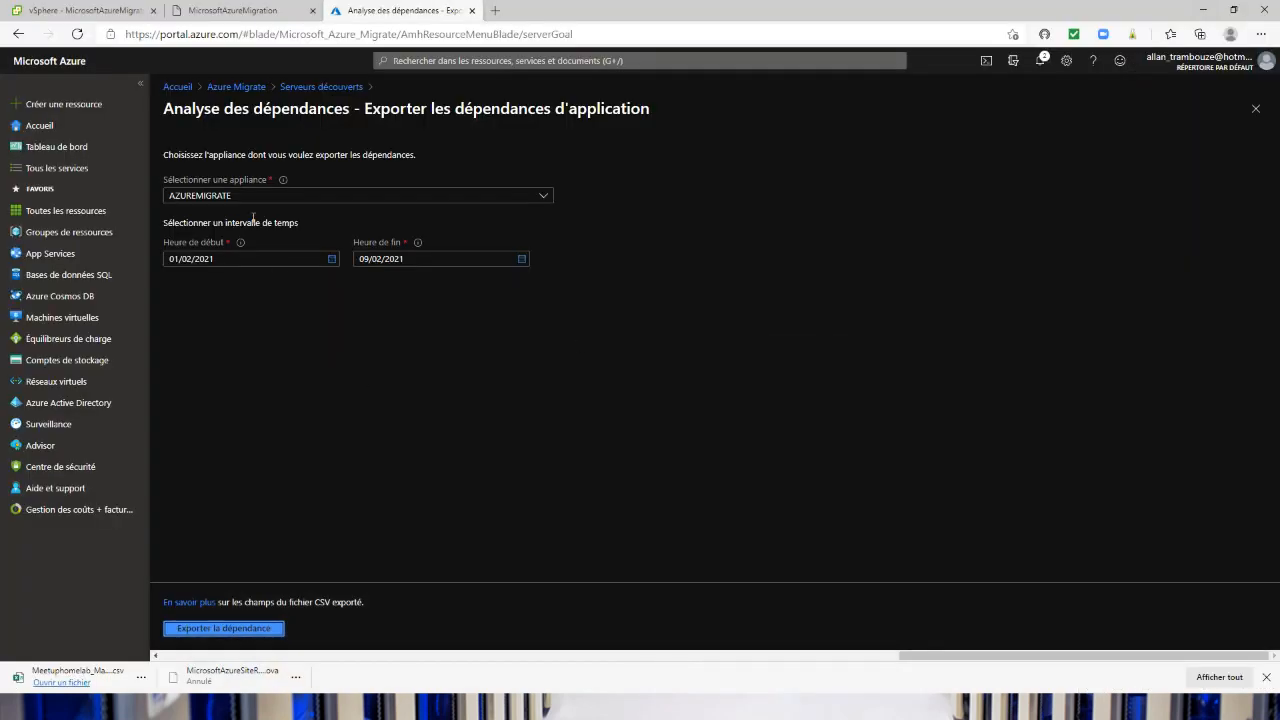
pyautogui.click(252, 88)
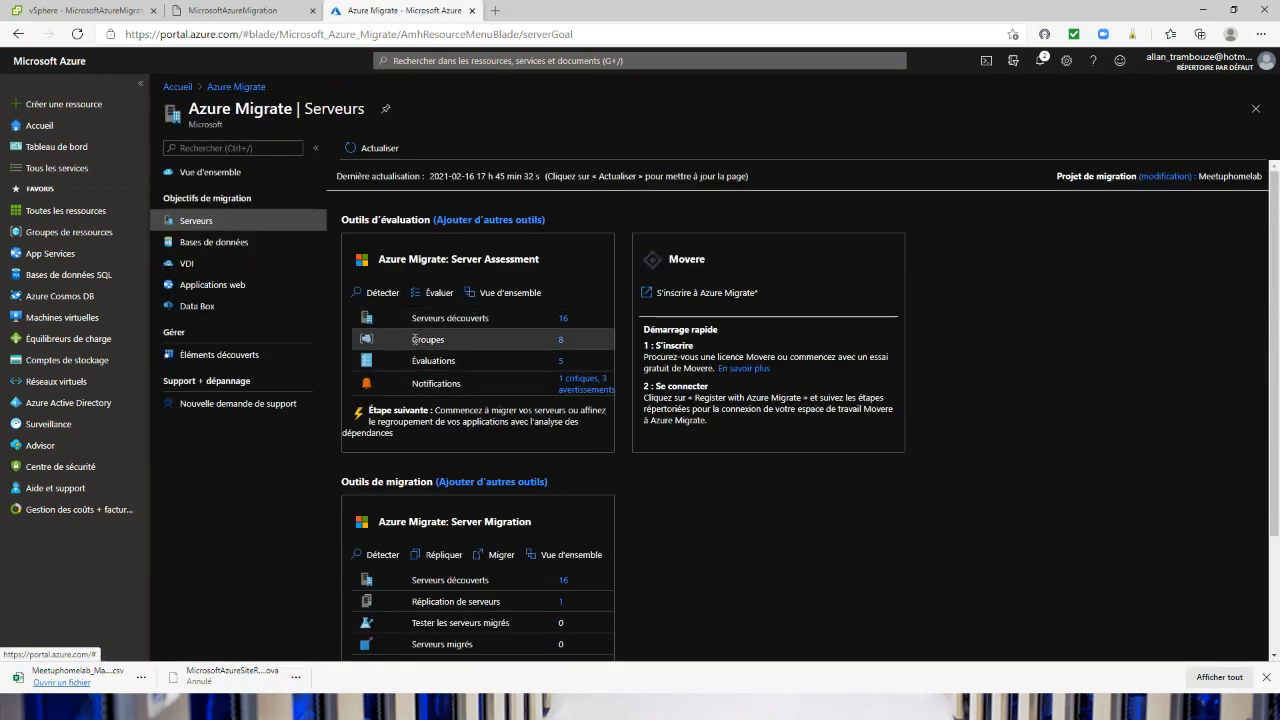
# Open the agent-based dependency map of the active directory computers group in Server Assessment
pyautogui.click(563, 341)
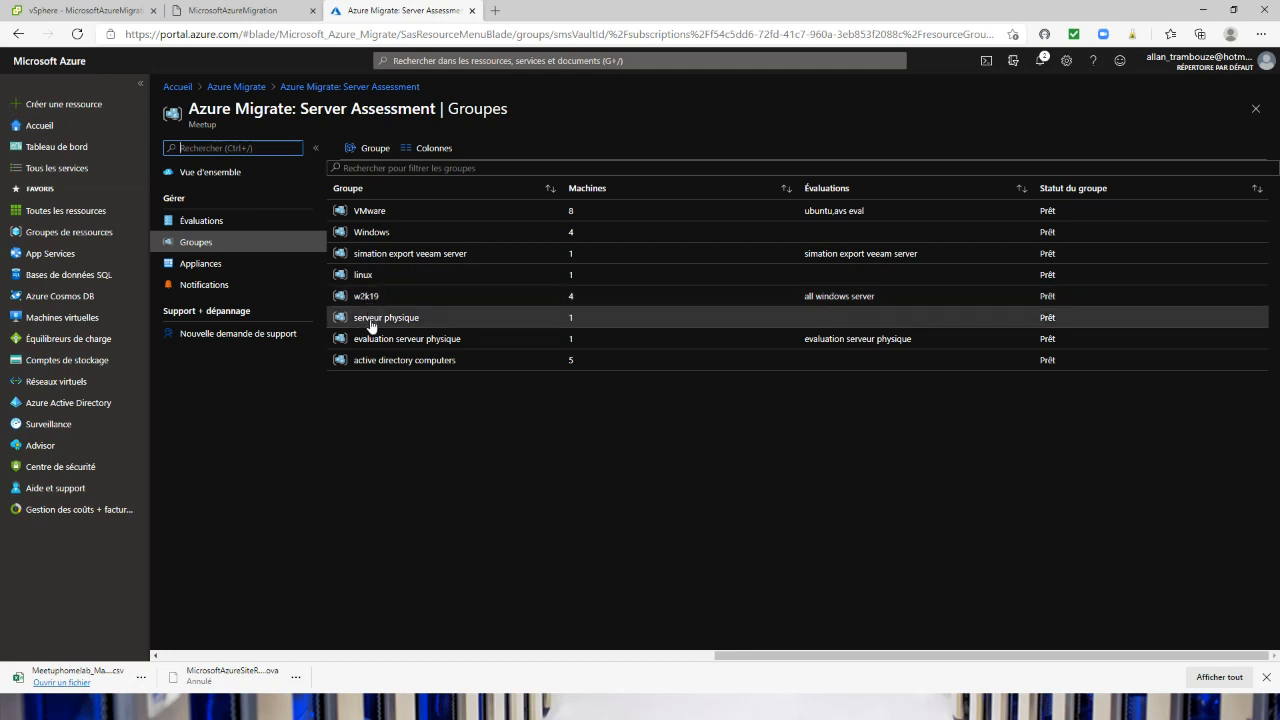
pyautogui.click(425, 362)
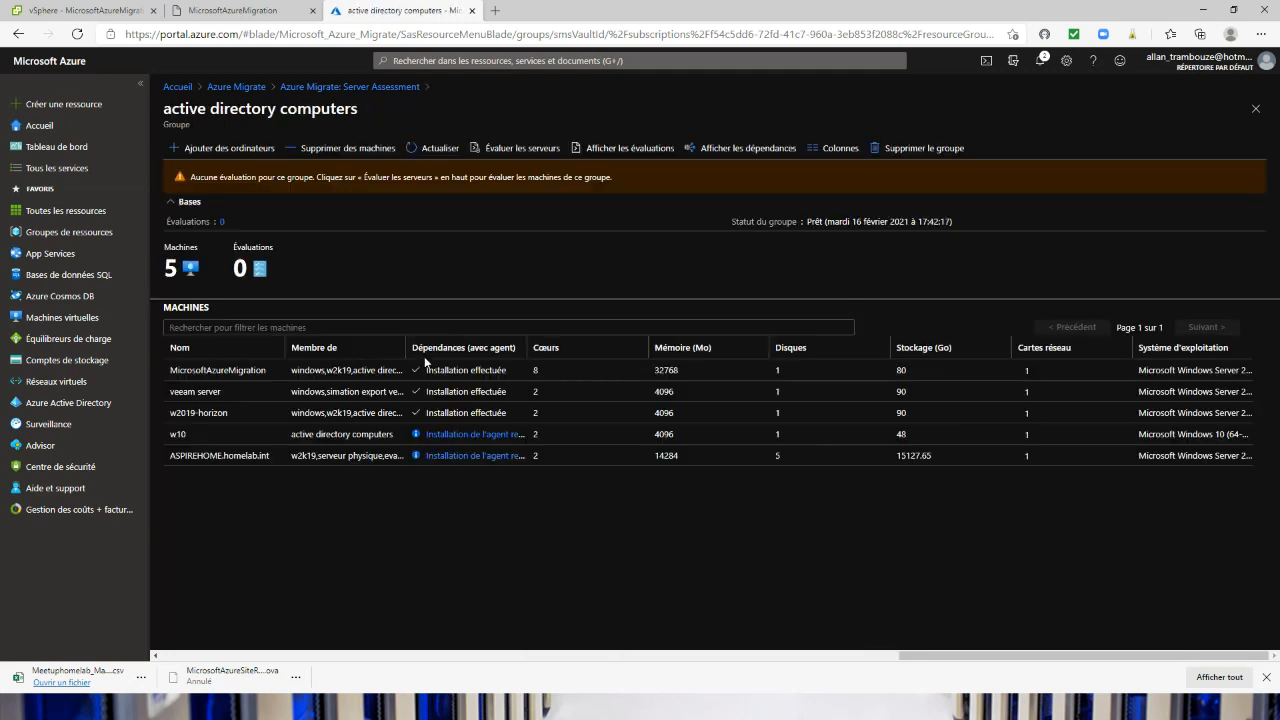
pyautogui.click(742, 150)
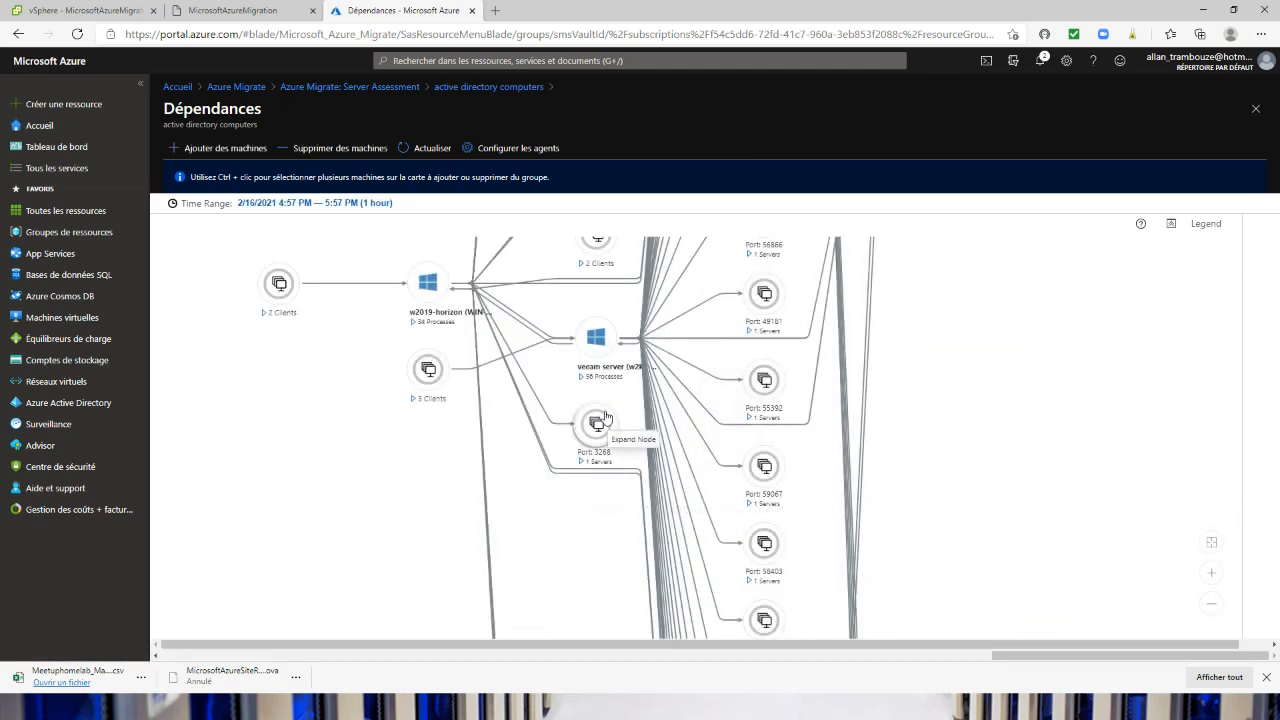
# Examine the group's dependency map, including the details of the connection from MicrosoftAzureMigration to port 80 and the veeam server's connections
pyautogui.moveTo(682, 310); pyautogui.dragTo(648, 596)
pyautogui.moveTo(526, 409); pyautogui.dragTo(424, 479)
pyautogui.scroll(7, 497, 413)
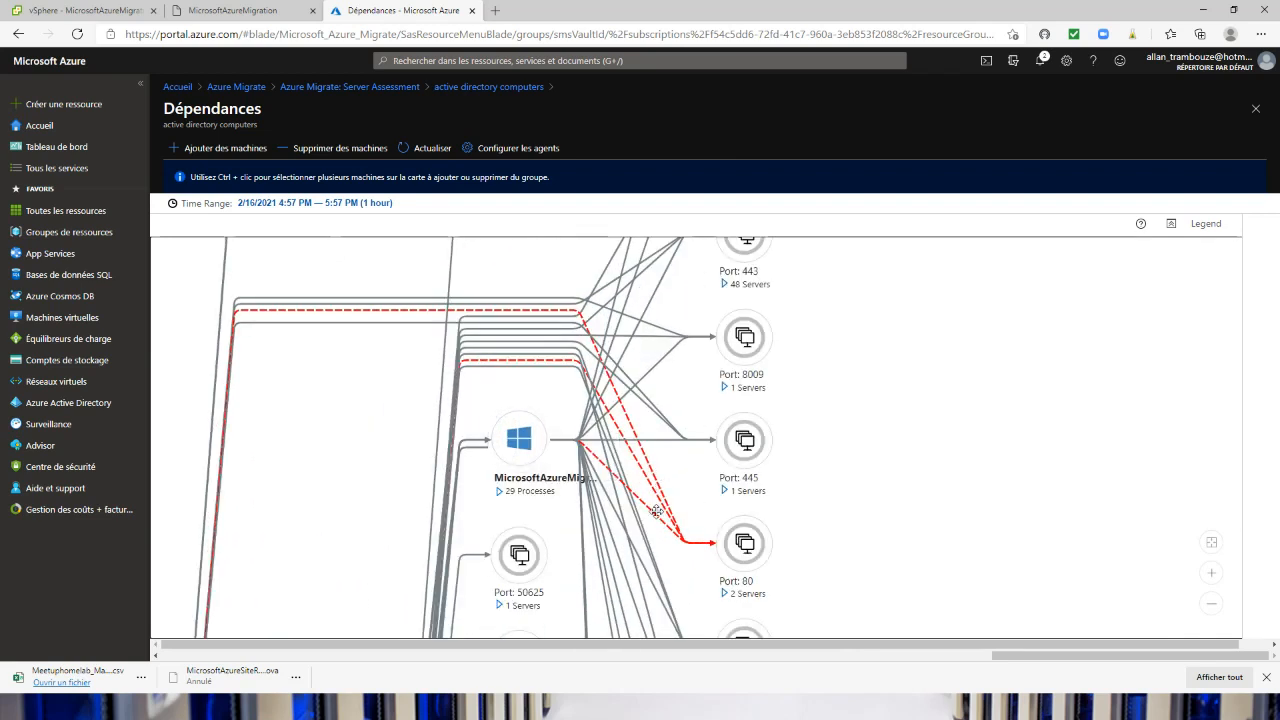
pyautogui.click(656, 518)
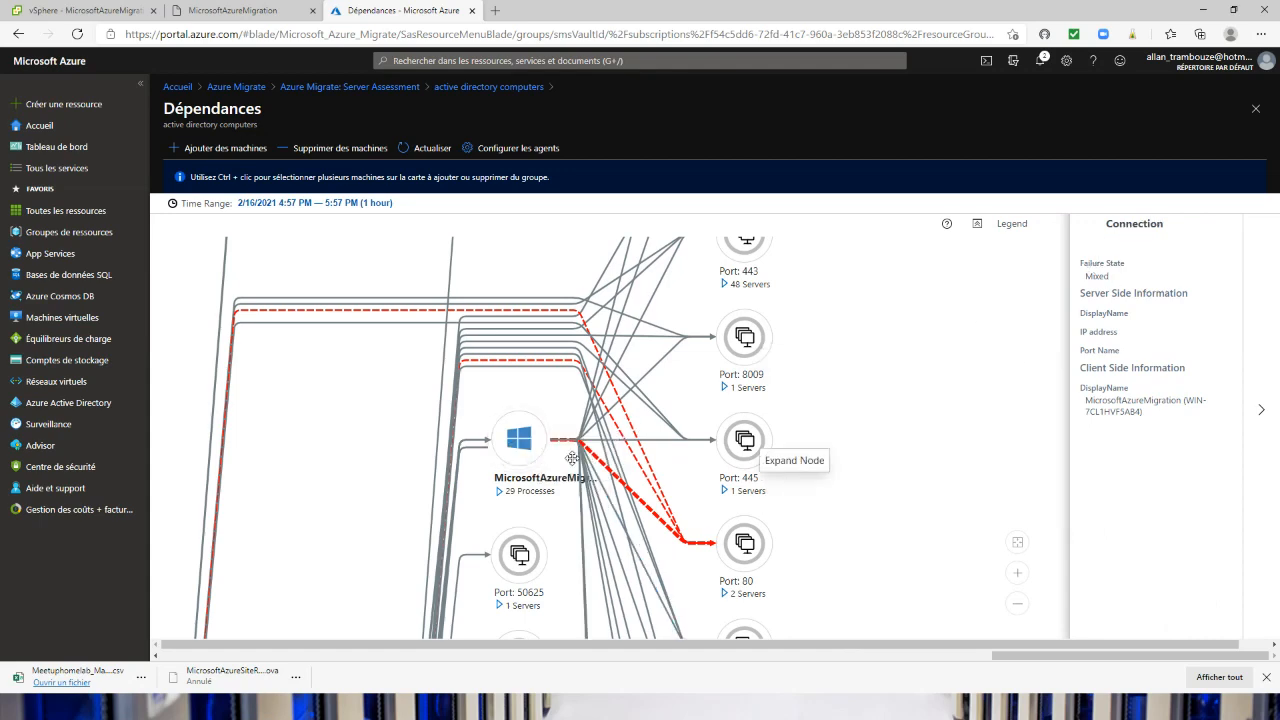
pyautogui.scroll(-2, 497, 415)
pyautogui.scroll(-3, 497, 415)
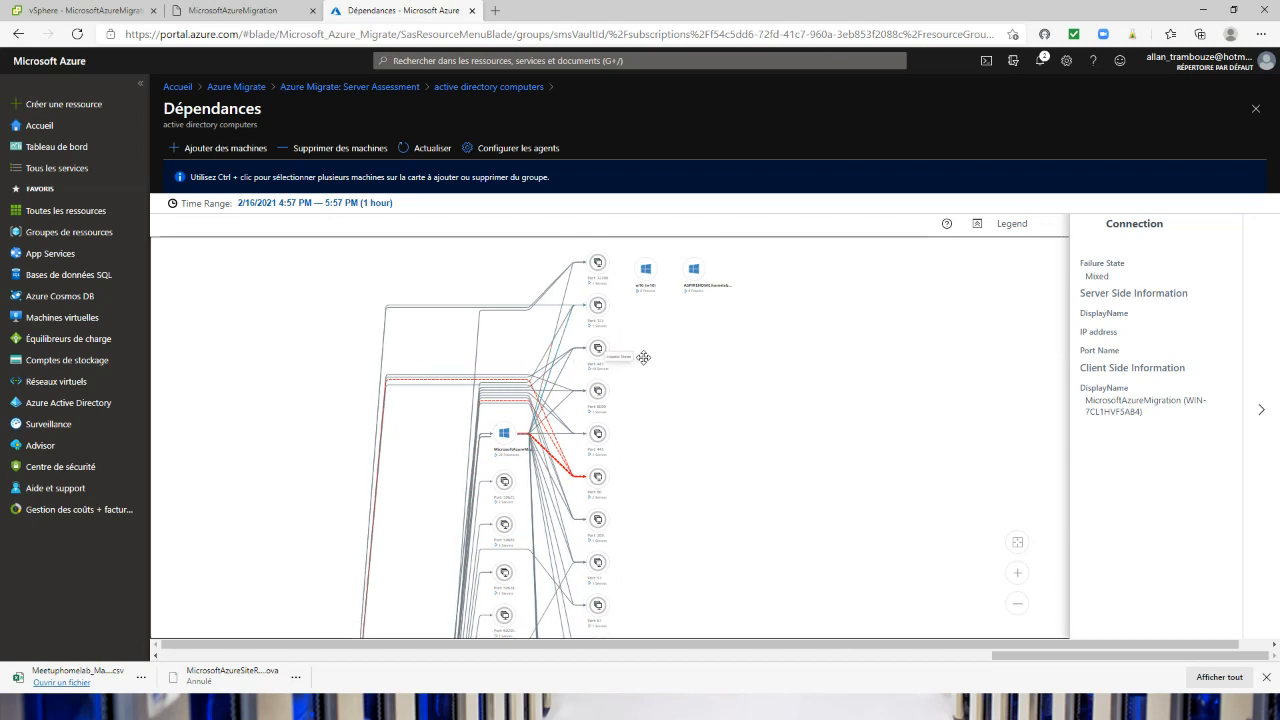
pyautogui.moveTo(443, 472); pyautogui.dragTo(509, 290)
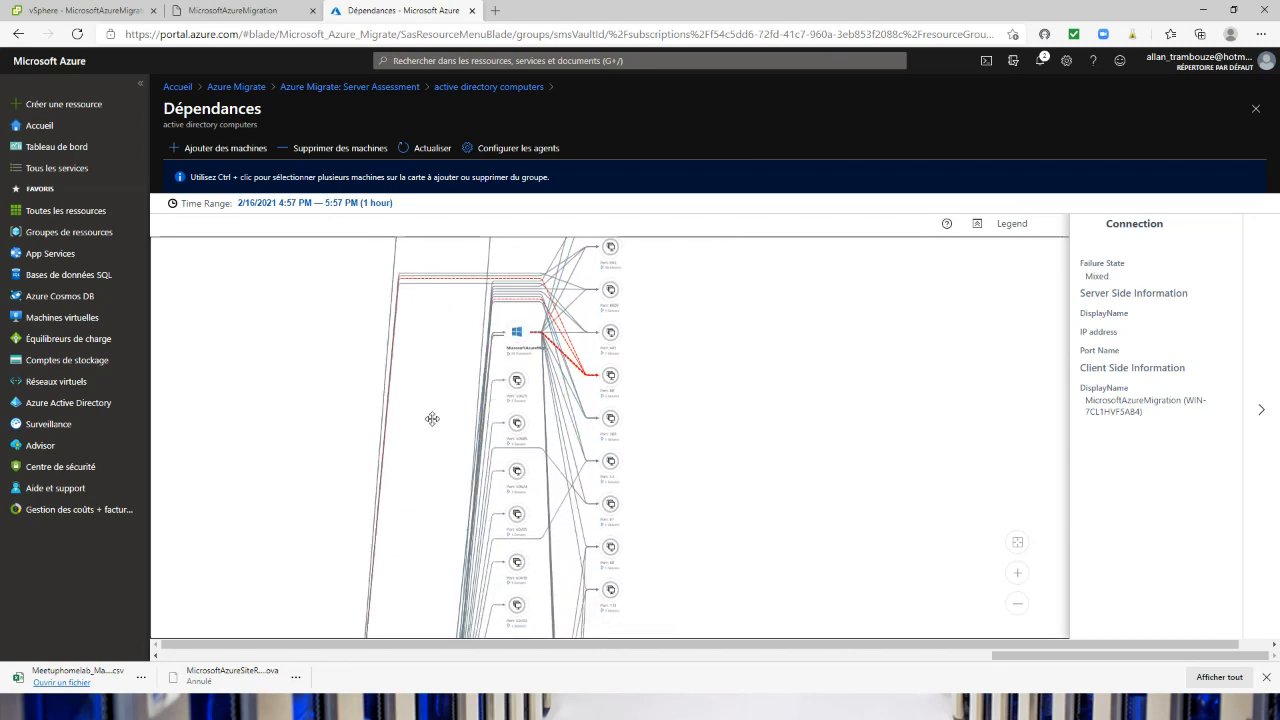
pyautogui.moveTo(408, 449); pyautogui.dragTo(469, 229)
pyautogui.moveTo(487, 455); pyautogui.dragTo(445, 269)
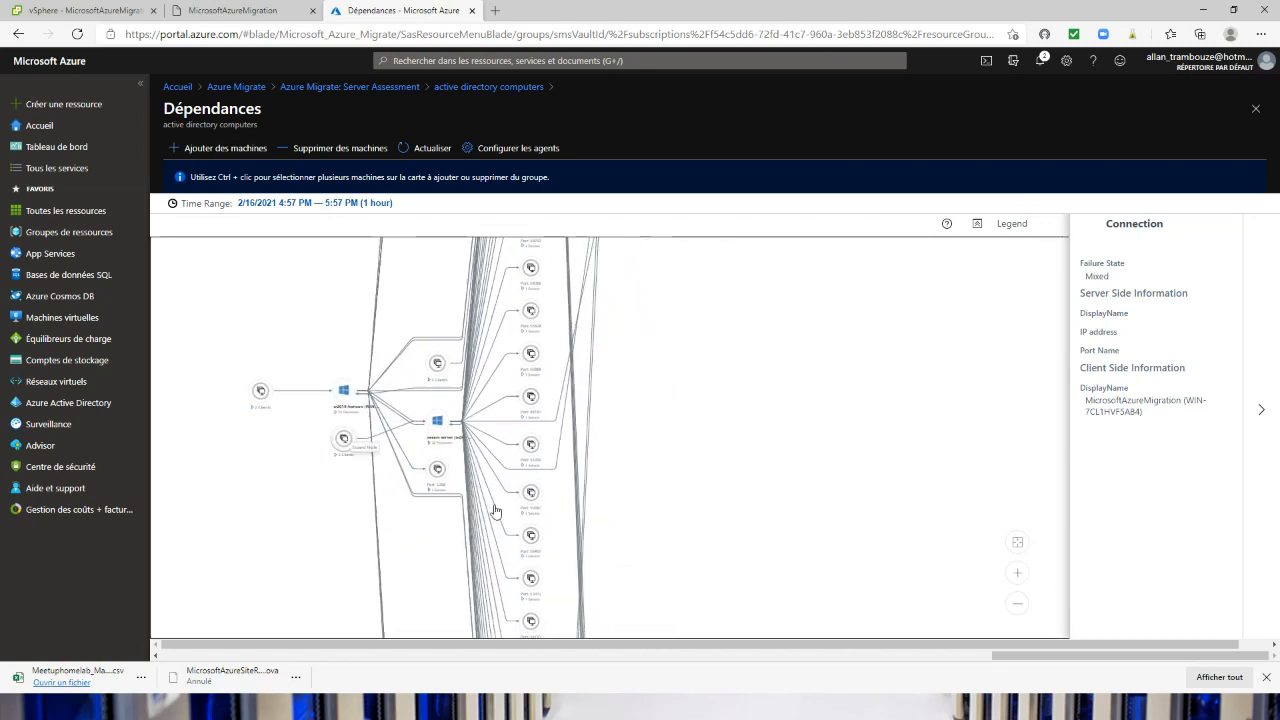
# Review the setup instructions for the monitoring and dependency agents, and return to the Server Assessment group list
pyautogui.click(515, 150)
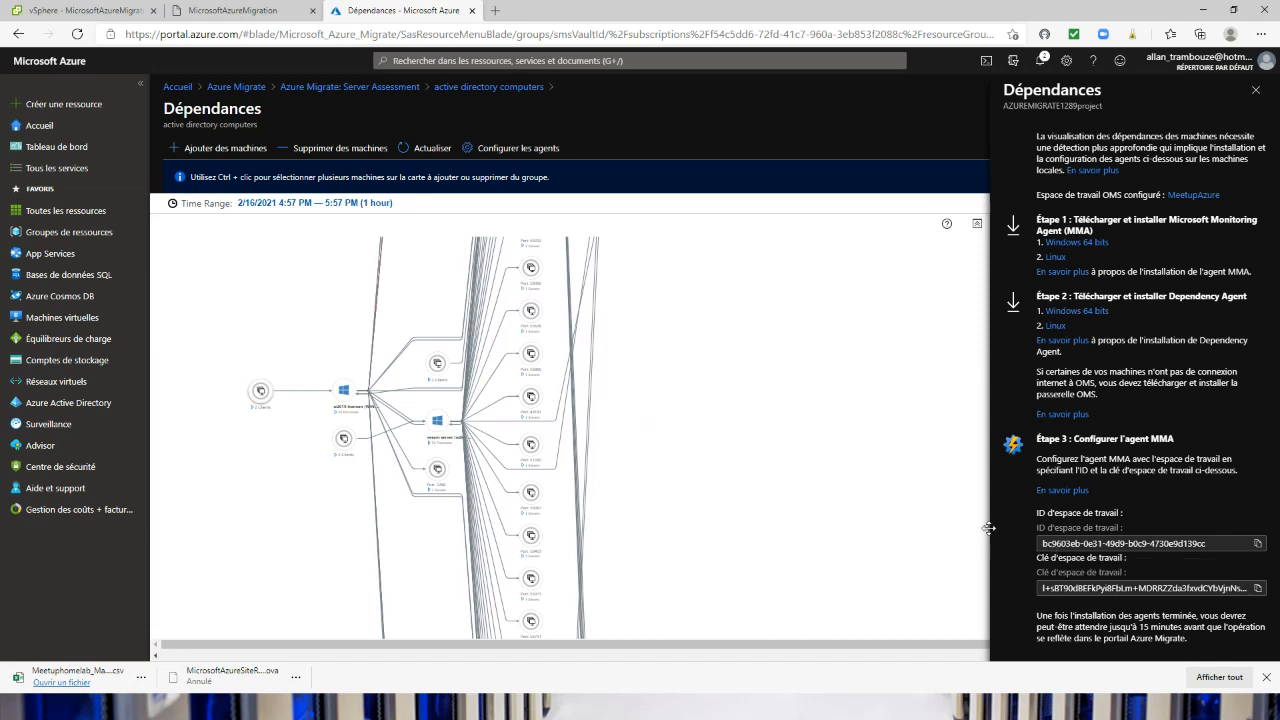
pyautogui.click(1256, 90)
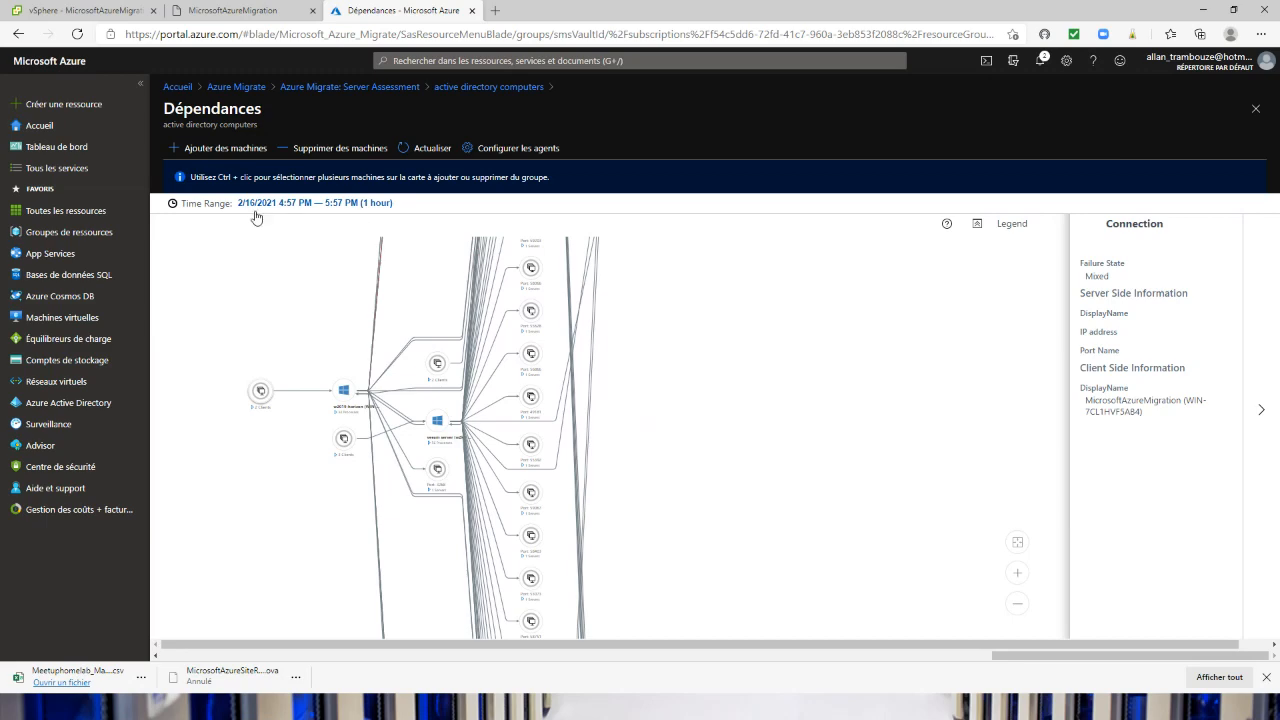
pyautogui.click(210, 12)
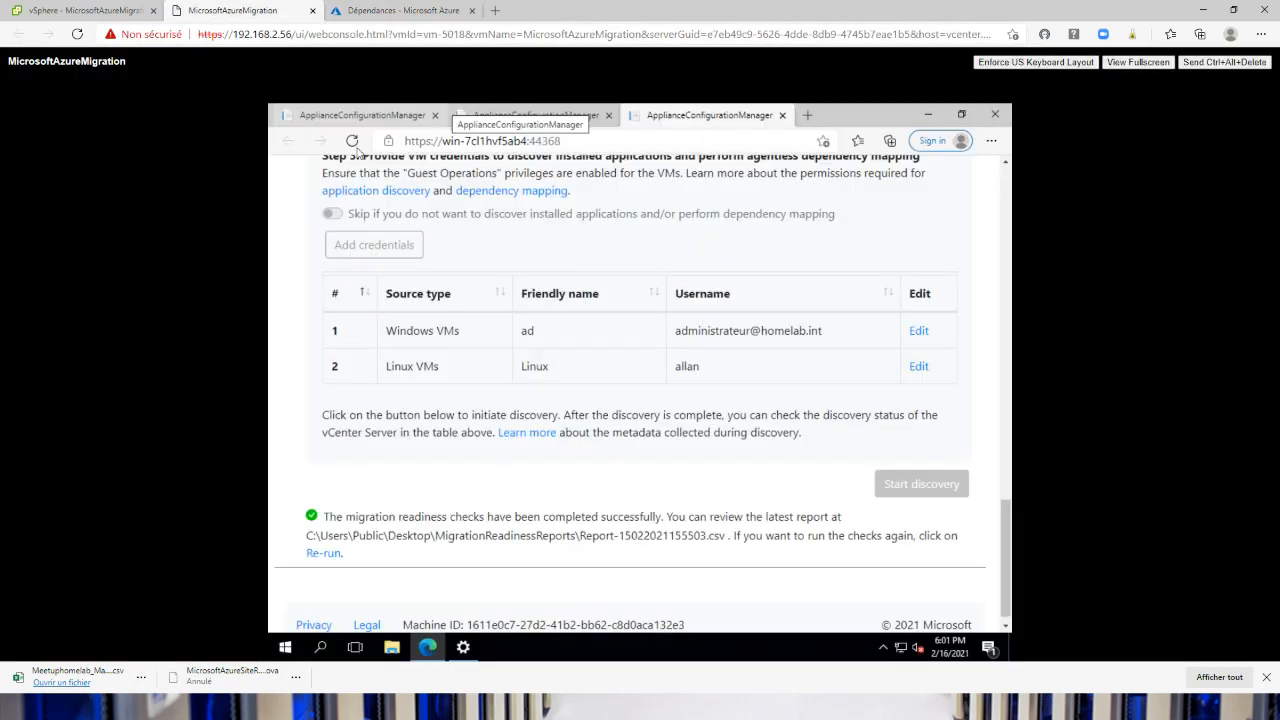
pyautogui.click(395, 10)
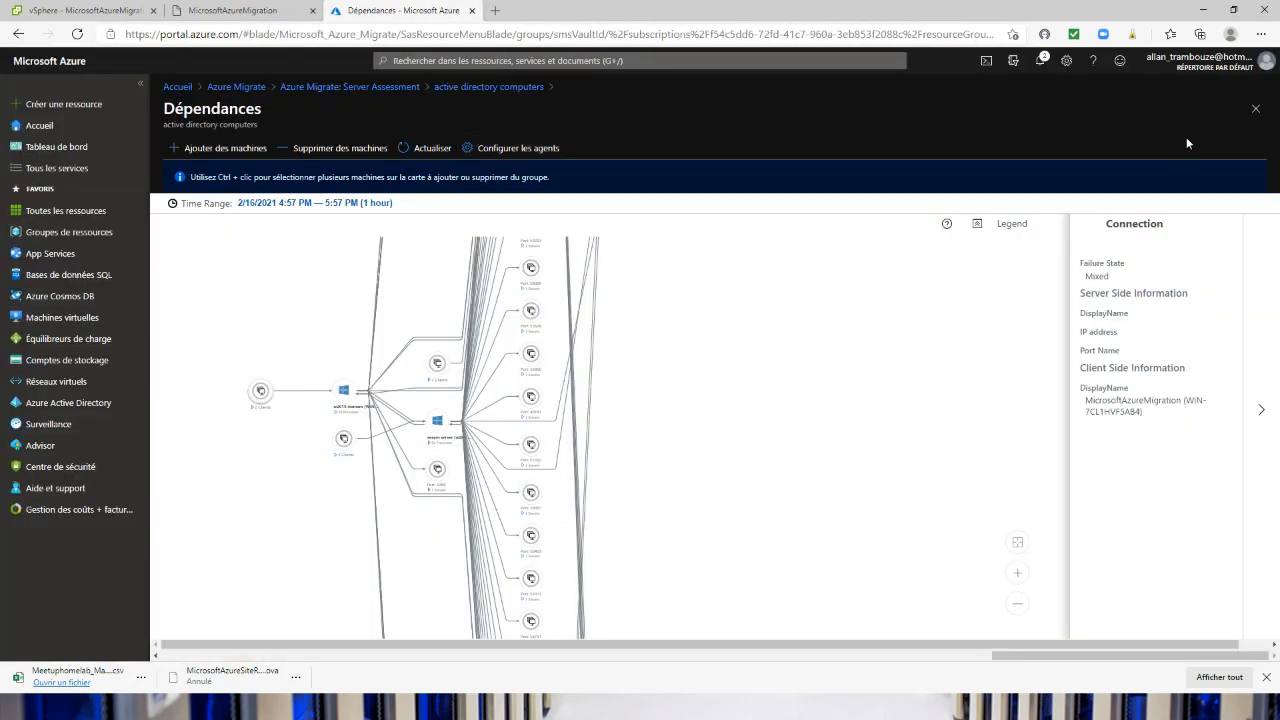
pyautogui.click(1256, 108)
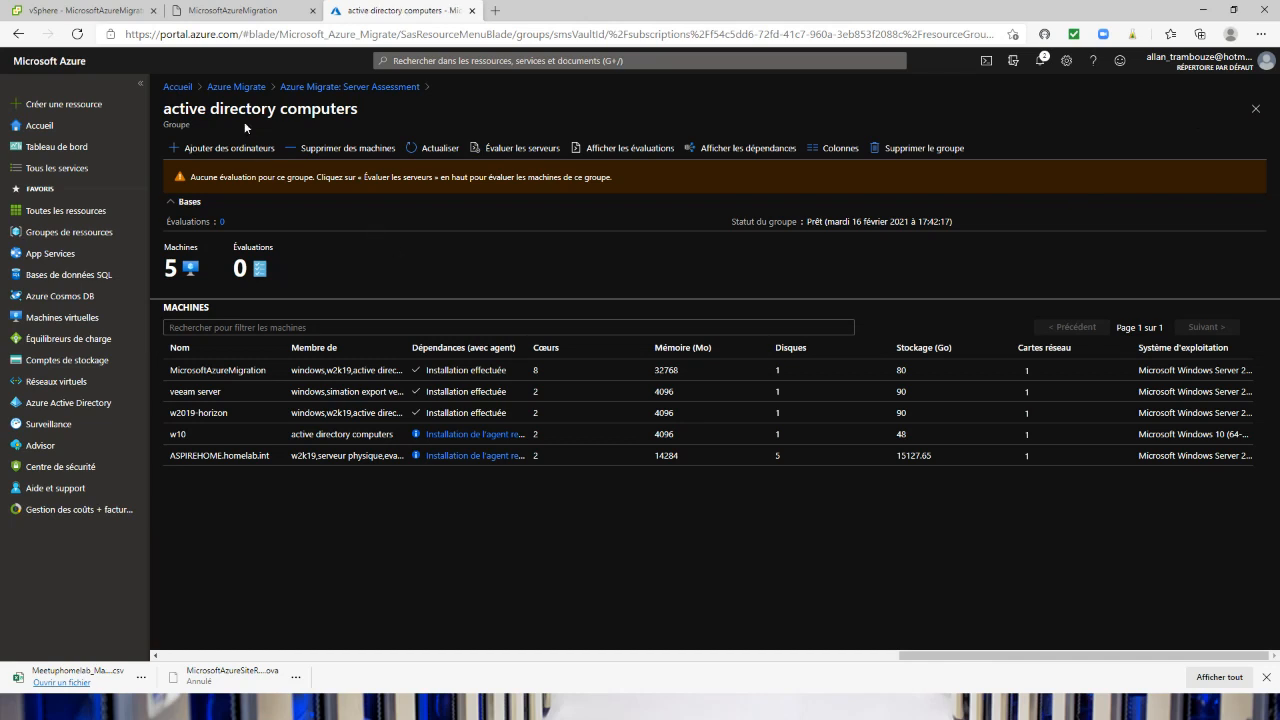
pyautogui.click(316, 88)
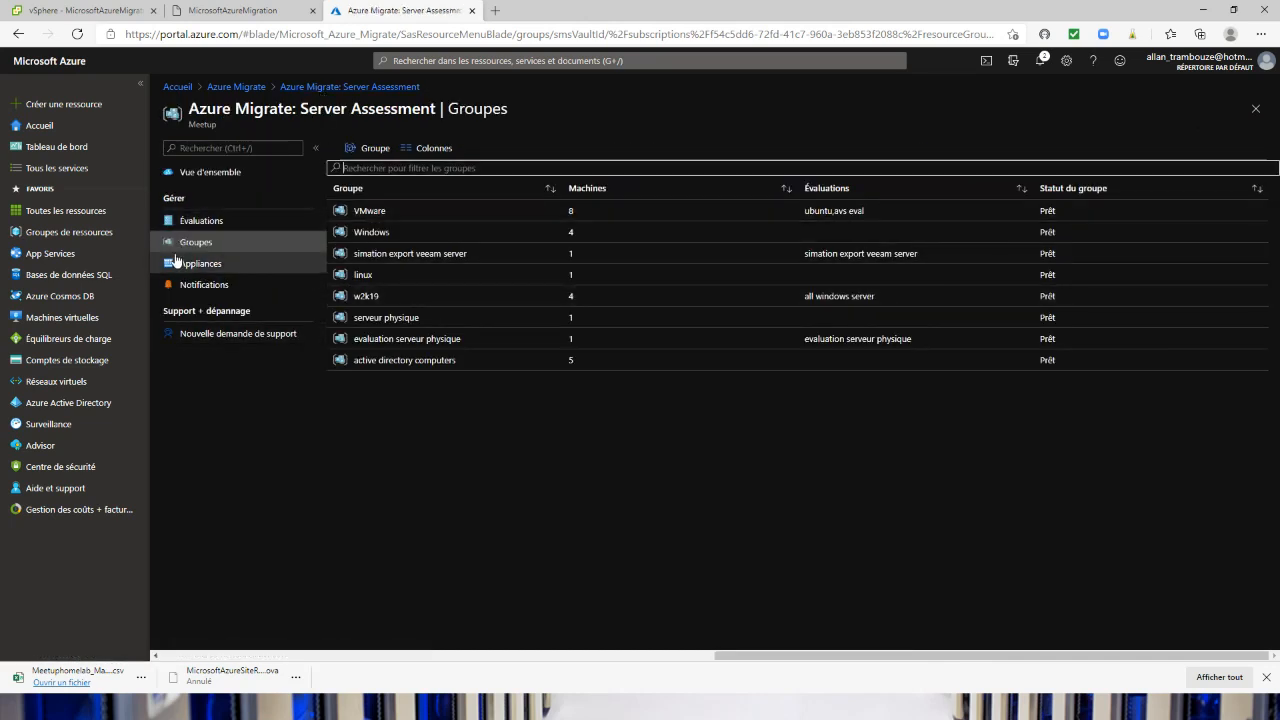
# Check the agent health of the AZUREMIGRATE (VMware) and azre3 (Physique ou autre) appliances
pyautogui.click(176, 262)
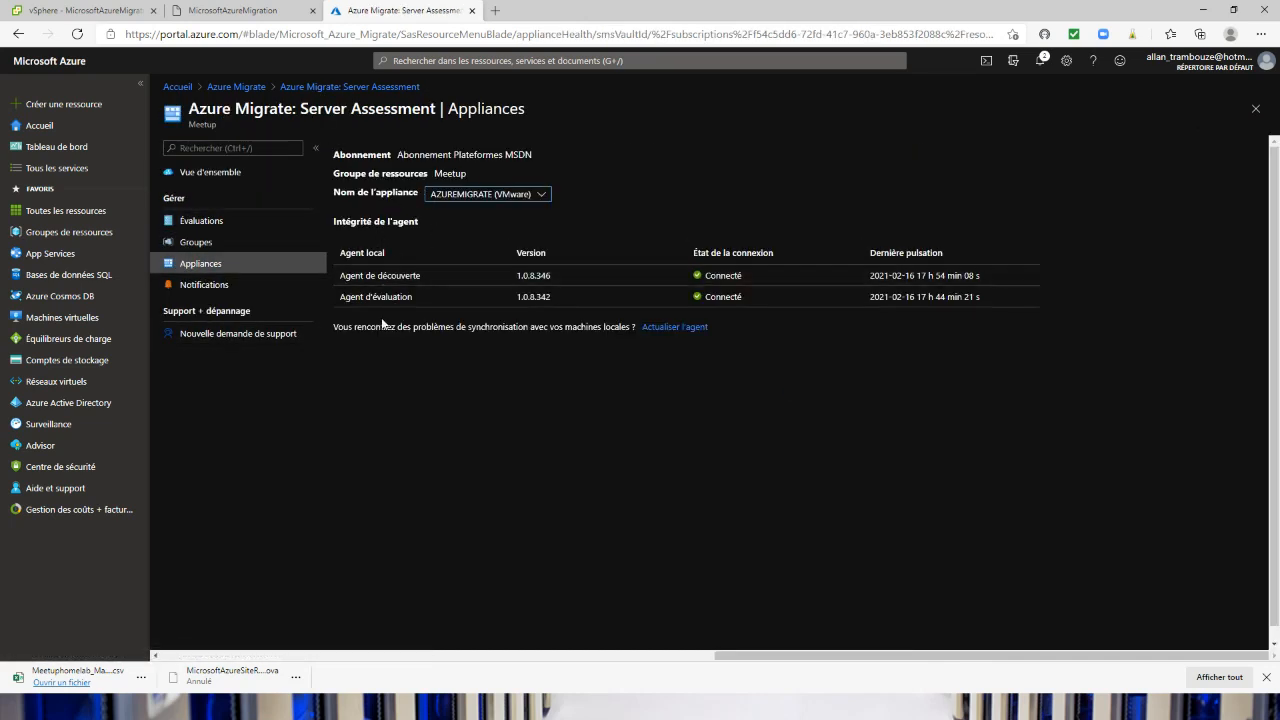
pyautogui.click(456, 198)
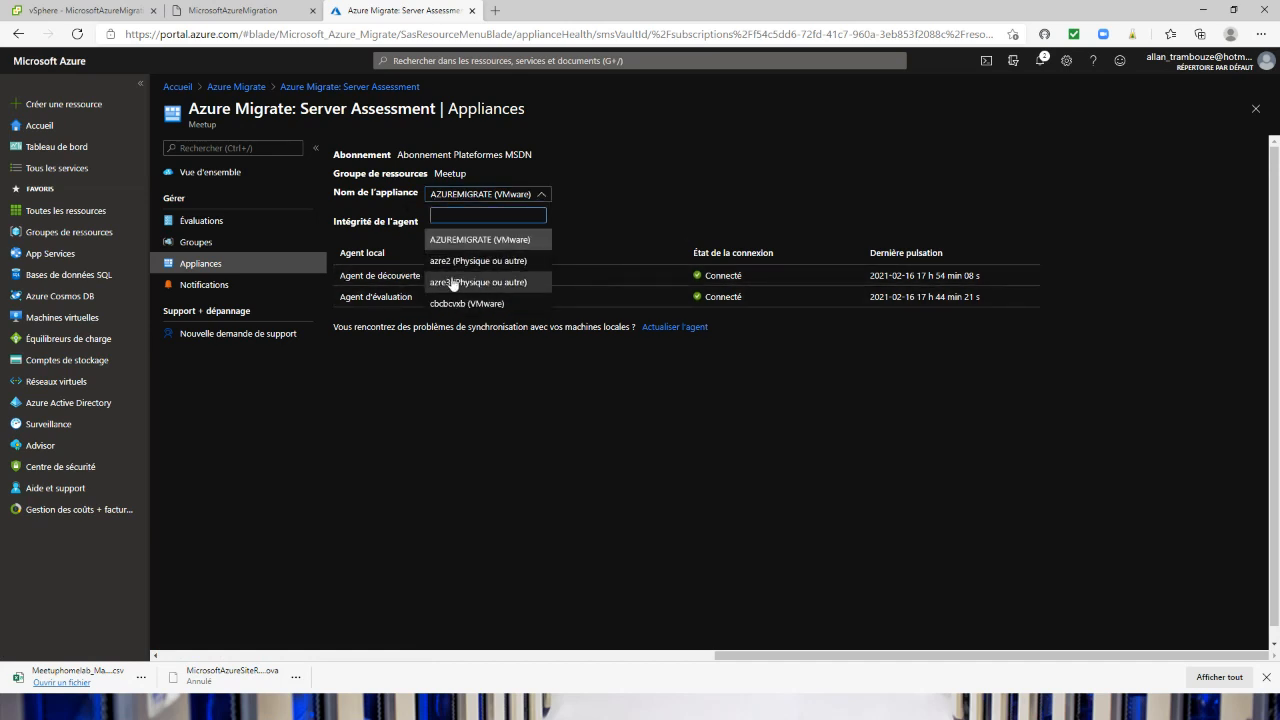
pyautogui.click(452, 283)
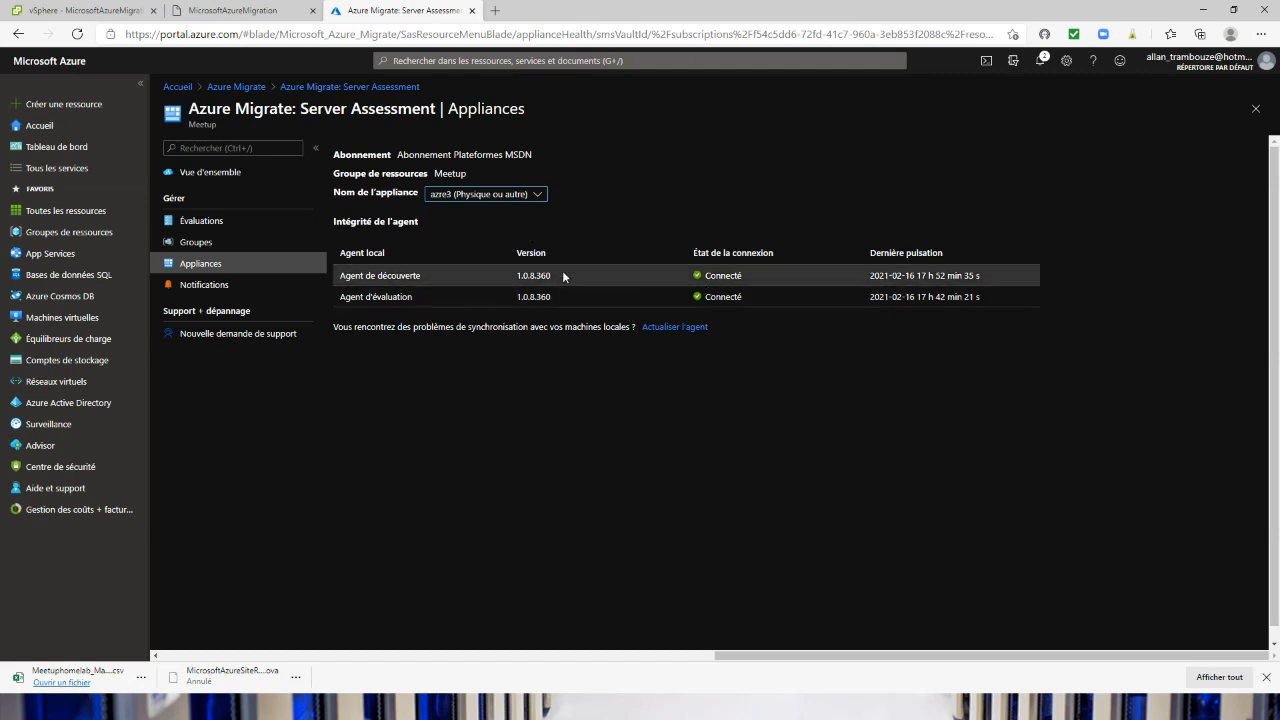
# Review the Server Assessment notifications for the azre3 and AZUREMIGRATE (VMware) appliances, and go to the assessments
pyautogui.click(212, 286)
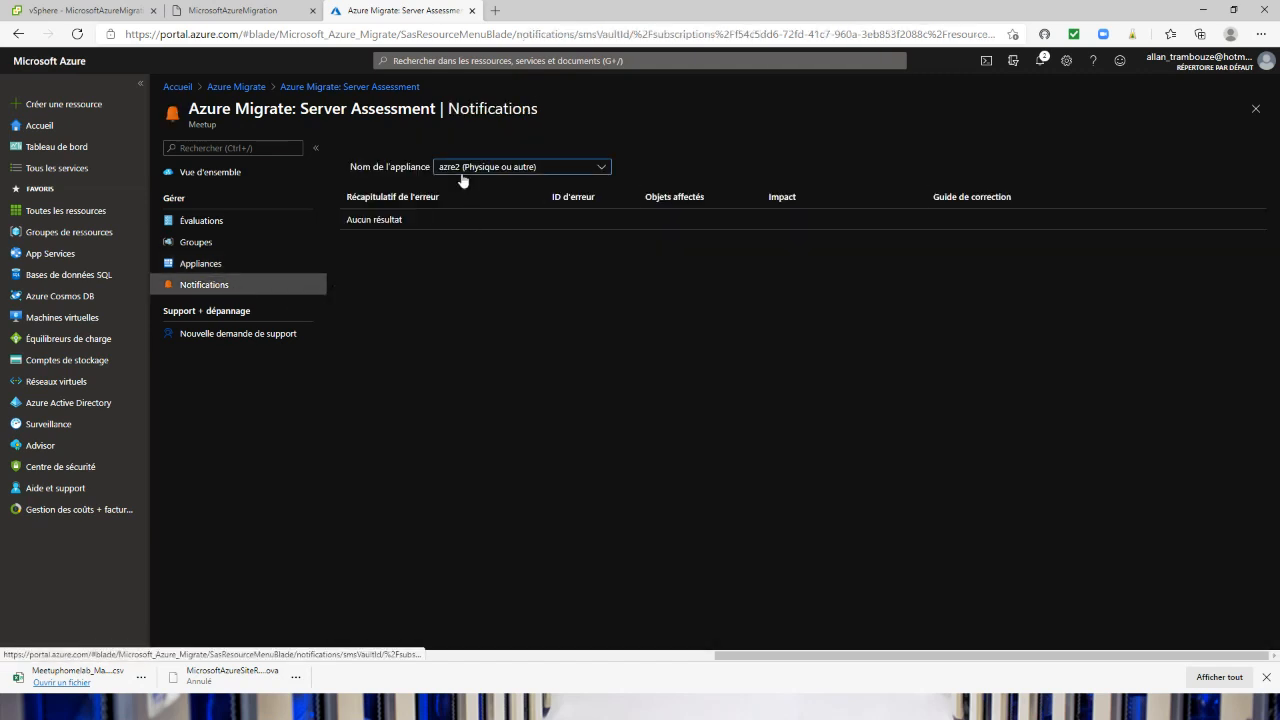
pyautogui.click(476, 167)
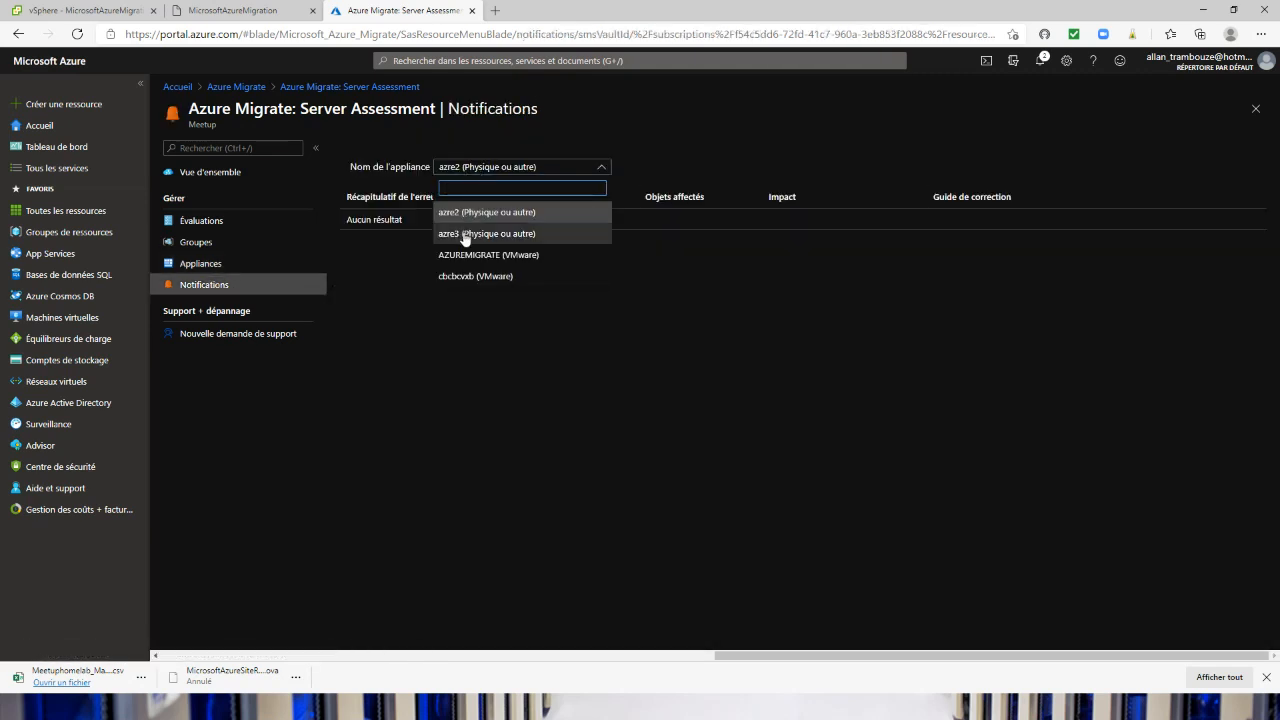
pyautogui.click(468, 235)
pyautogui.click(484, 168)
pyautogui.click(472, 254)
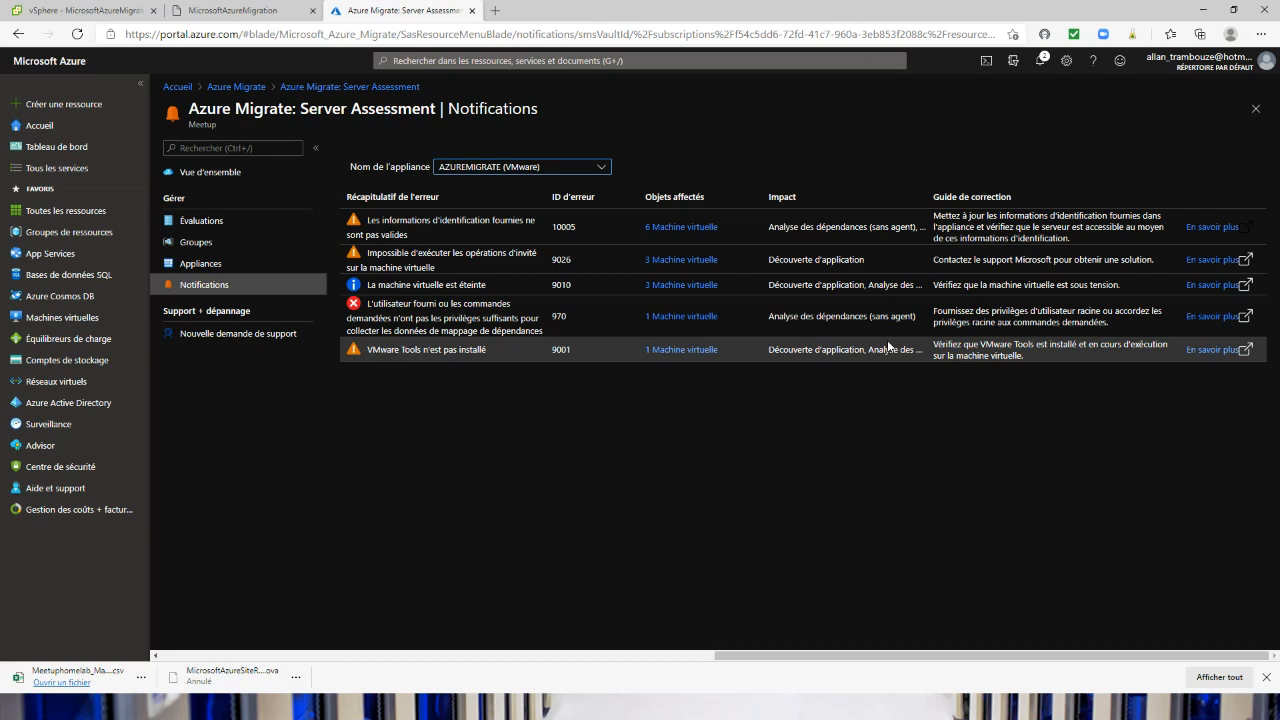
pyautogui.click(199, 224)
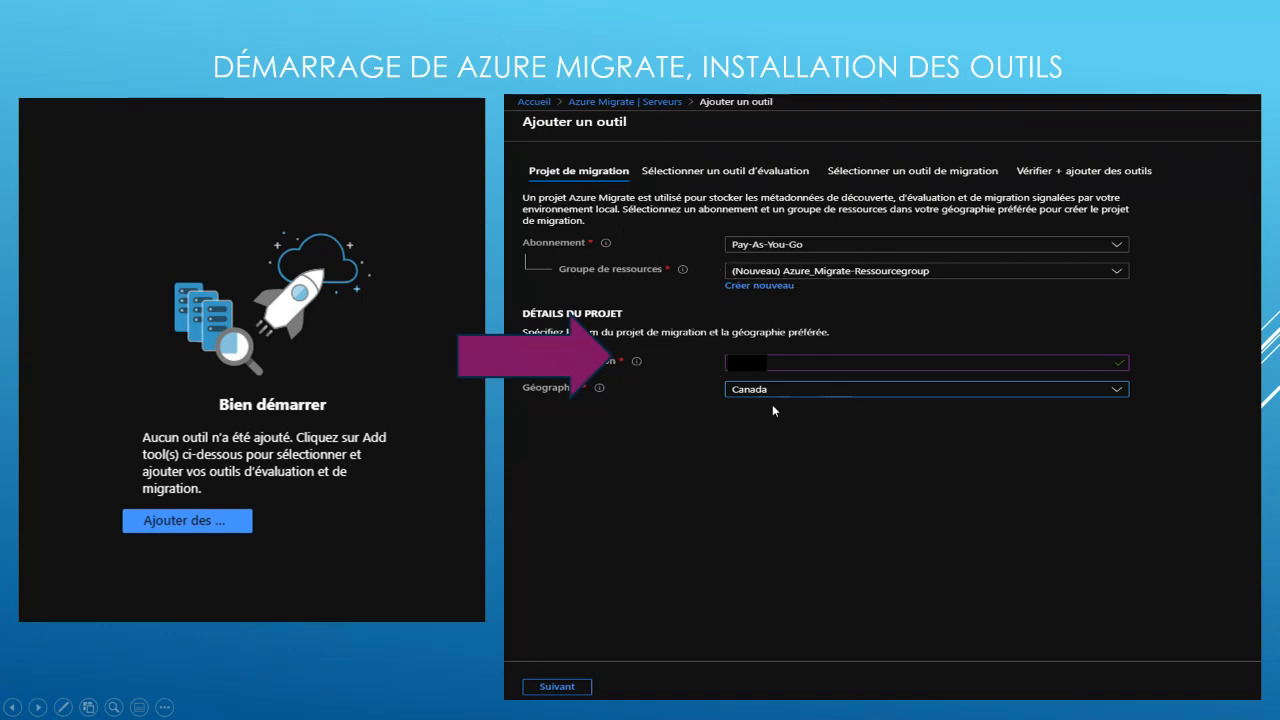
pyautogui.click(286, 590)
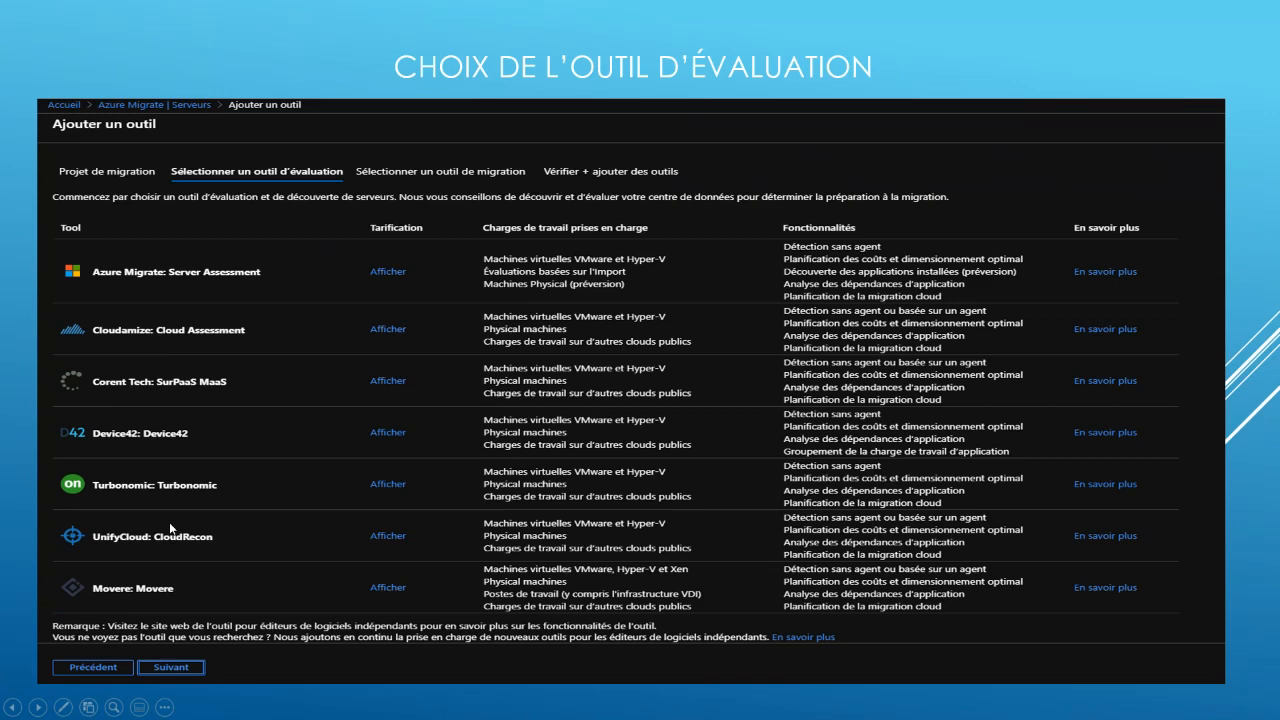
pyautogui.press('Right')
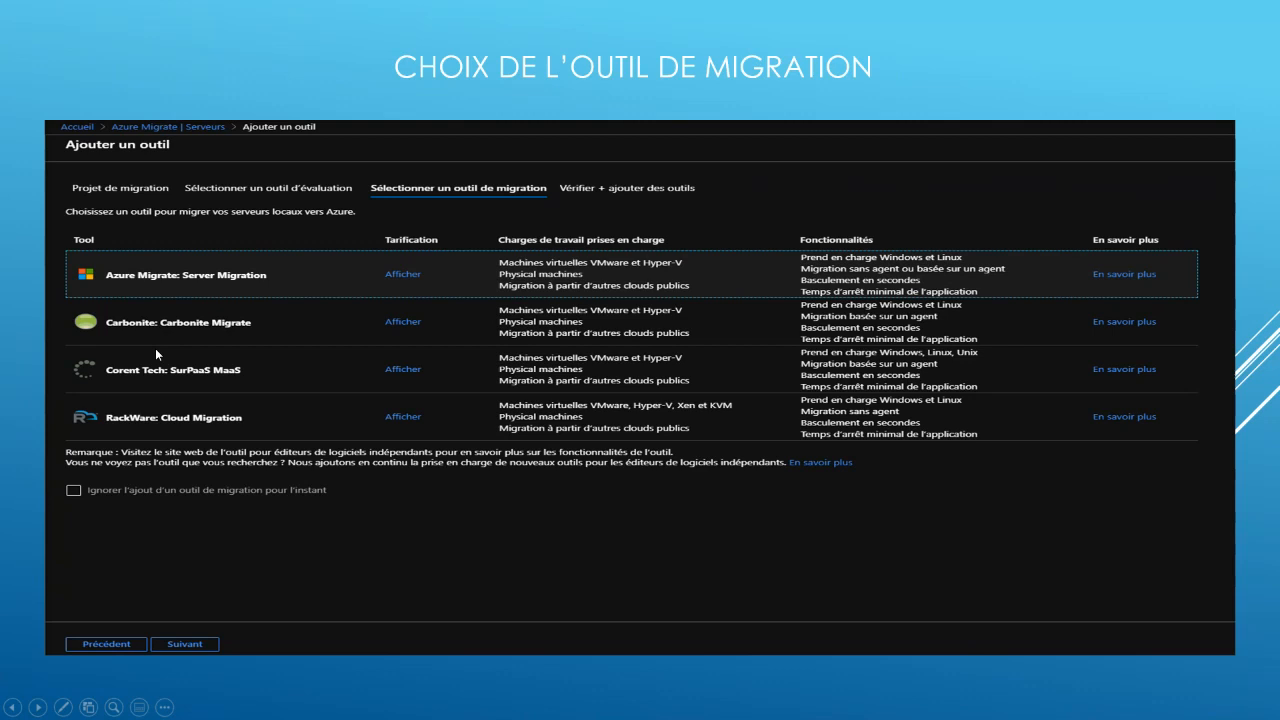
pyautogui.press('Right')
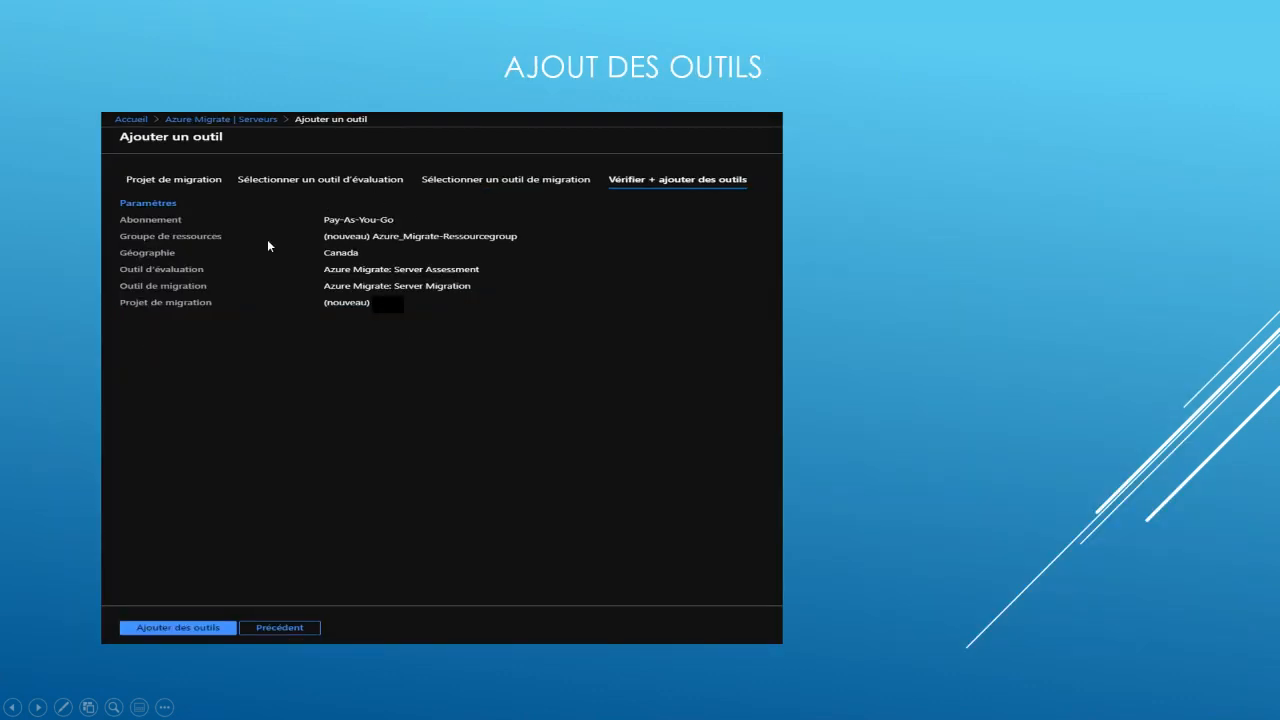
pyautogui.click(343, 356)
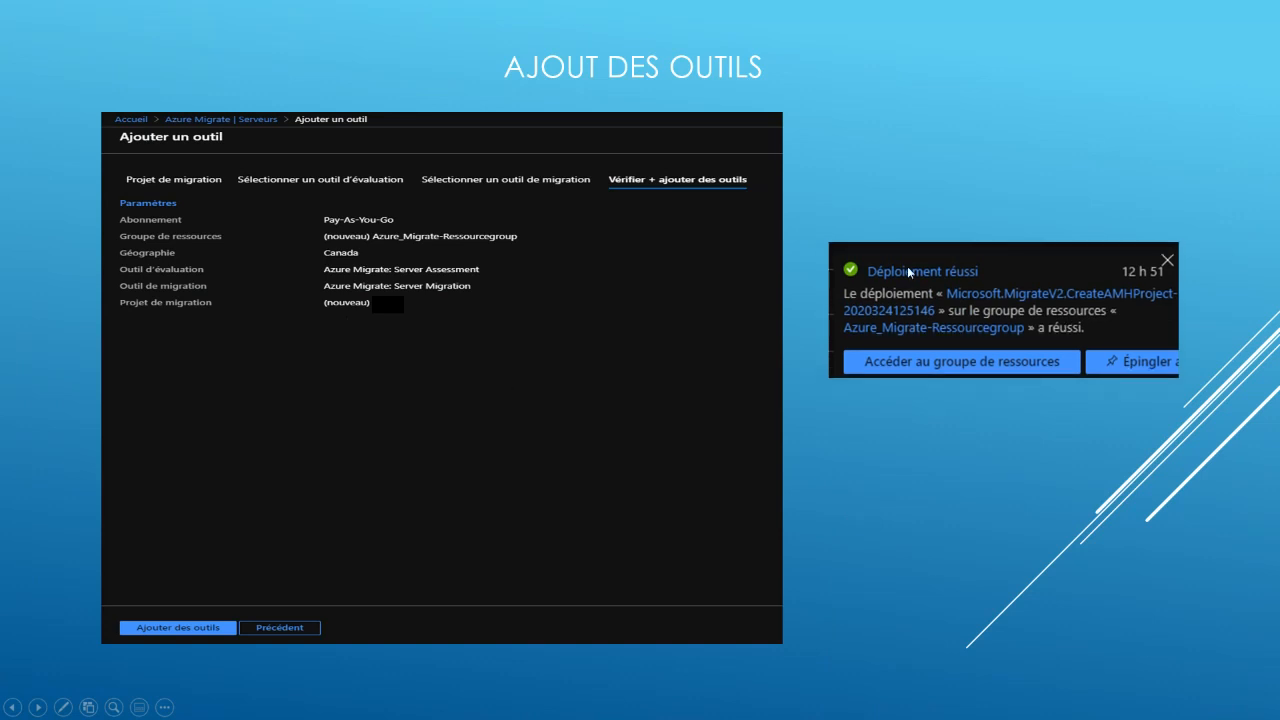
pyautogui.click(860, 359)
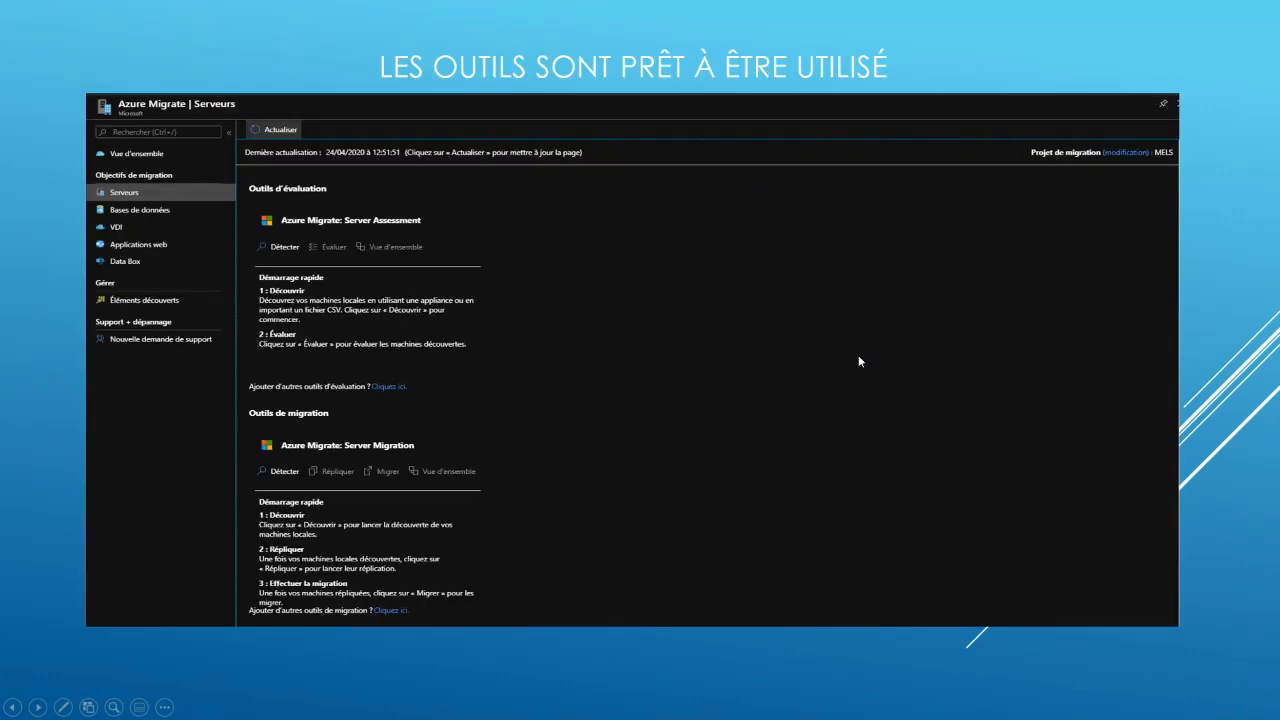
pyautogui.press('Left')
pyautogui.press('Right')
pyautogui.press('Right')
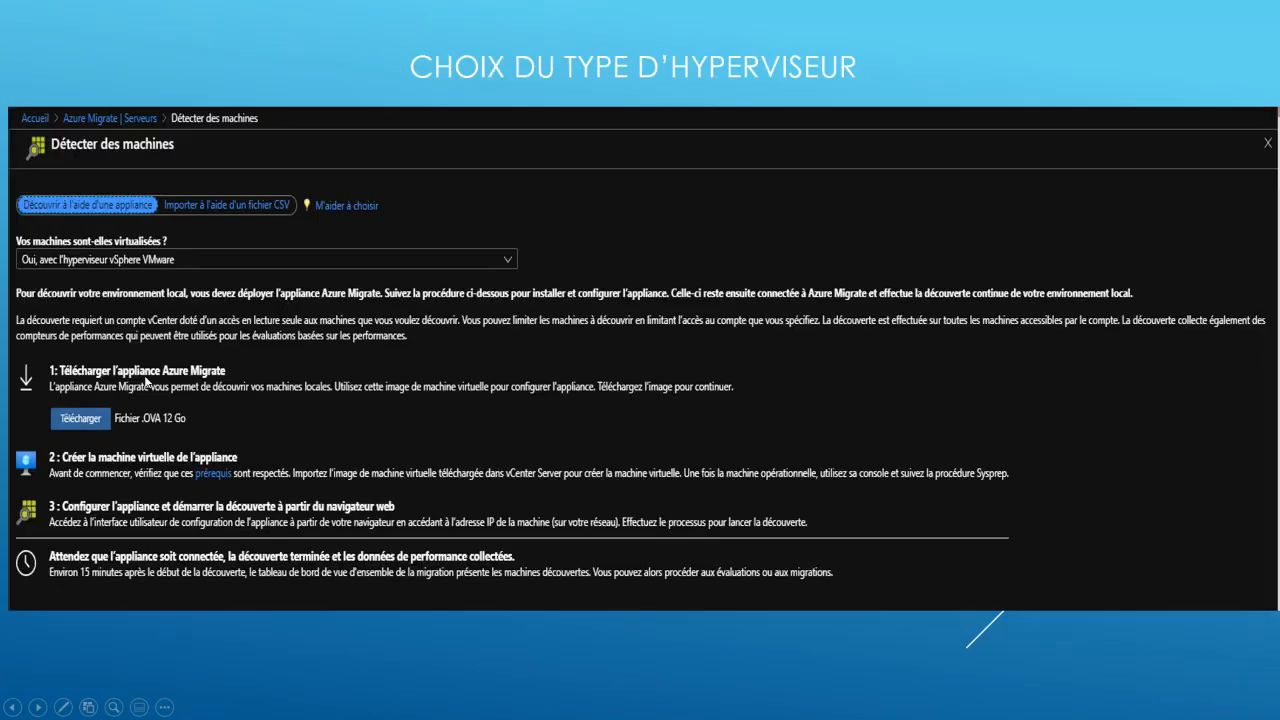
pyautogui.press('Right')
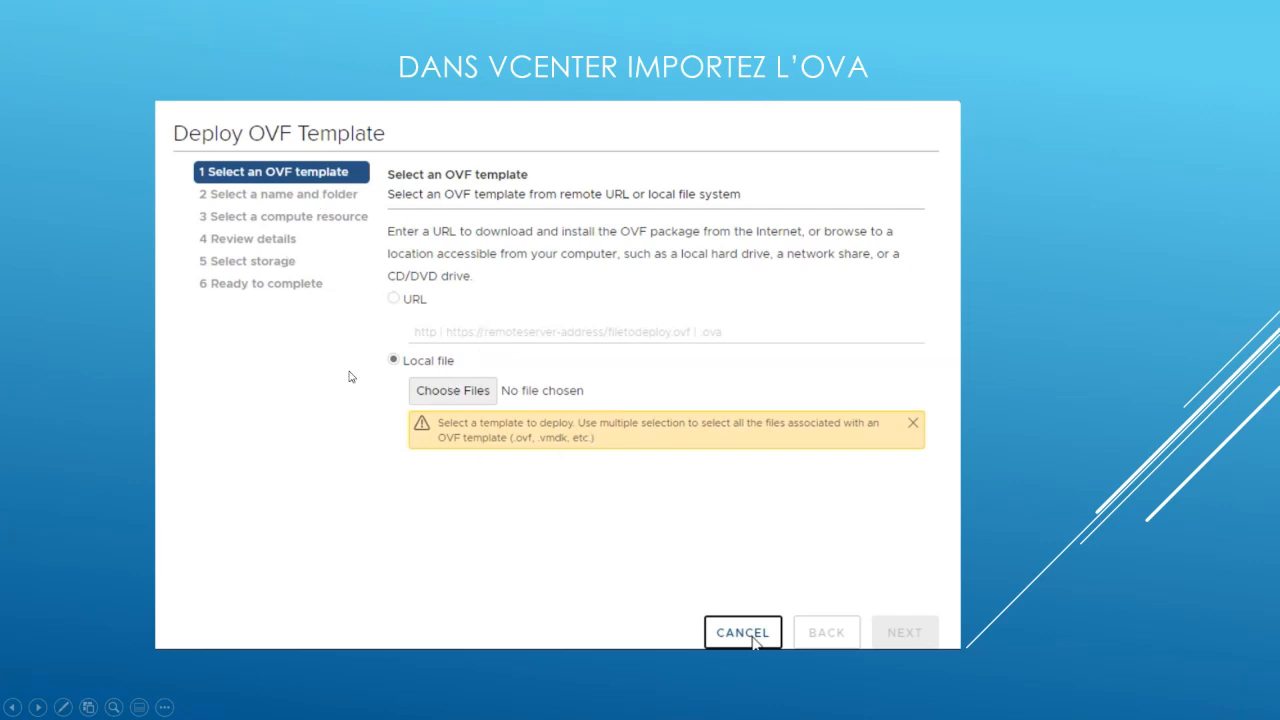
pyautogui.press('Right')
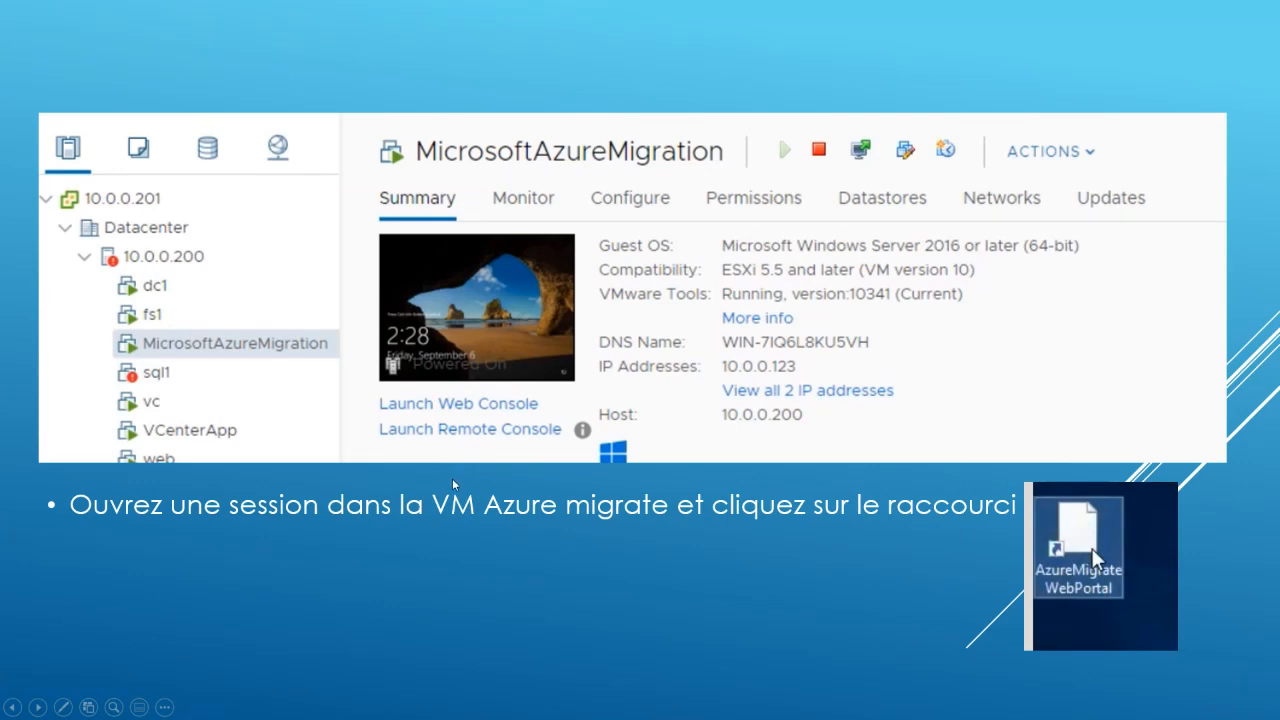
pyautogui.press('Right')
pyautogui.press('Right')
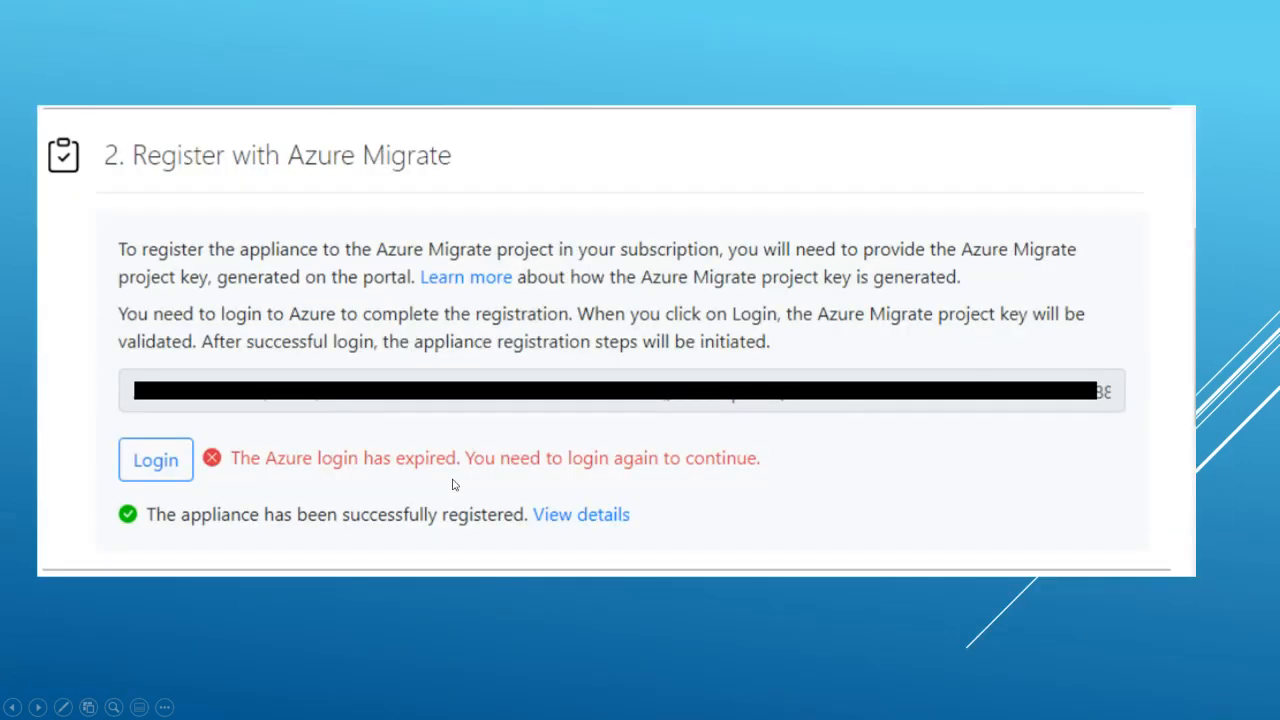
pyautogui.press('Right')
pyautogui.press('Right')
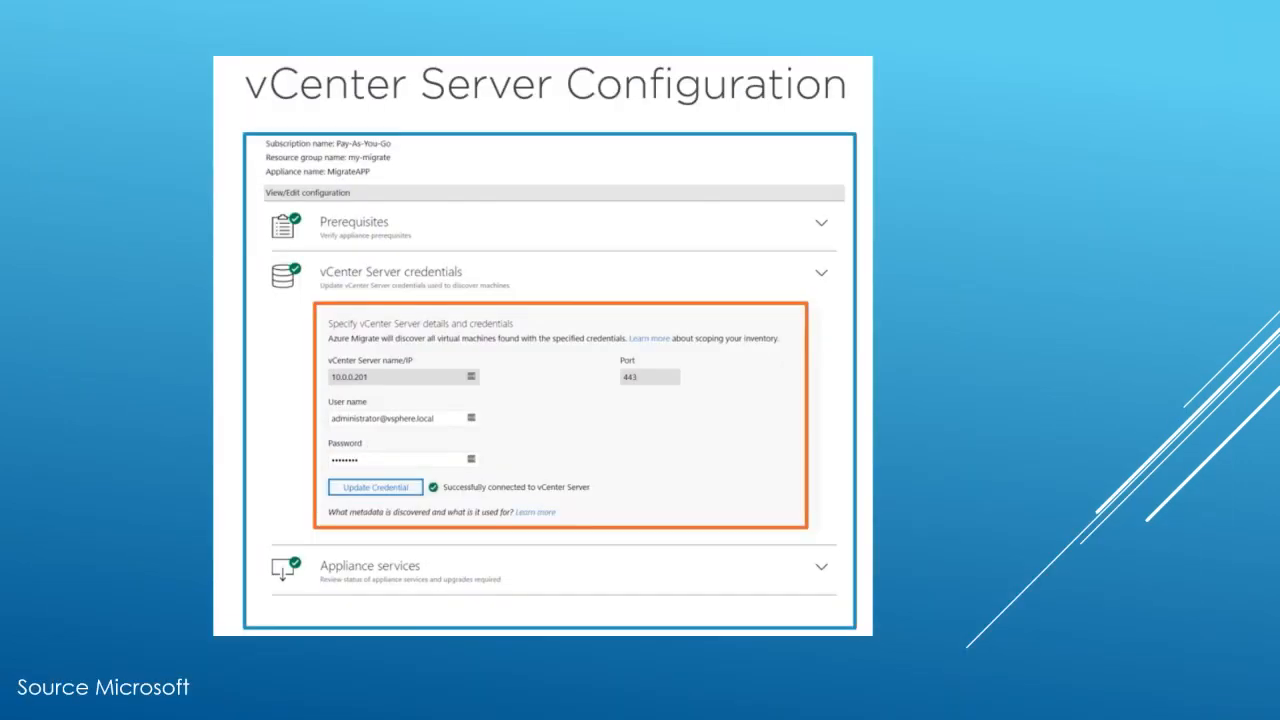
pyautogui.press('Right')
pyautogui.press('Right')
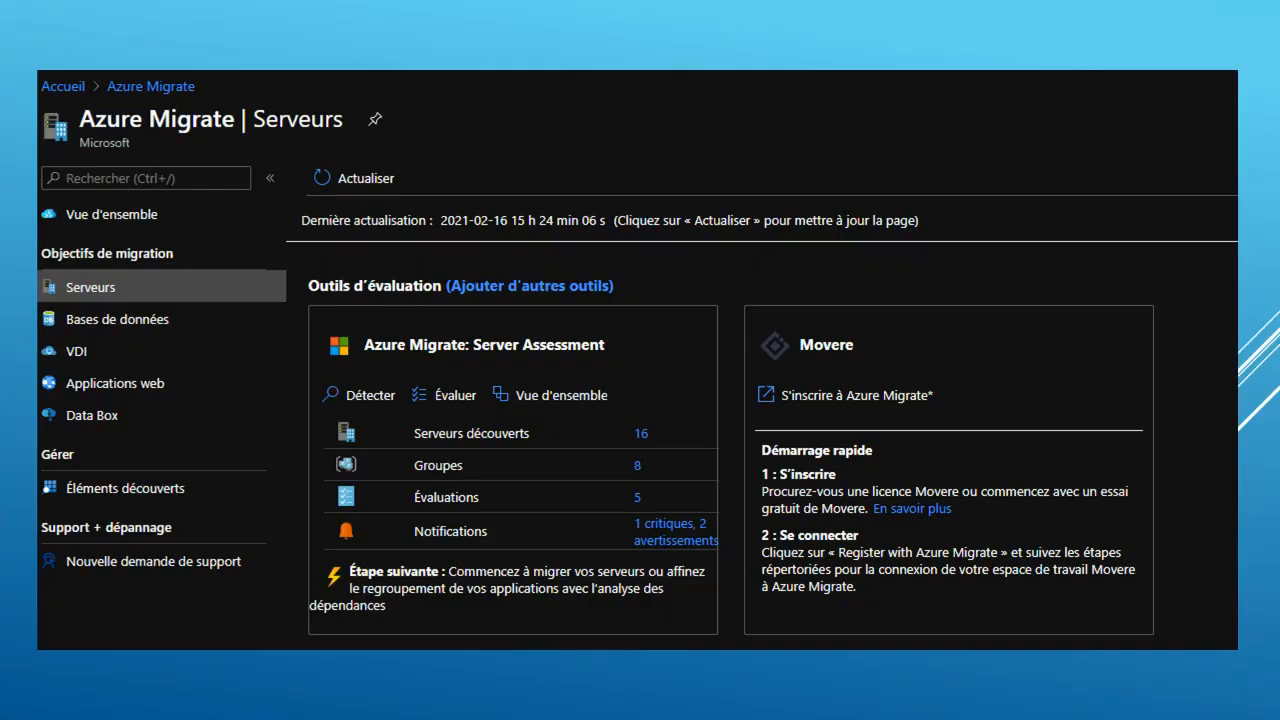
pyautogui.press('Right')
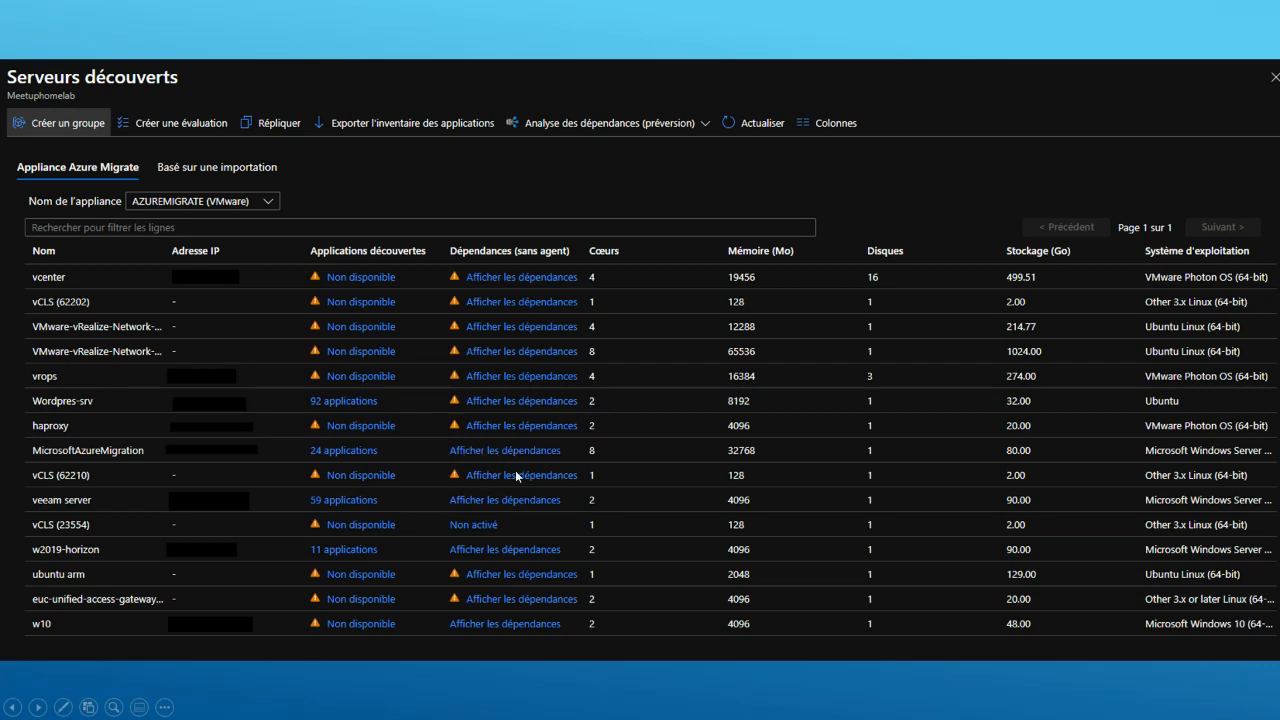
pyautogui.click(512, 554)
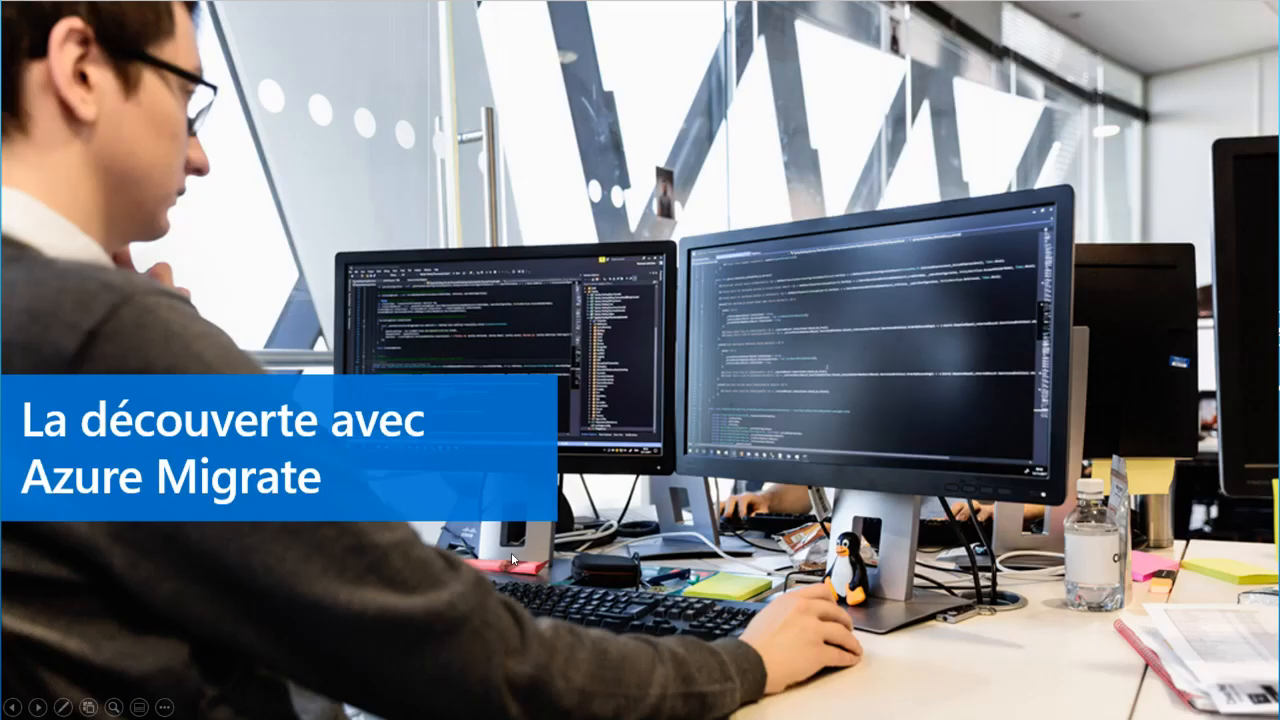
pyautogui.click(512, 554)
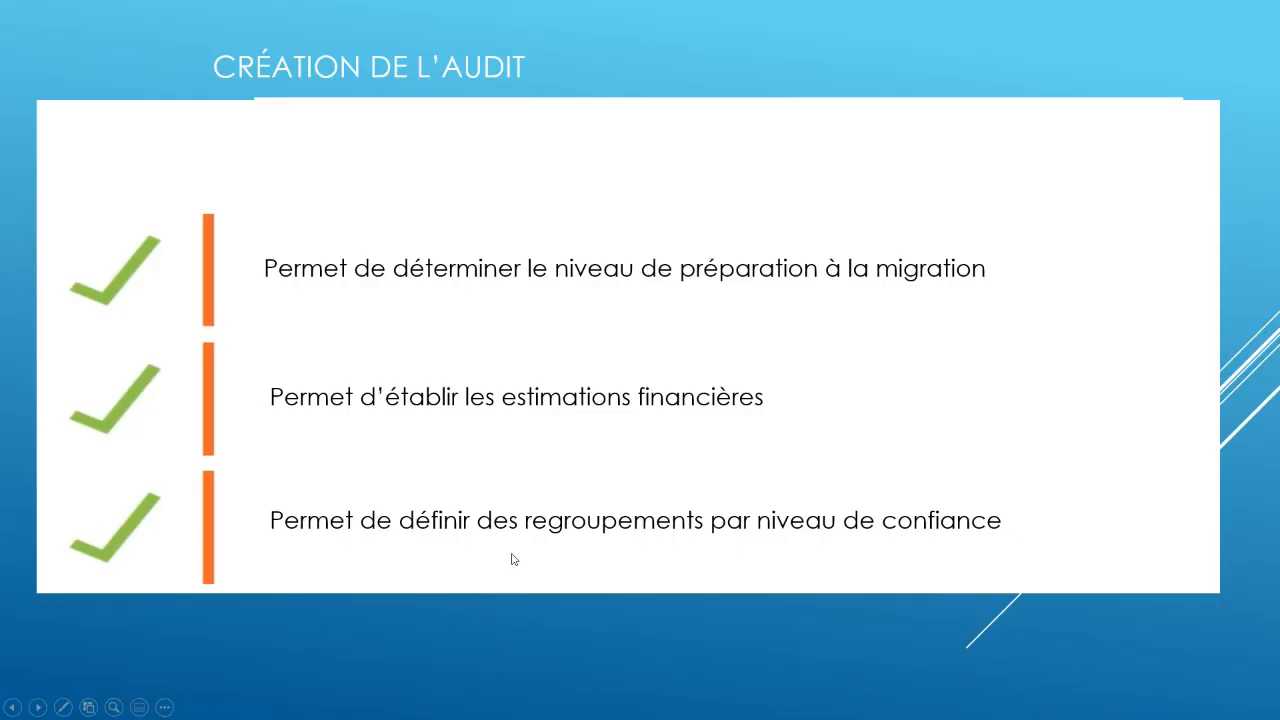
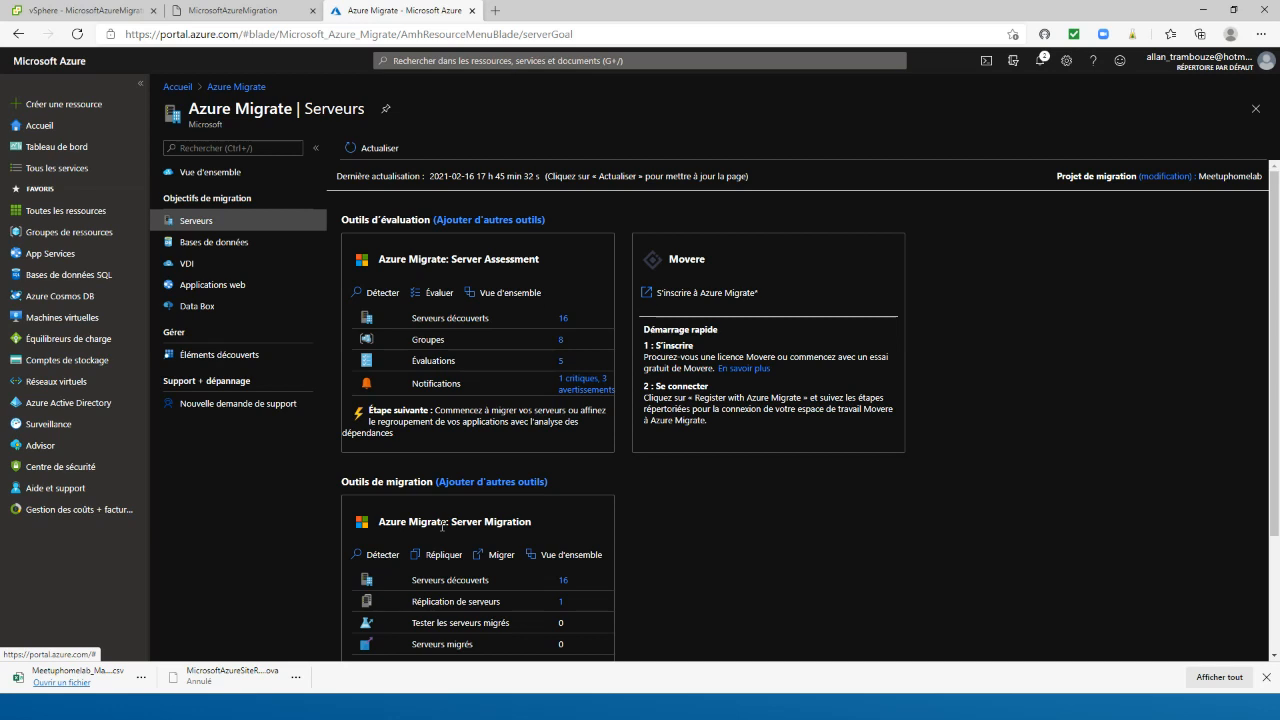
# Open Server Migration machine discovery for the VMware vSphere hypervisor and review the appliance instructions for agentless replication
pyautogui.click(386, 554)
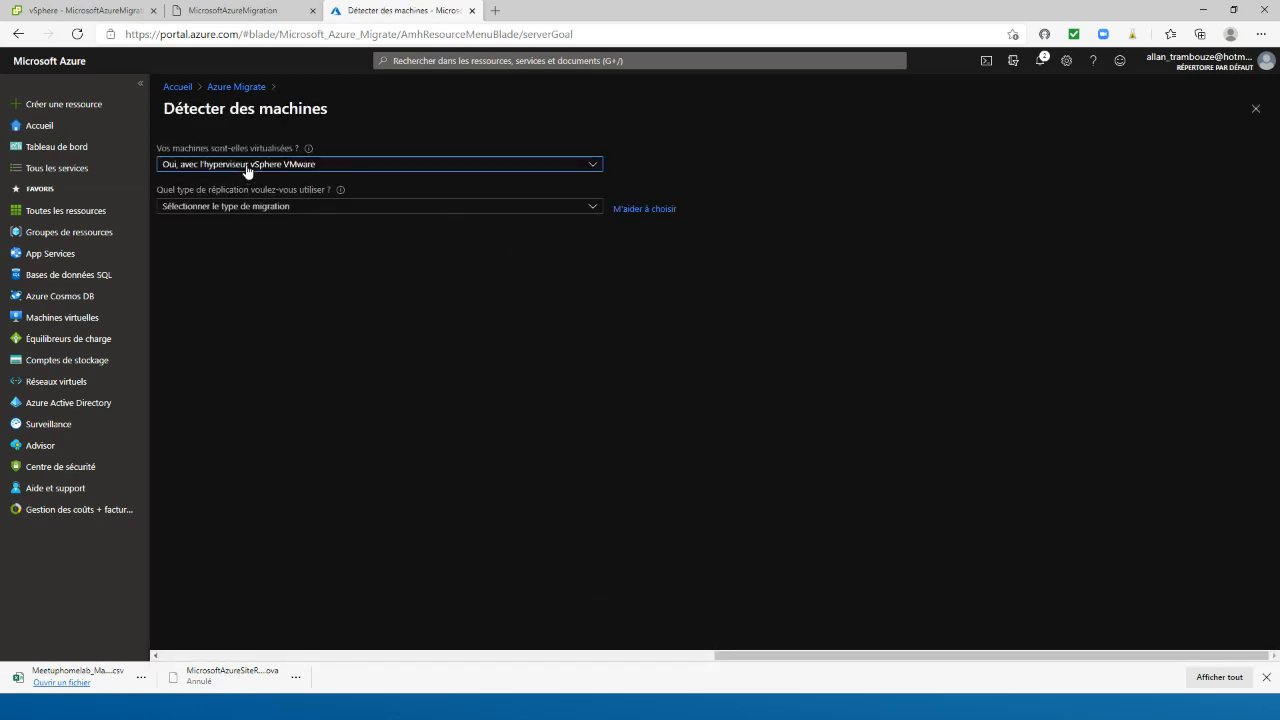
pyautogui.click(237, 207)
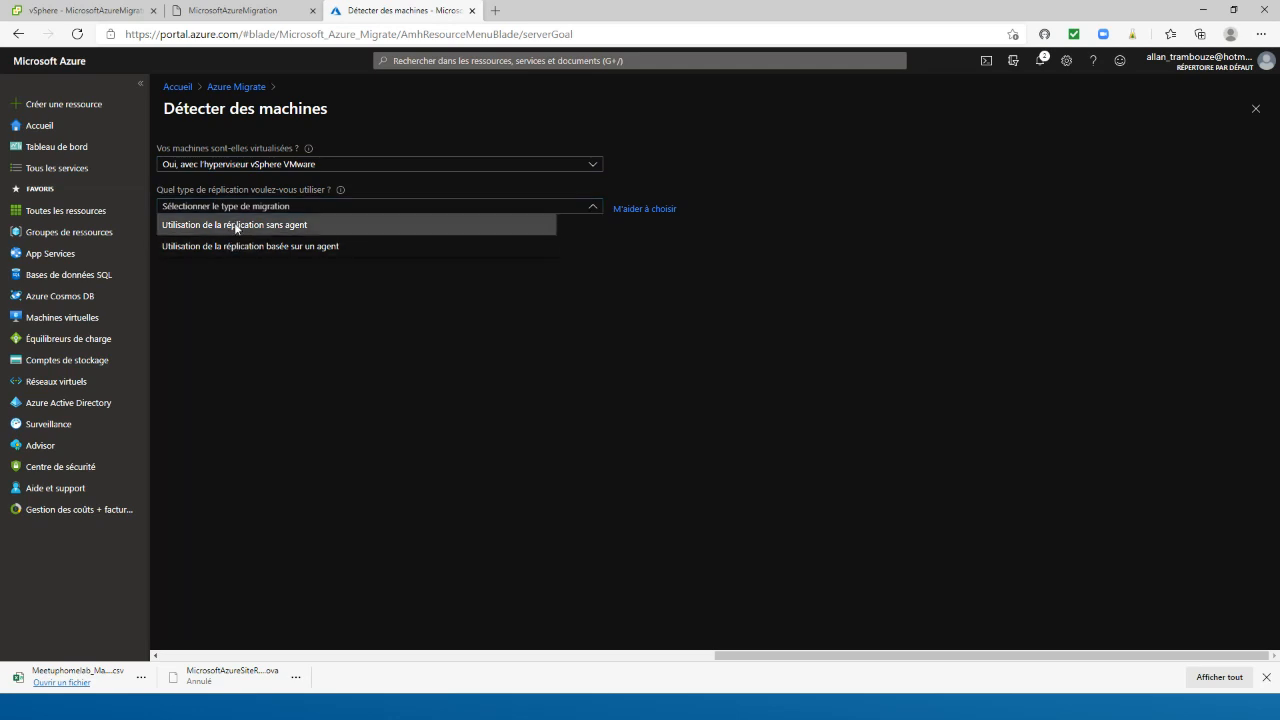
pyautogui.click(236, 227)
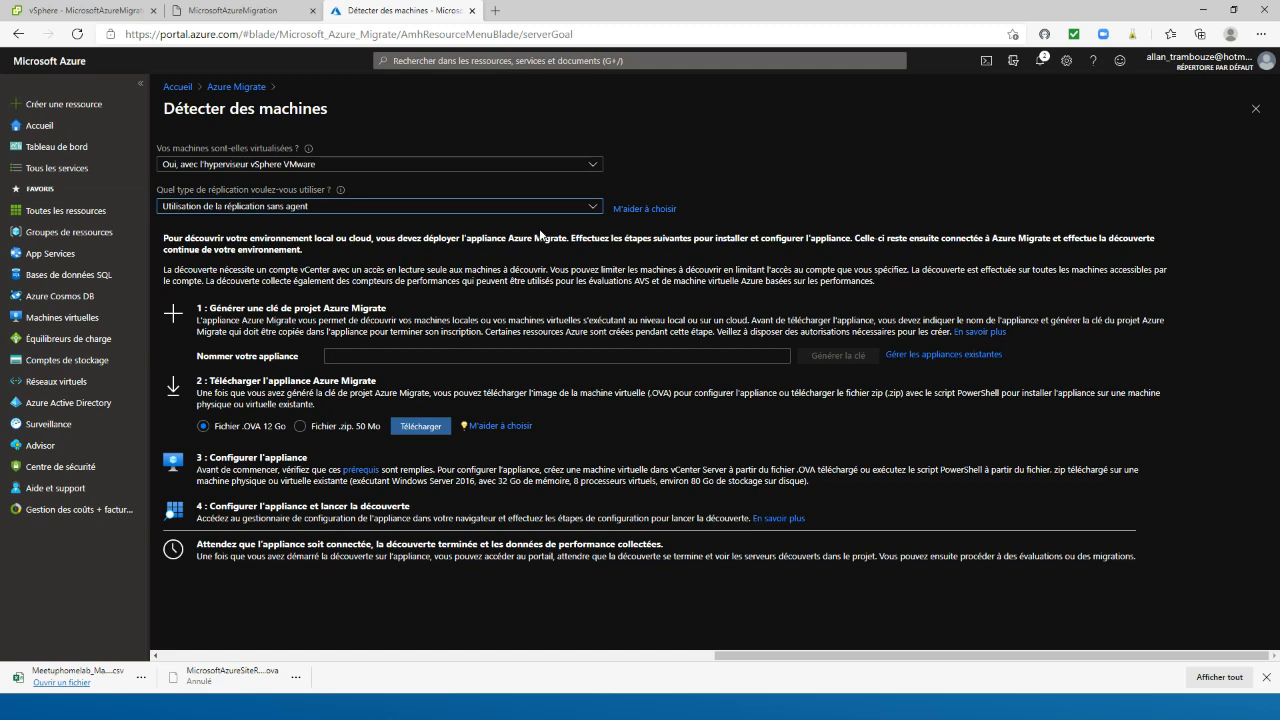
pyautogui.moveTo(995, 239); pyautogui.dragTo(304, 251)
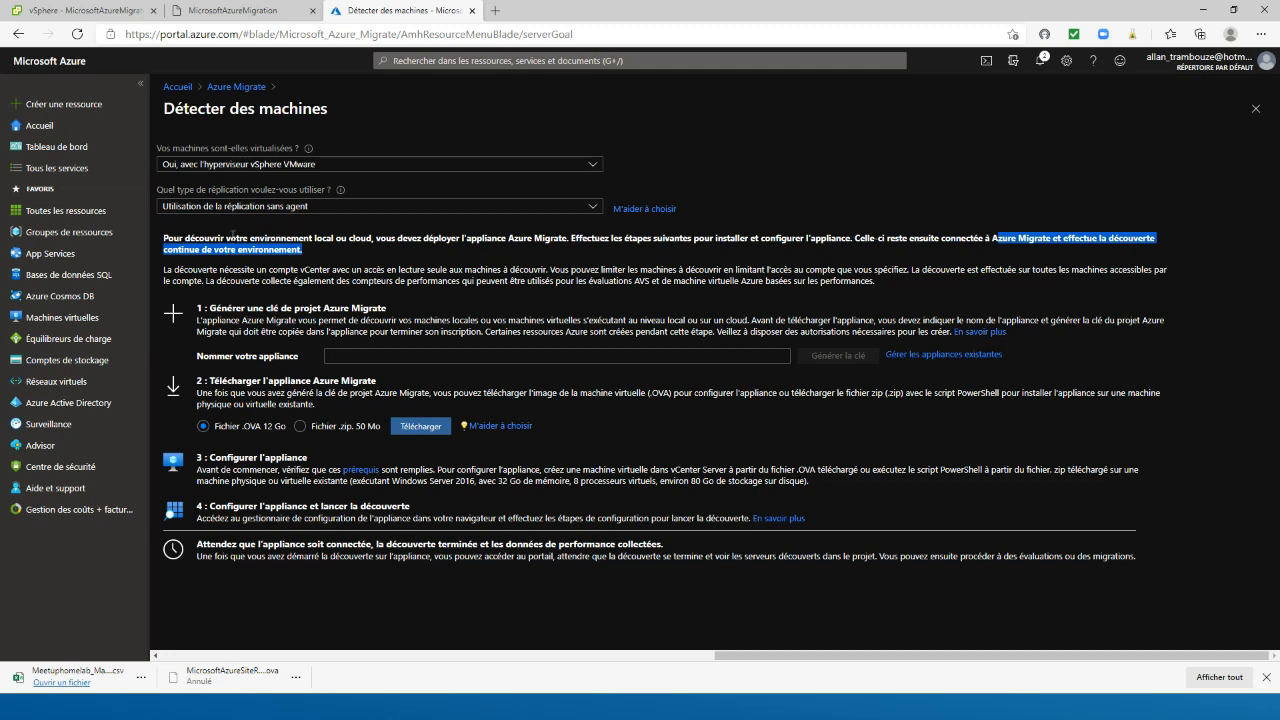
# Review the agent-based replication instructions for installing a new replication appliance, and return to the Azure Migrate server overview
pyautogui.click(241, 207)
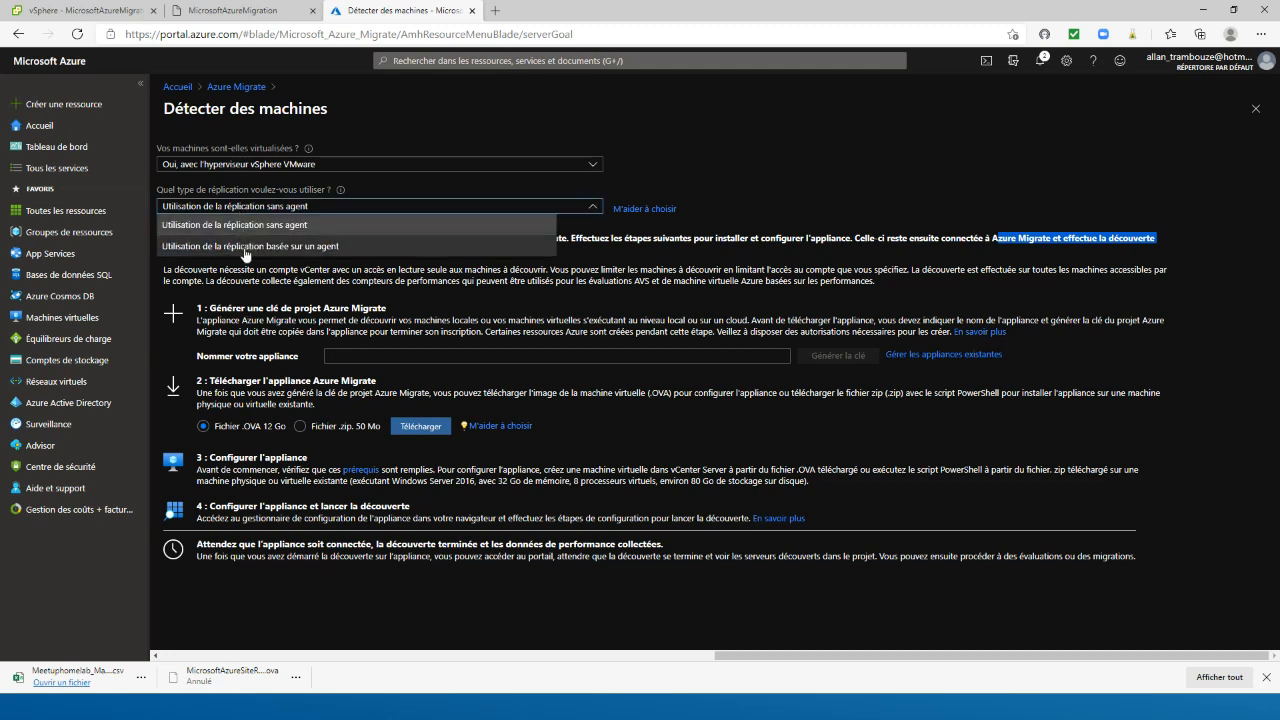
pyautogui.click(246, 249)
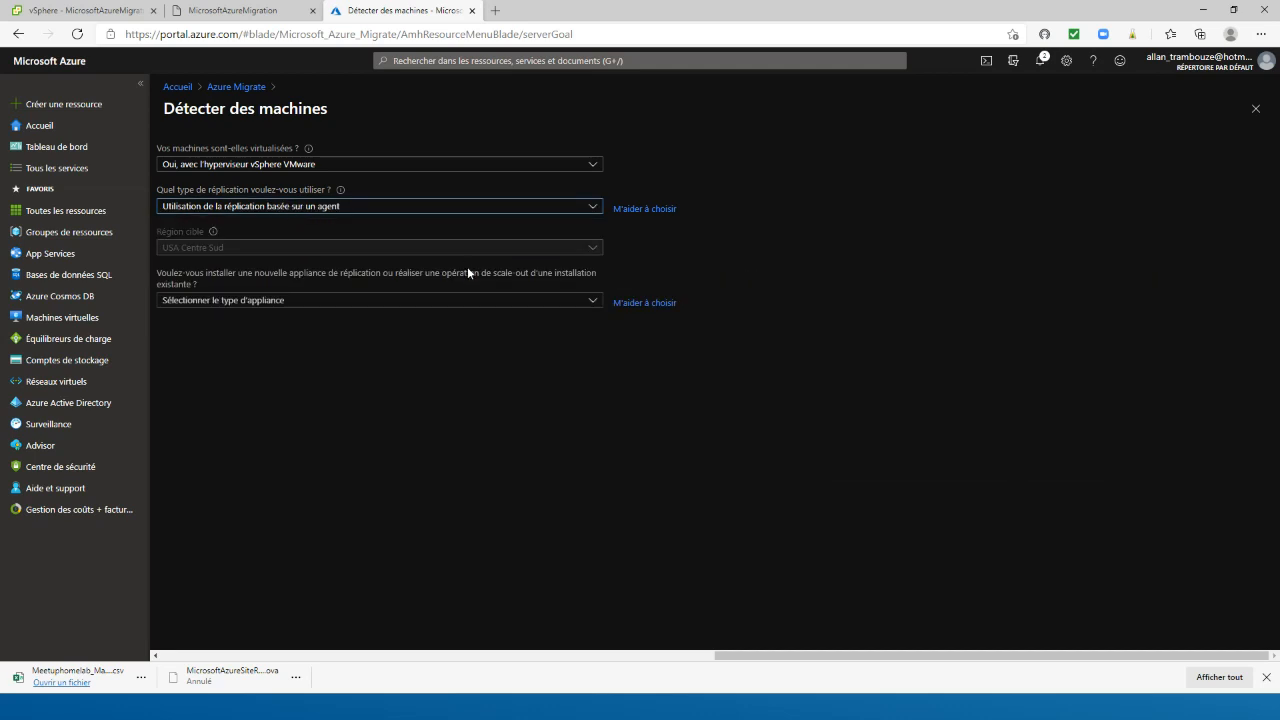
pyautogui.click(386, 300)
pyautogui.click(282, 320)
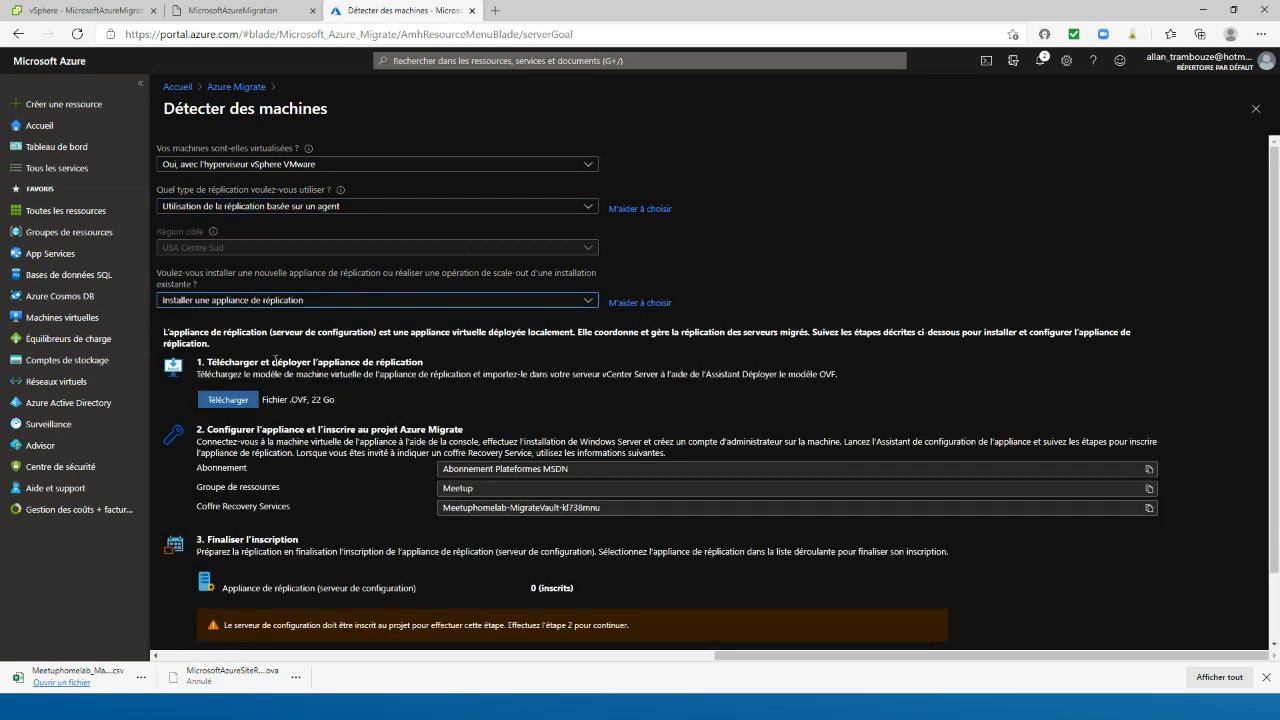
pyautogui.scroll(-1, 372, 505)
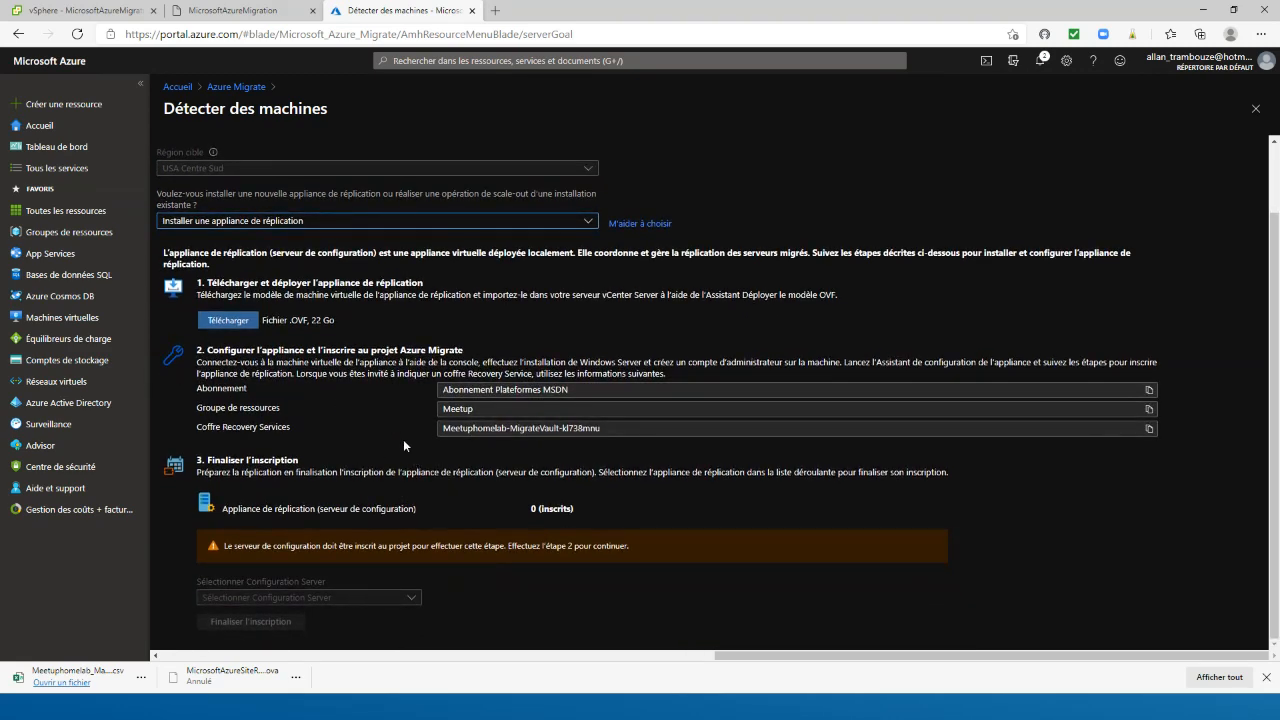
pyautogui.scroll(1, 400, 440)
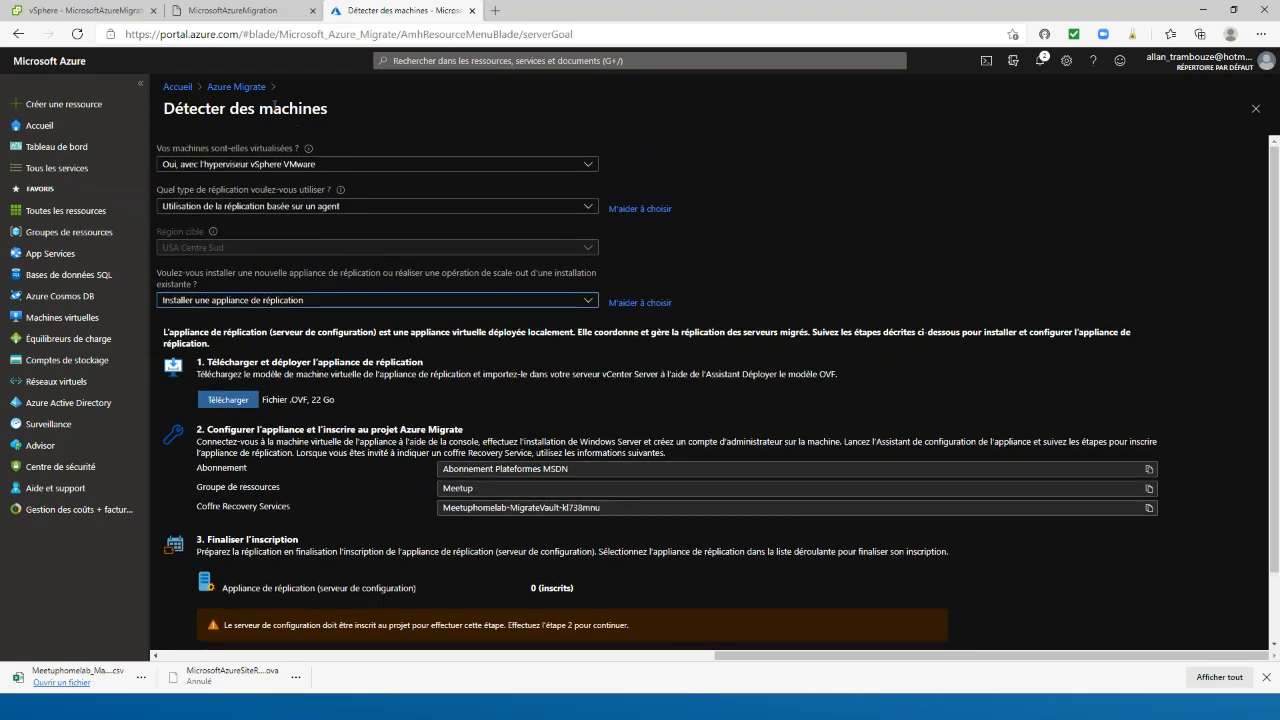
pyautogui.click(238, 88)
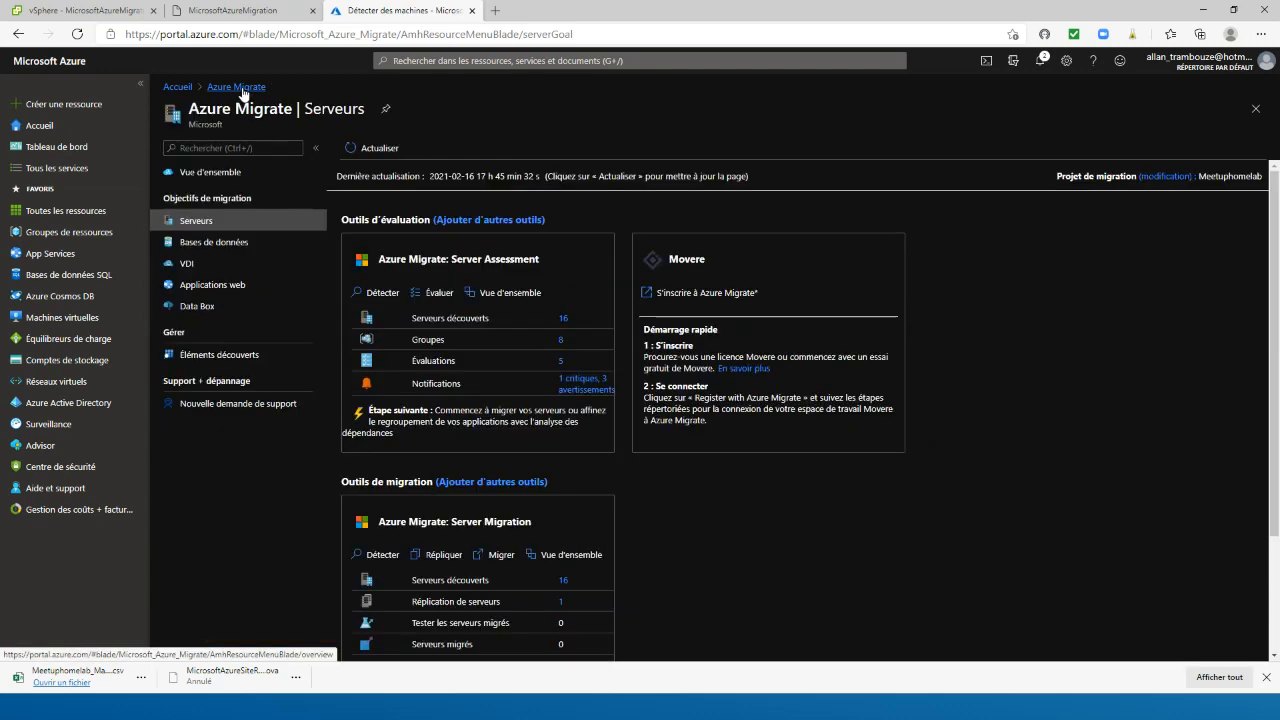
# Start a replication from VMware vSphere with the AZUREMIGRATE appliance, applying migration settings from an Azure Migrate assessment
pyautogui.click(448, 560)
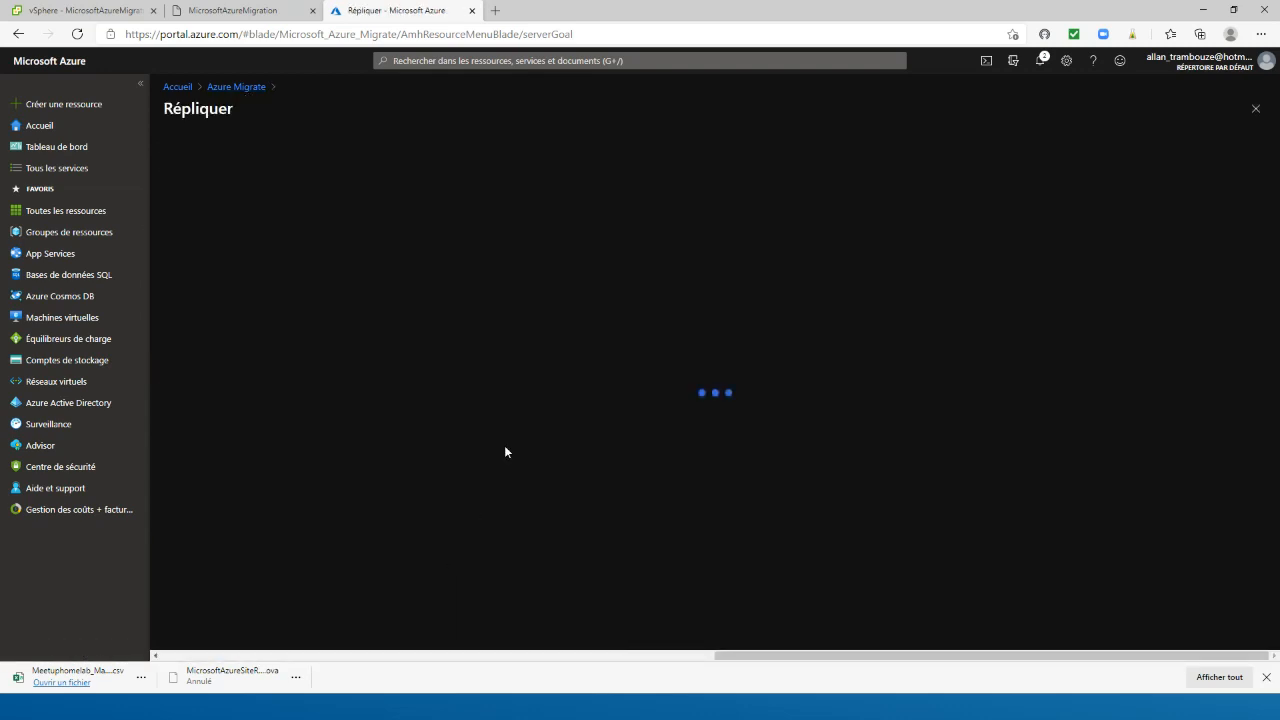
pyautogui.click(209, 240)
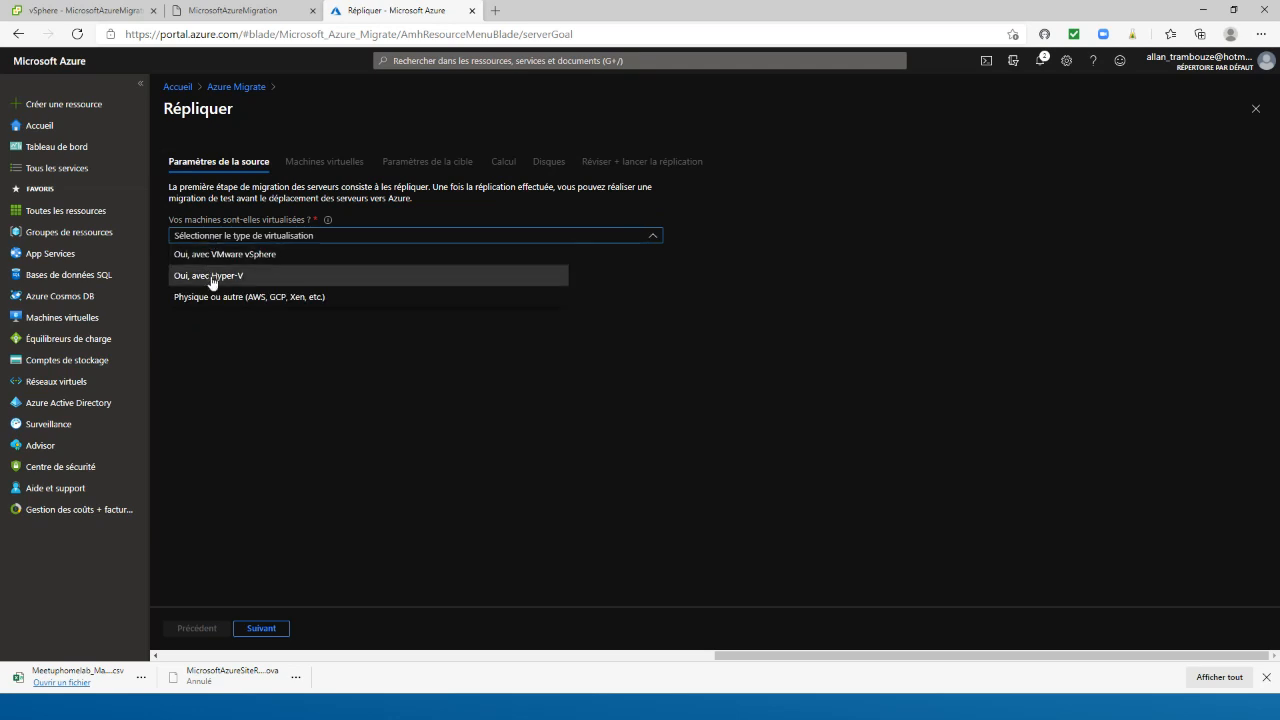
pyautogui.click(212, 256)
pyautogui.click(235, 278)
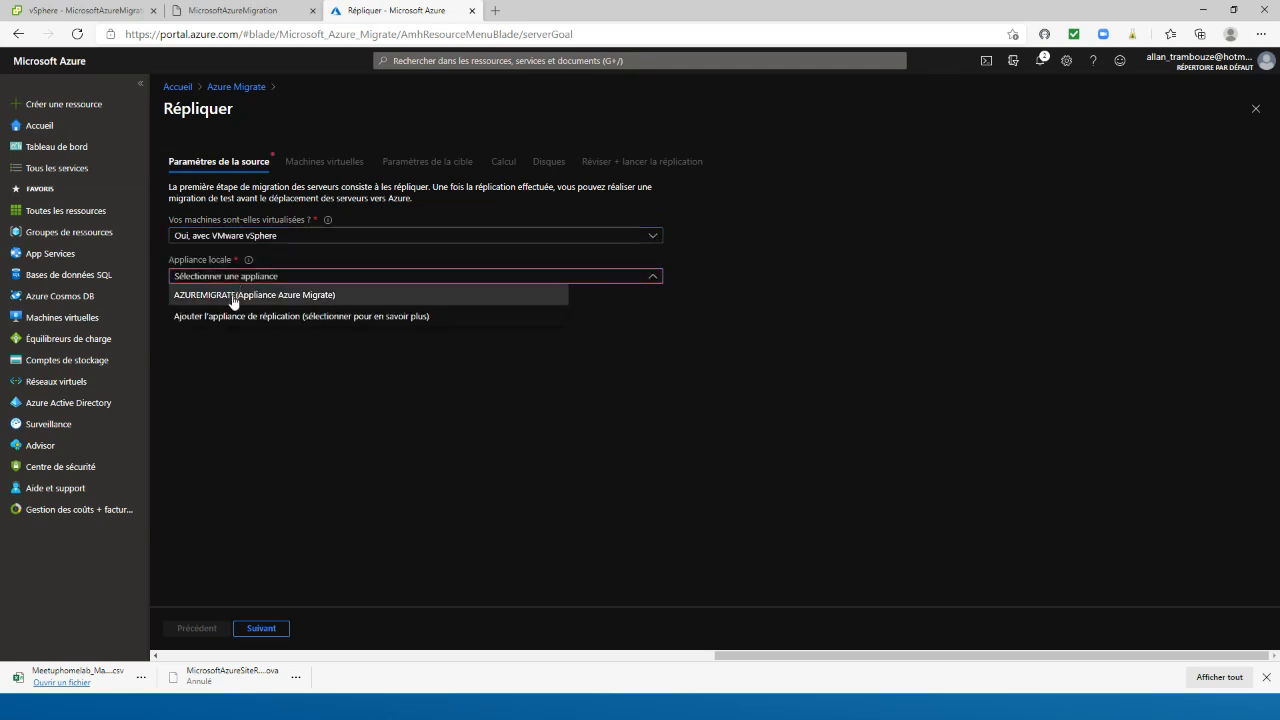
pyautogui.click(232, 296)
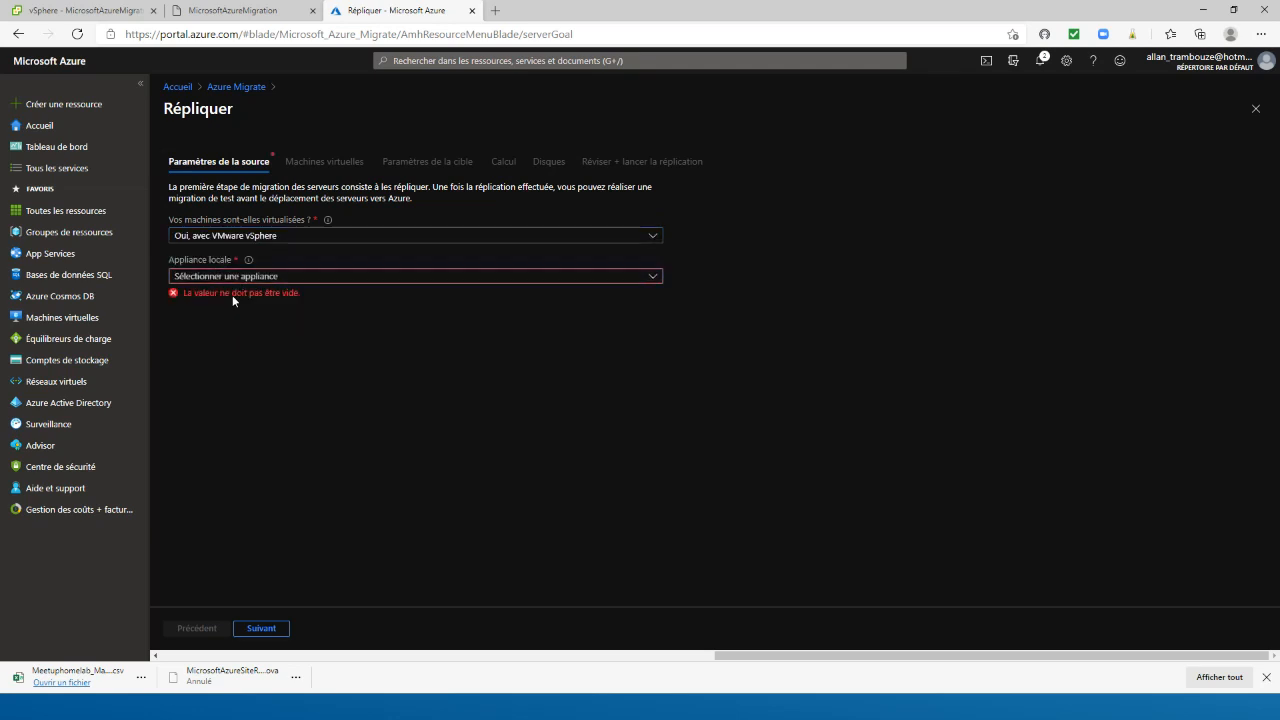
pyautogui.click(266, 630)
pyautogui.click(214, 226)
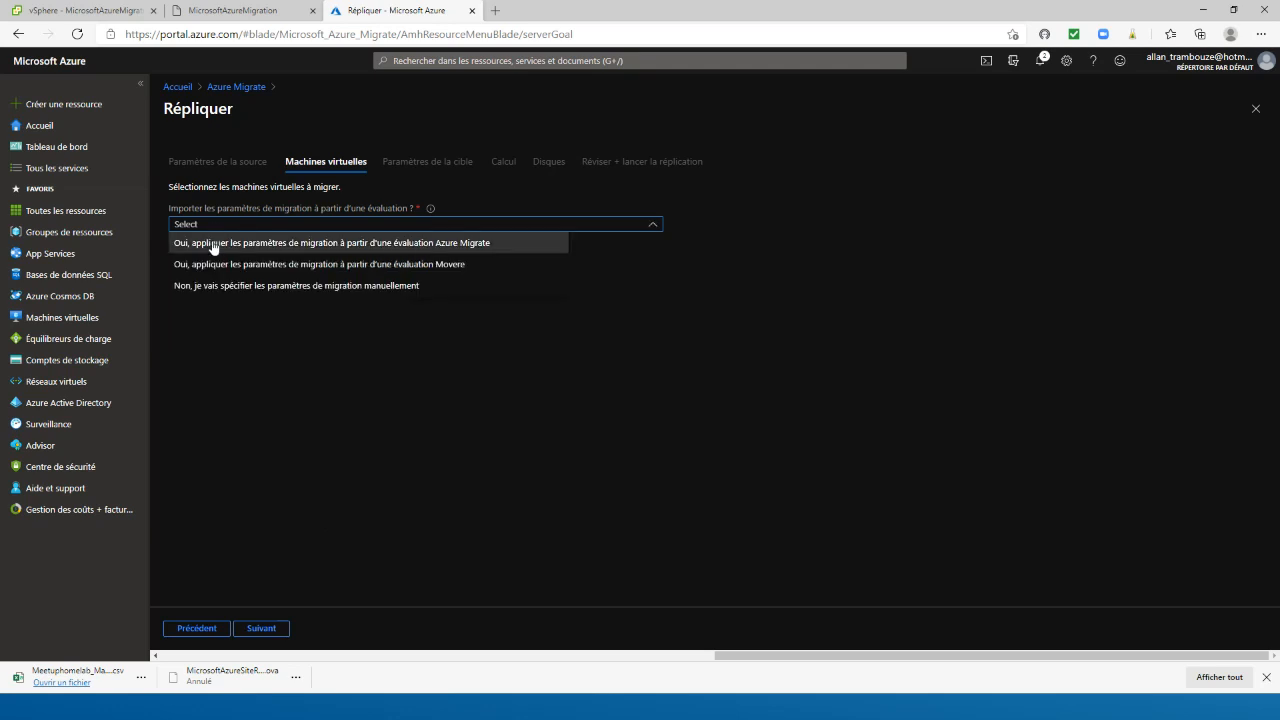
pyautogui.click(212, 250)
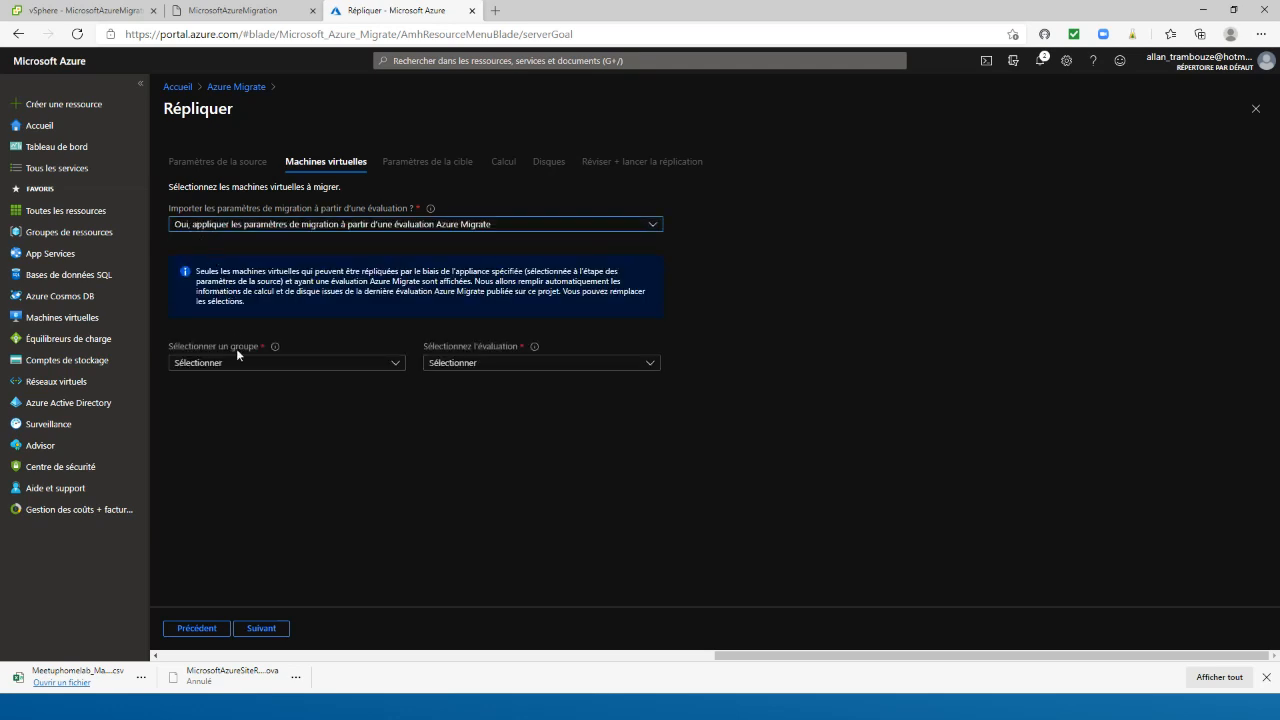
# Try the active directory computers, evaluation serveur physique and simation export veeam server groups, choosing the last group's assessment of the same name
pyautogui.click(240, 364)
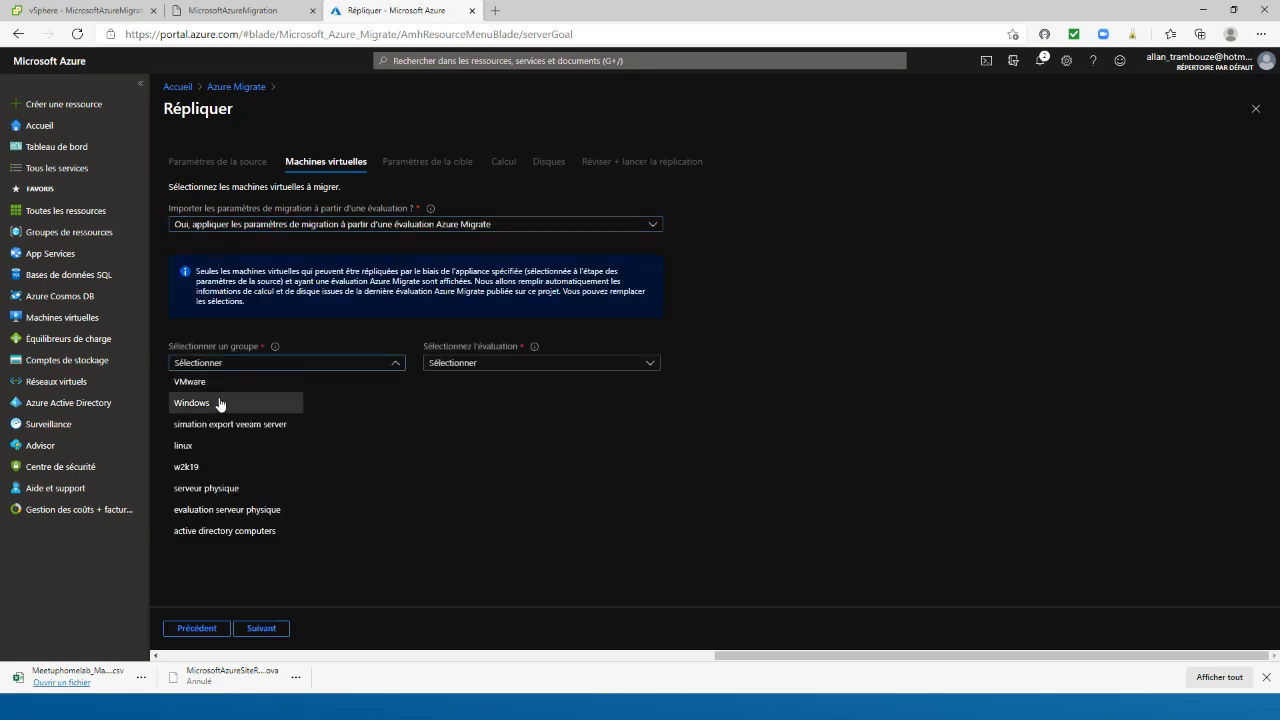
pyautogui.click(240, 531)
pyautogui.click(490, 363)
pyautogui.click(326, 364)
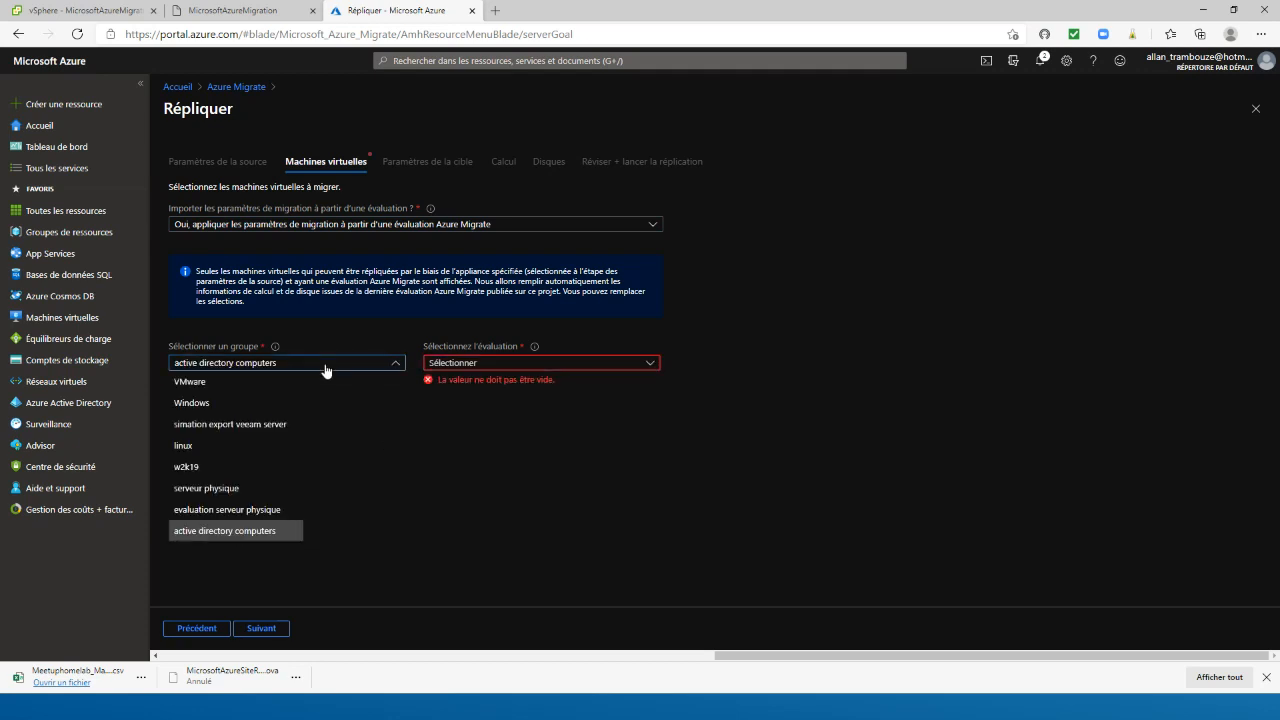
pyautogui.click(250, 509)
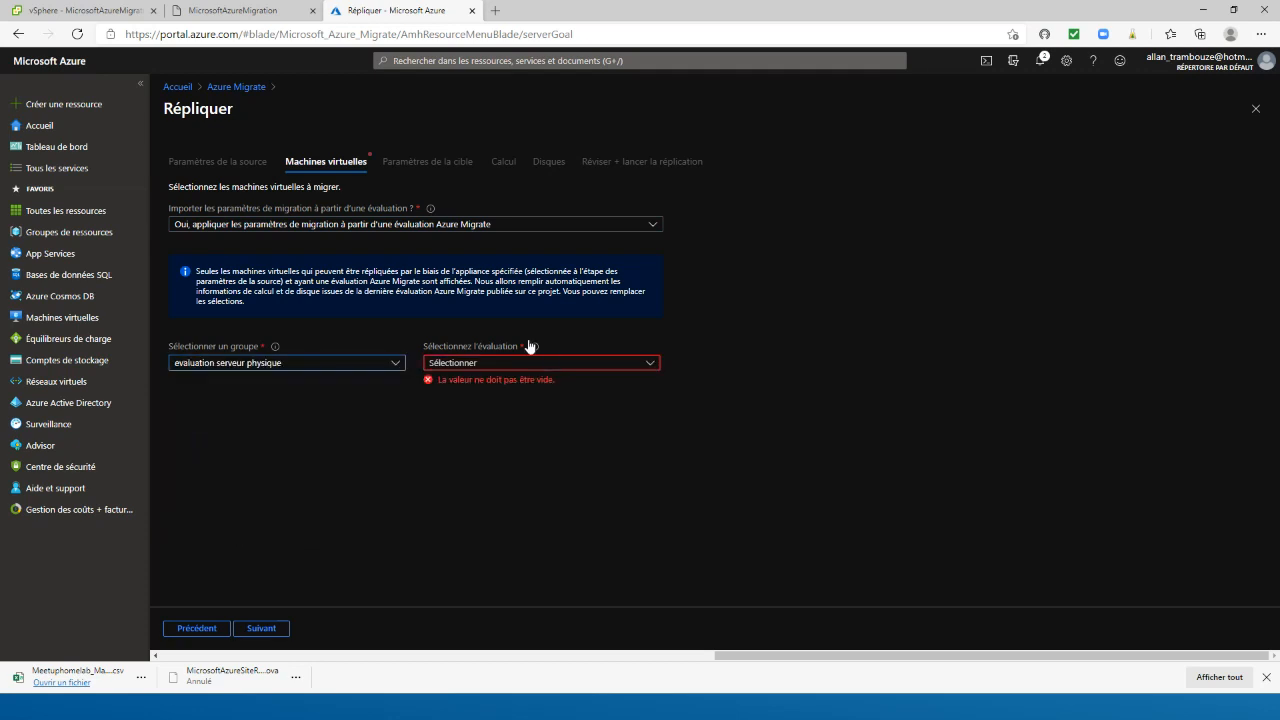
pyautogui.click(237, 364)
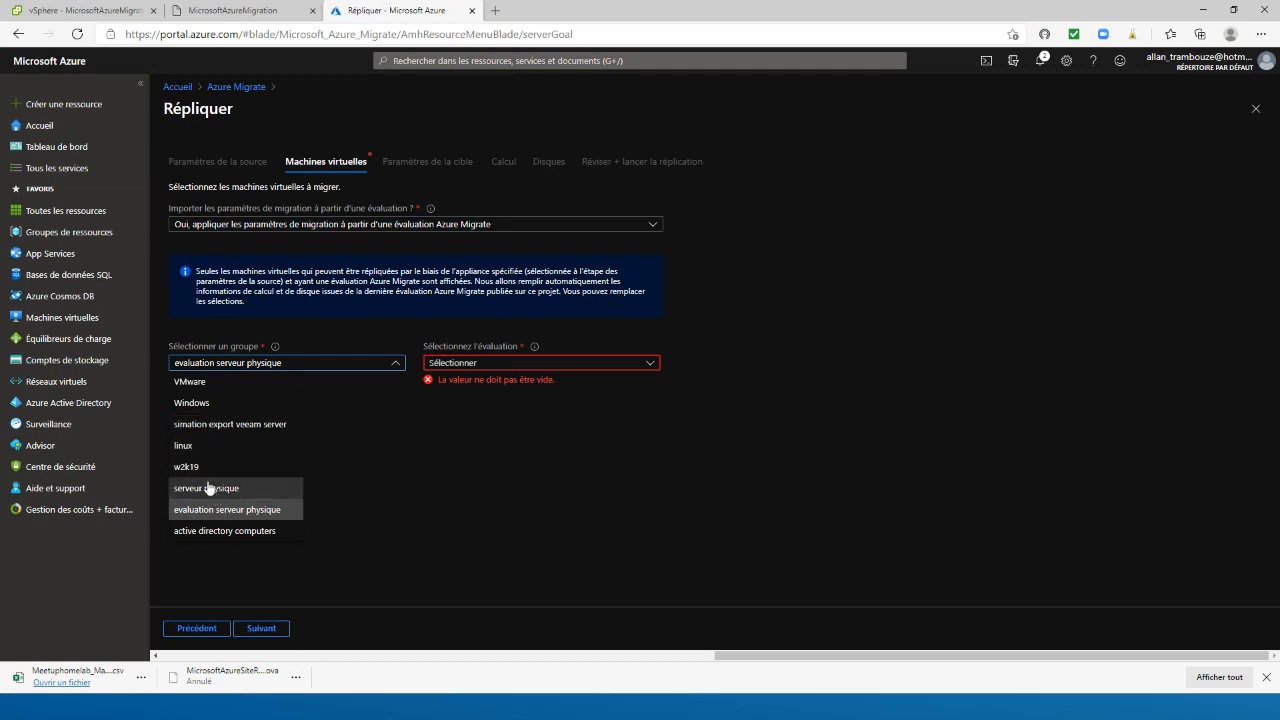
pyautogui.click(203, 425)
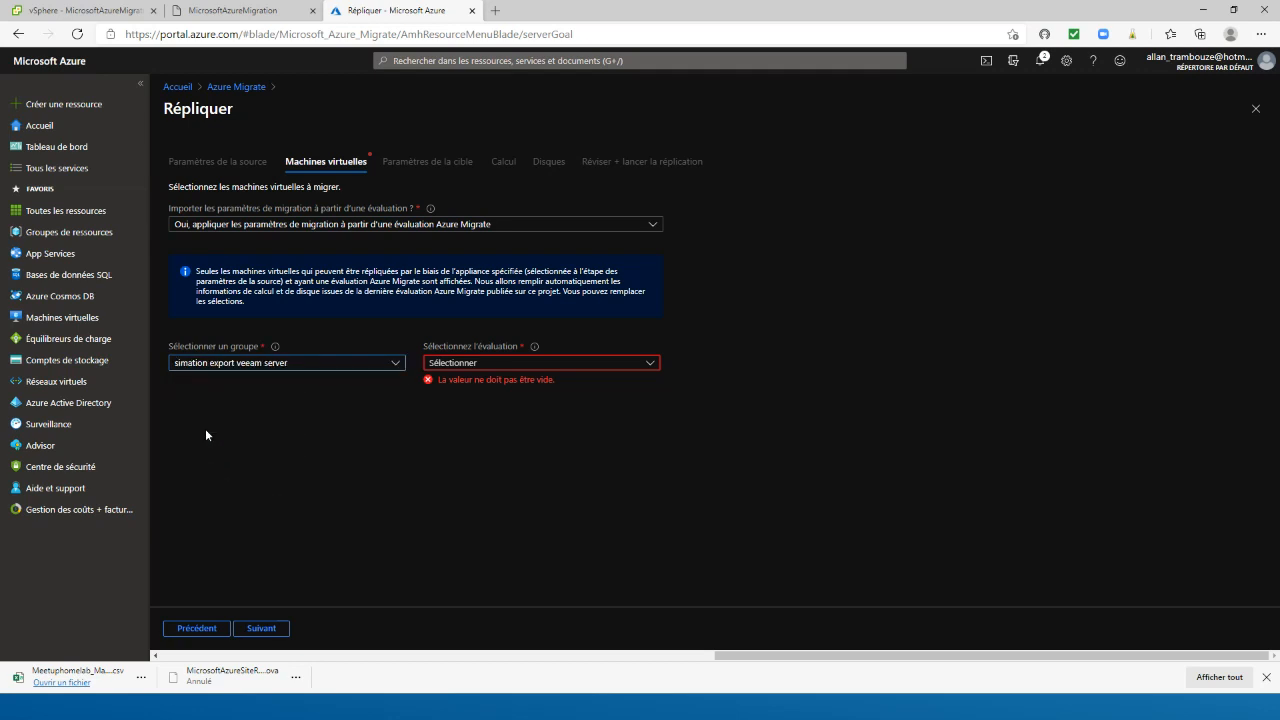
pyautogui.click(509, 361)
pyautogui.click(490, 379)
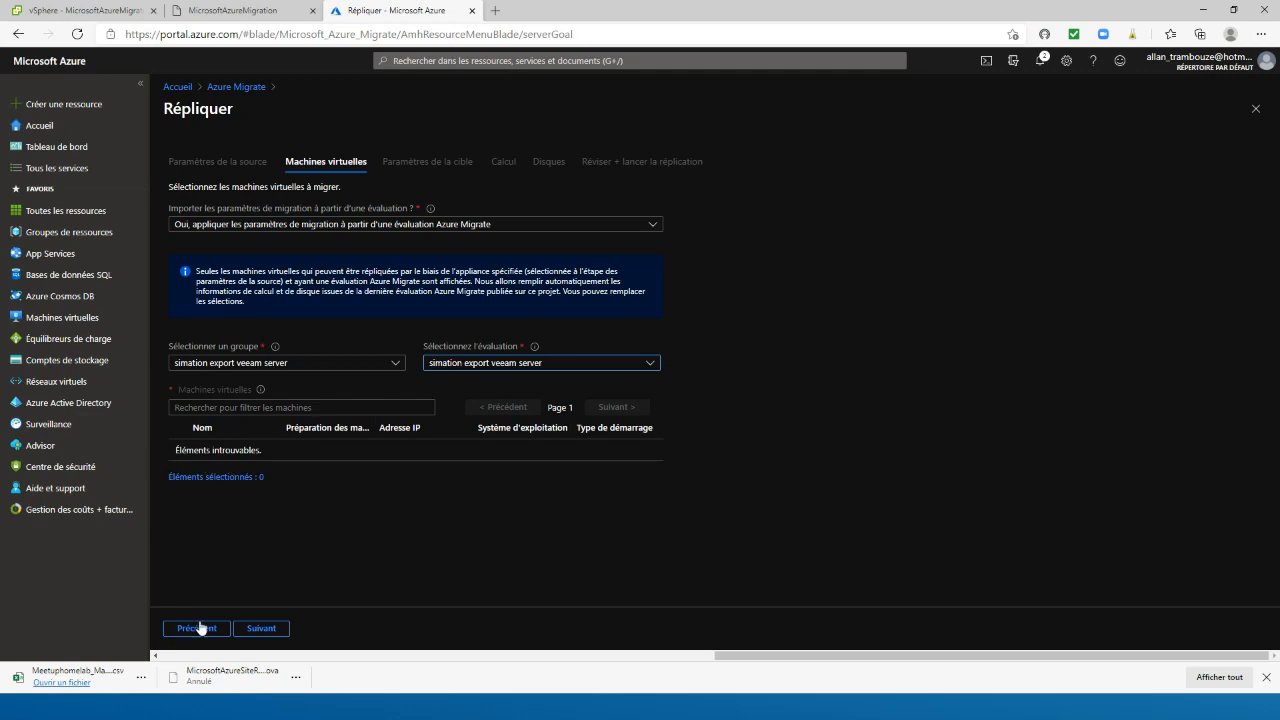
# Try the linux group and look for an assessment to apply to it
pyautogui.click(279, 363)
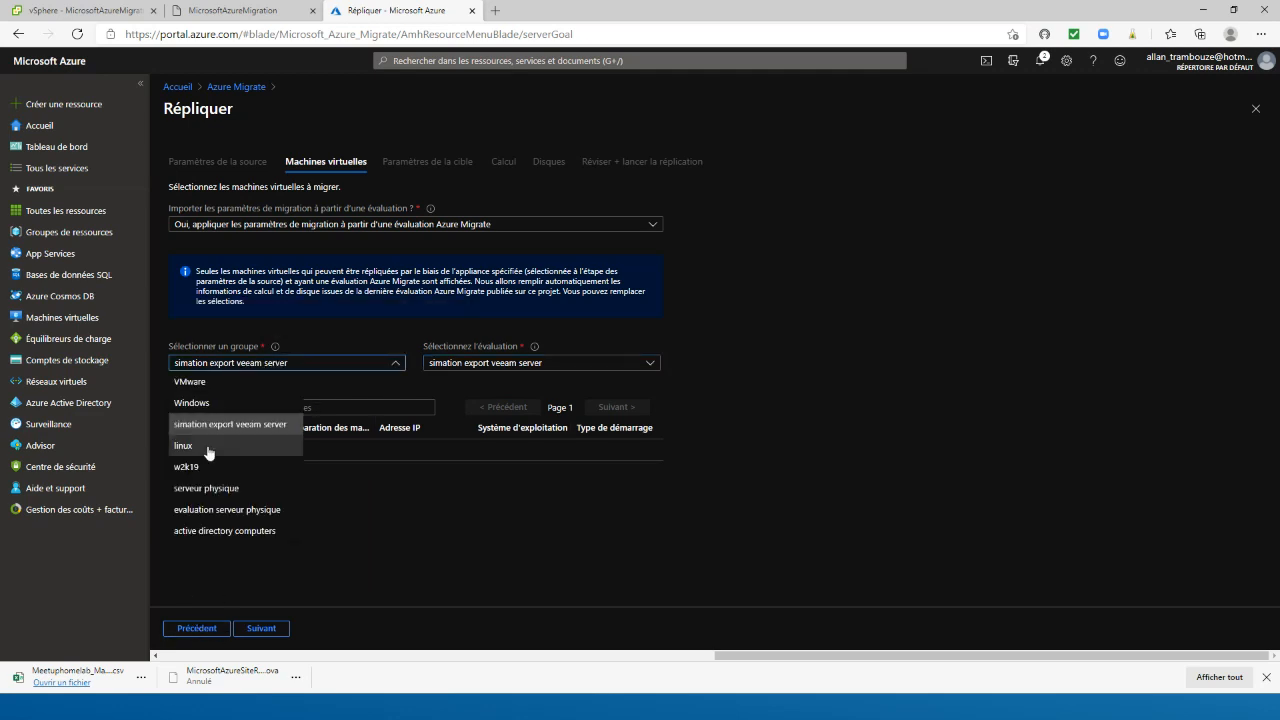
pyautogui.click(200, 450)
pyautogui.click(486, 363)
pyautogui.click(397, 363)
pyautogui.click(401, 365)
# Choose the w2k19 group with the all windows server assessment, select the w2019-horizon machine, and continue to the target settings
pyautogui.click(401, 365)
pyautogui.click(222, 462)
pyautogui.click(460, 366)
pyautogui.click(456, 381)
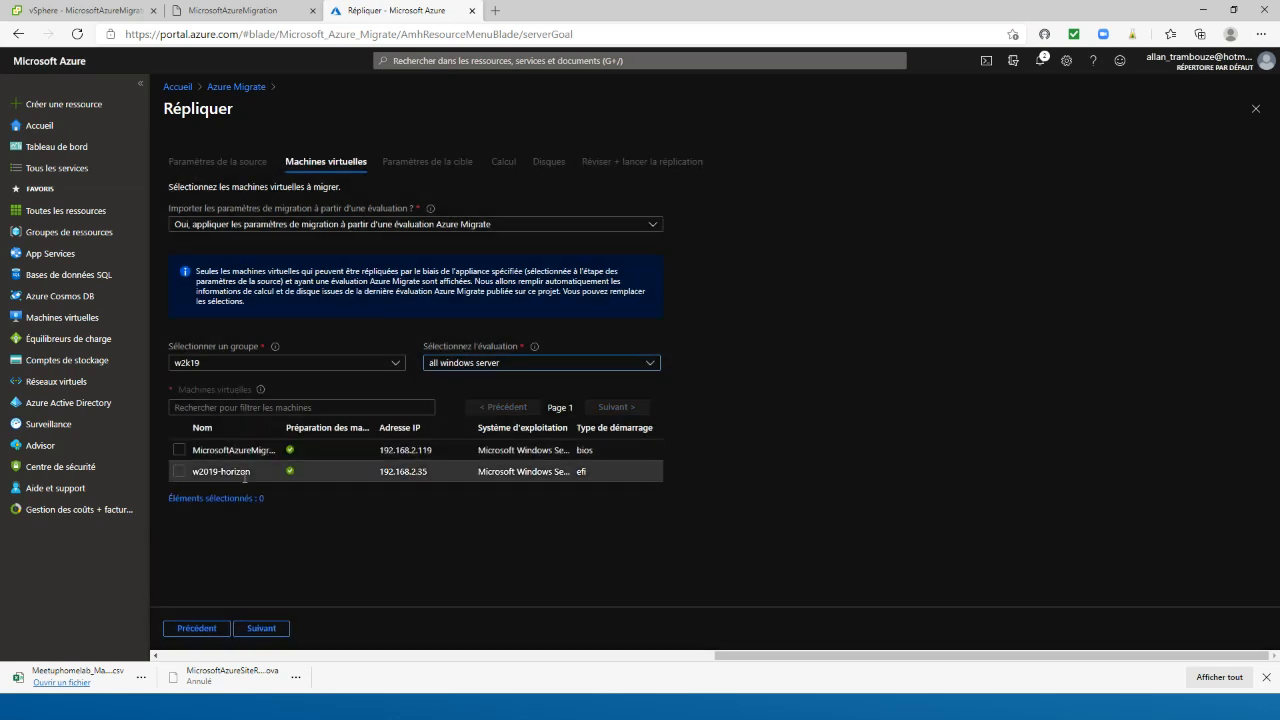
pyautogui.click(180, 472)
pyautogui.click(261, 630)
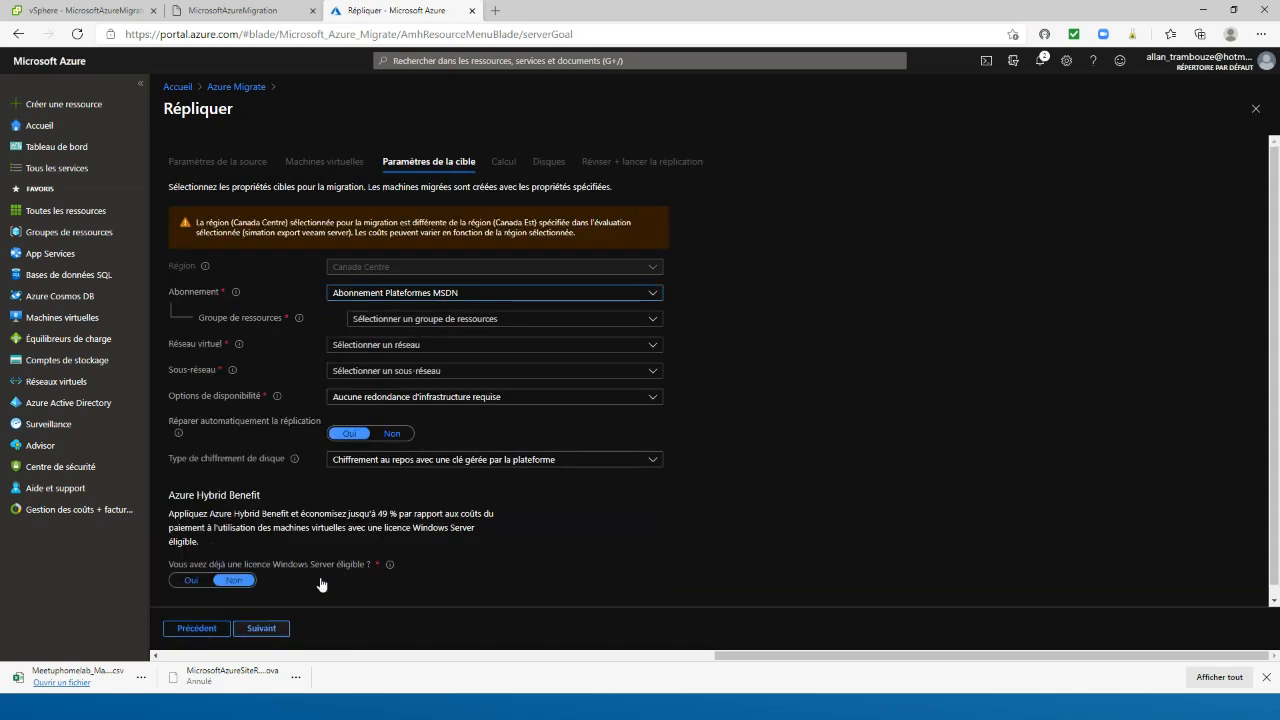
# Set the migration target to the Meetup resource group, the Meetup-vnet virtual network and the default subnet
pyautogui.click(389, 320)
pyautogui.click(375, 366)
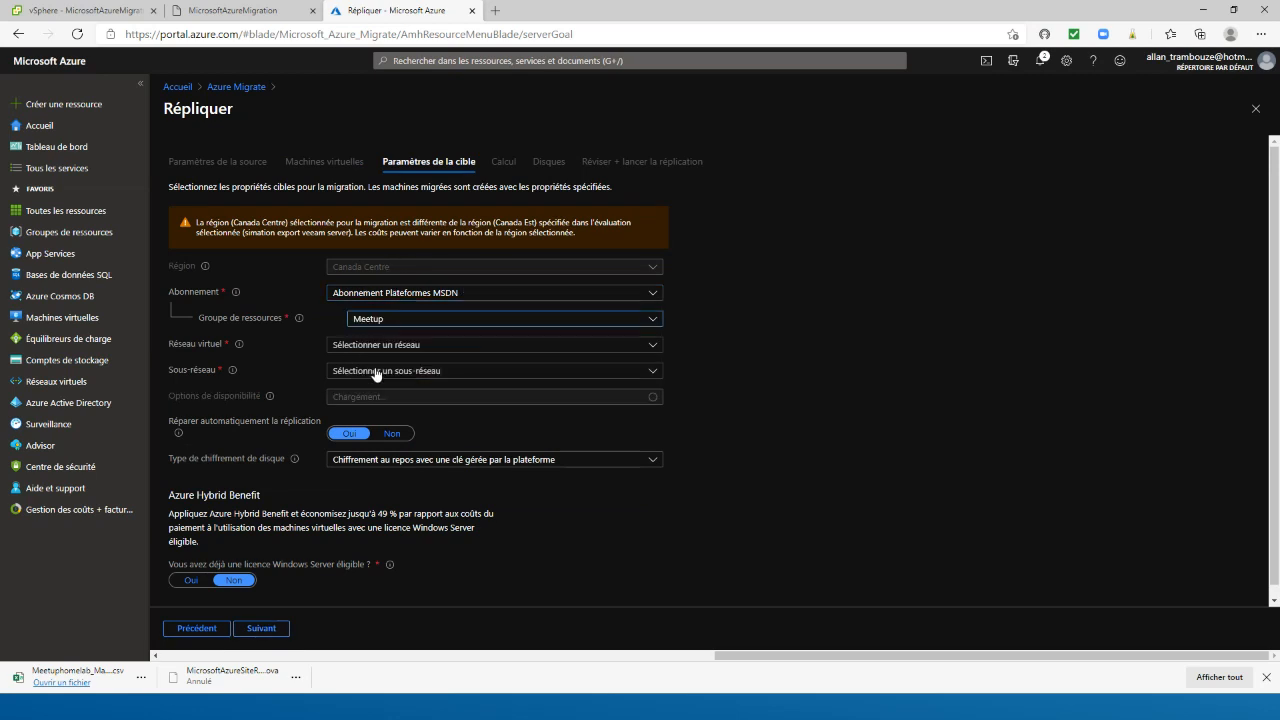
pyautogui.click(366, 345)
pyautogui.click(364, 391)
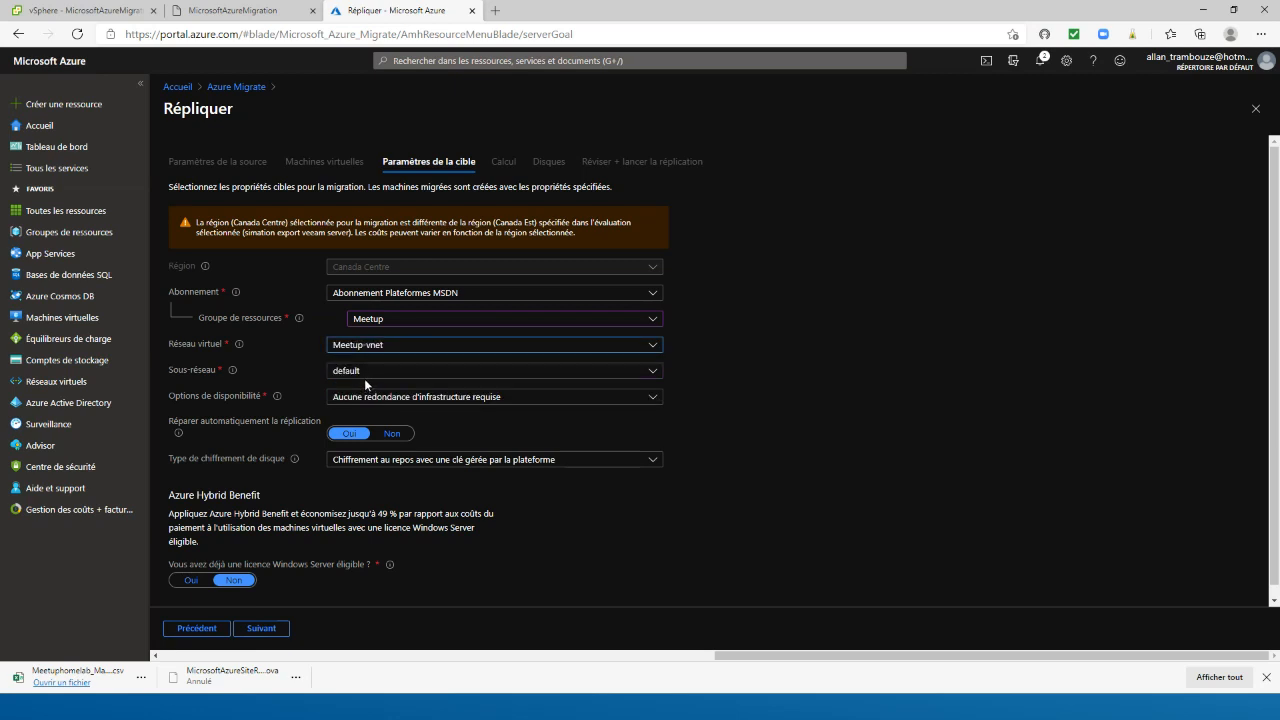
pyautogui.click(366, 376)
pyautogui.click(366, 417)
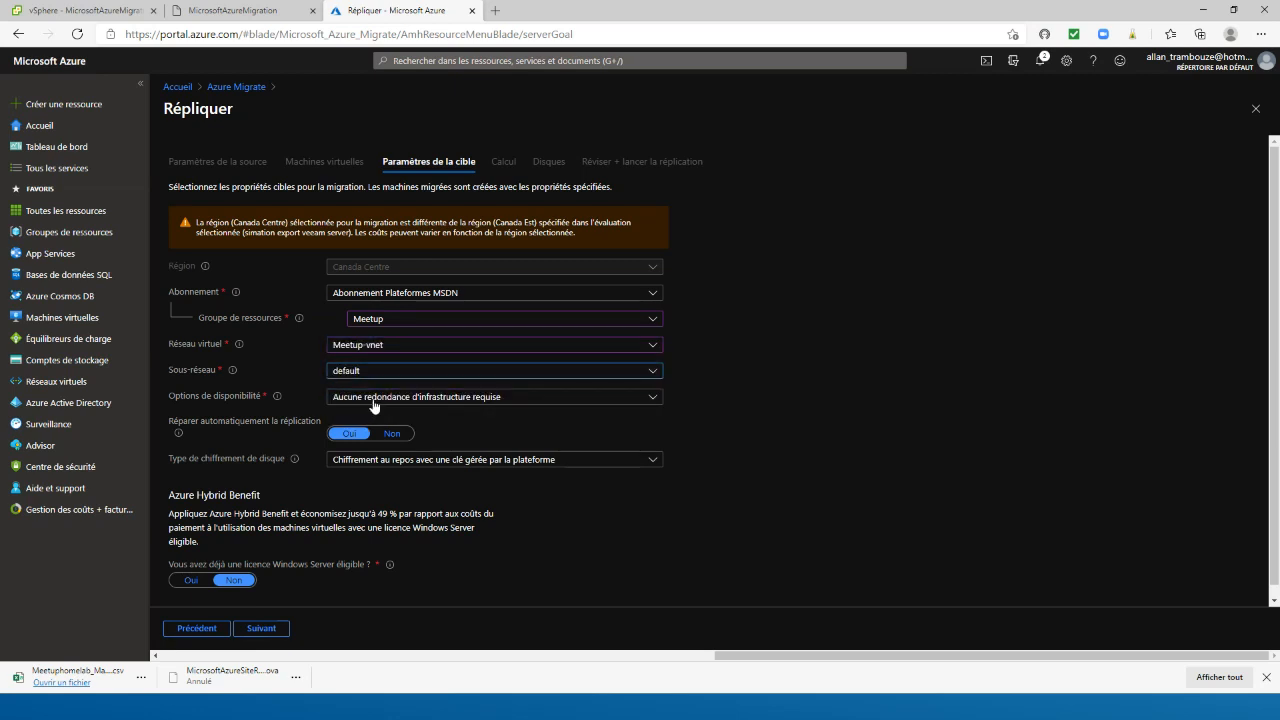
# Keep no infrastructure redundancy and encryption at rest with a platform-managed key, and continue to the compute settings
pyautogui.click(371, 401)
pyautogui.click(376, 416)
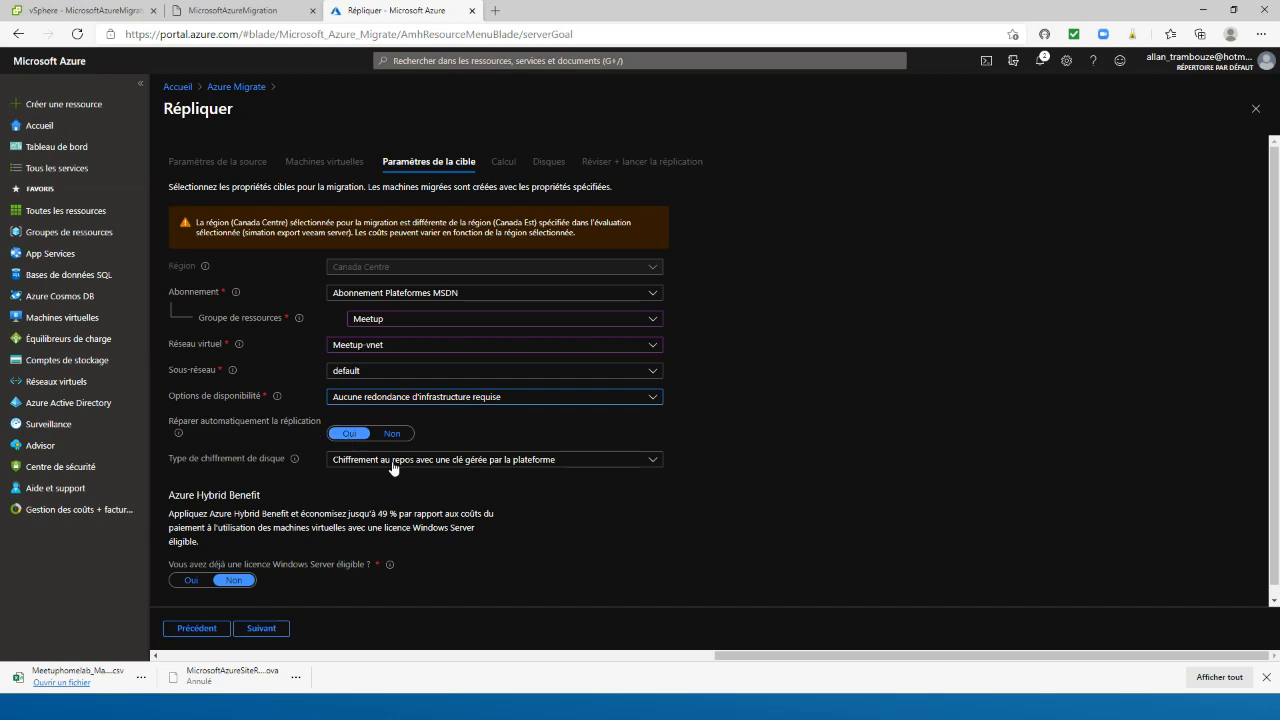
pyautogui.click(505, 468)
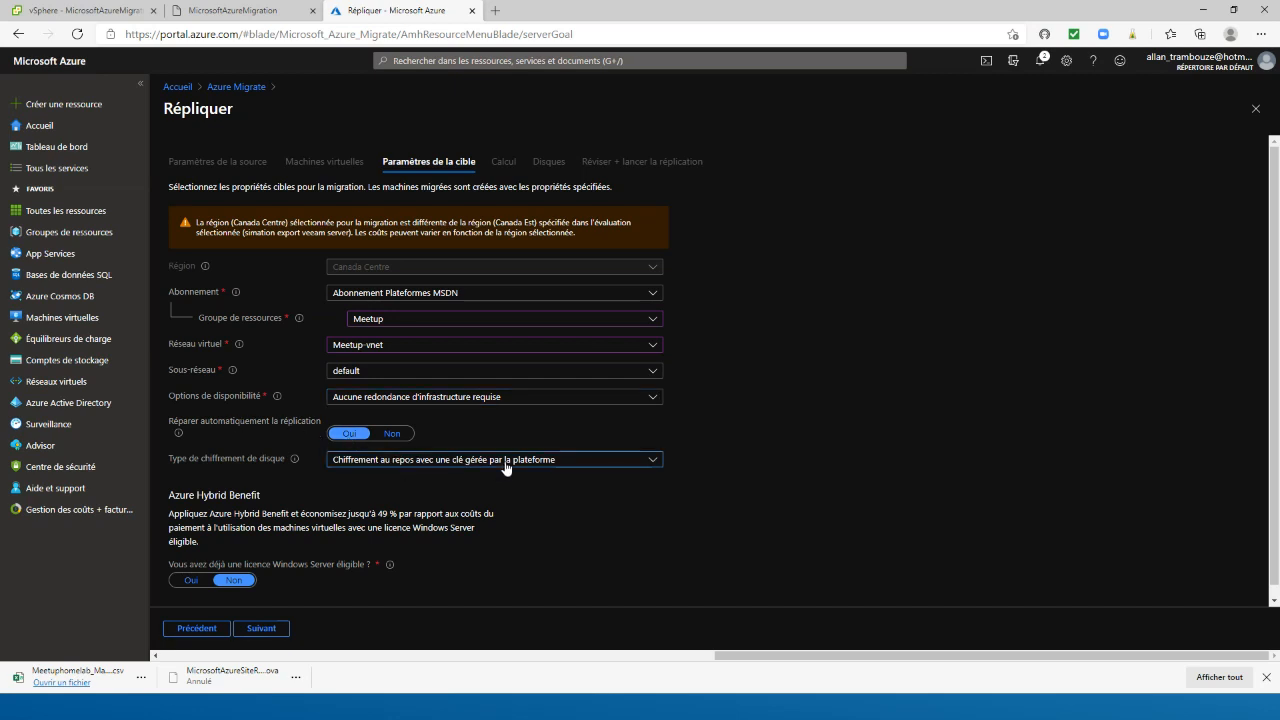
pyautogui.click(505, 472)
pyautogui.click(264, 629)
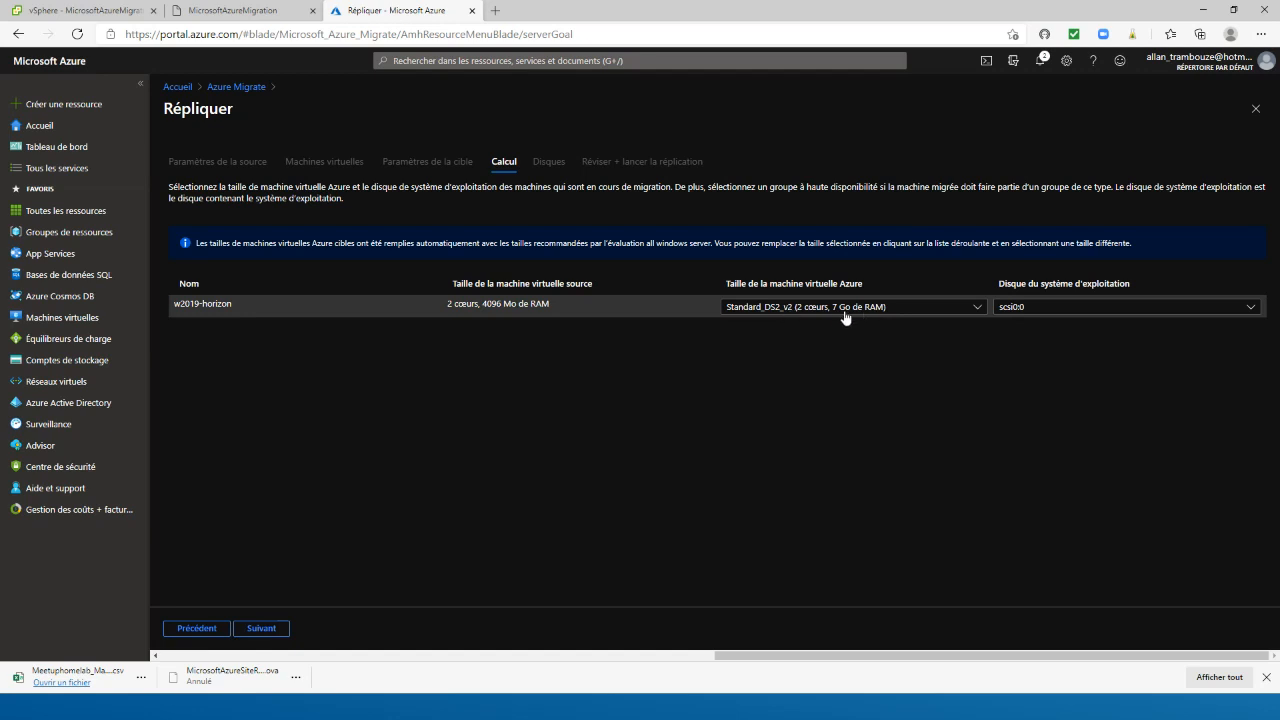
# Keep the Standard_DS2_v2 size and the scsi0:0 operating system disk for w2019-horizon, and continue to the disk settings
pyautogui.click(826, 309)
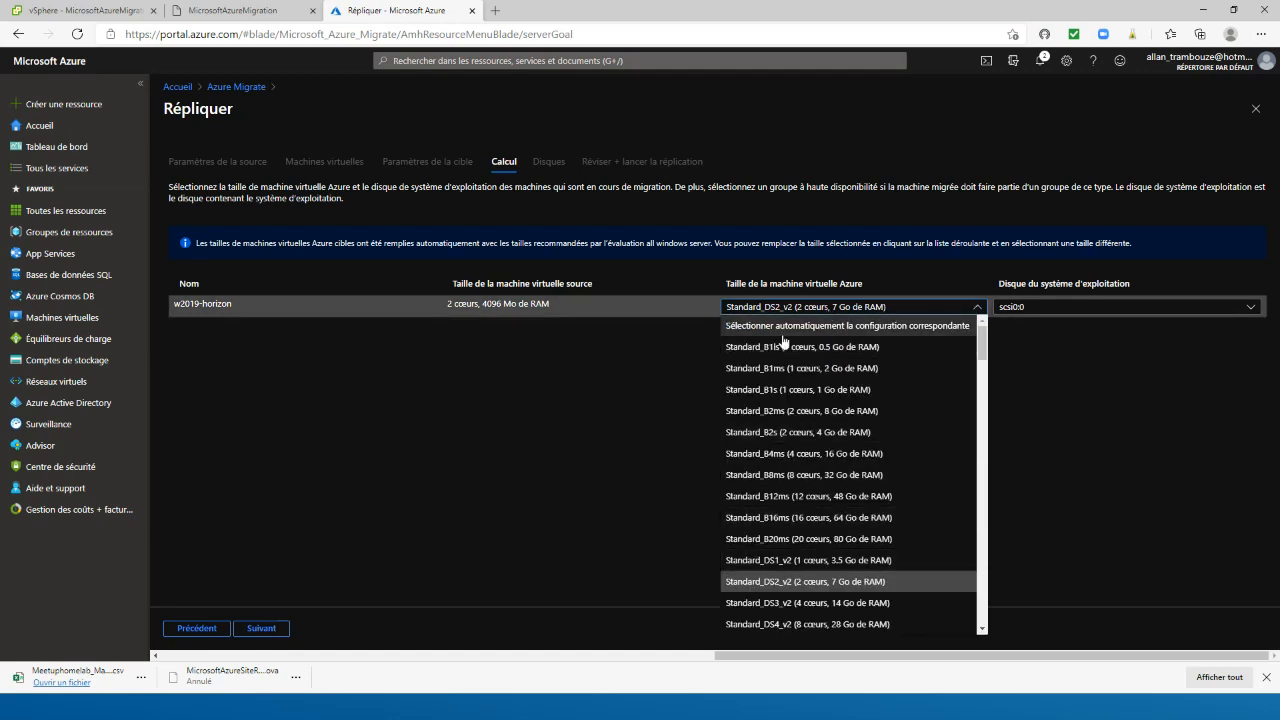
pyautogui.click(1094, 310)
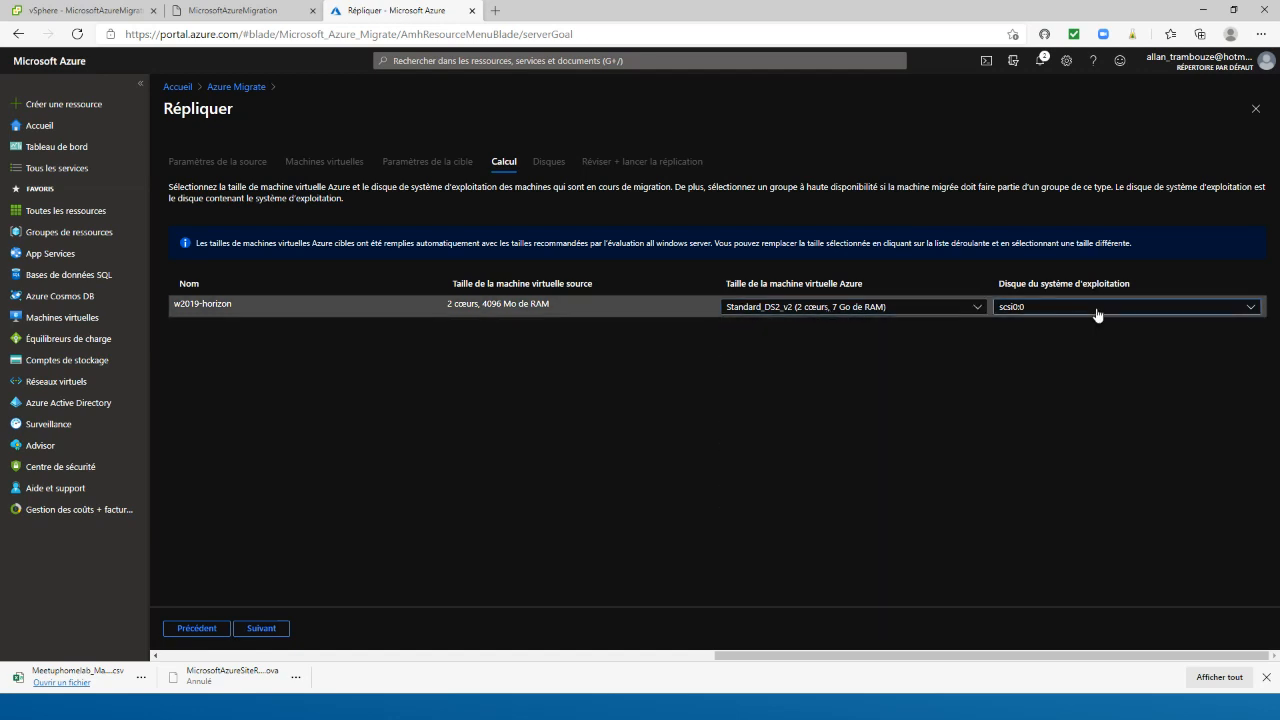
pyautogui.click(1094, 310)
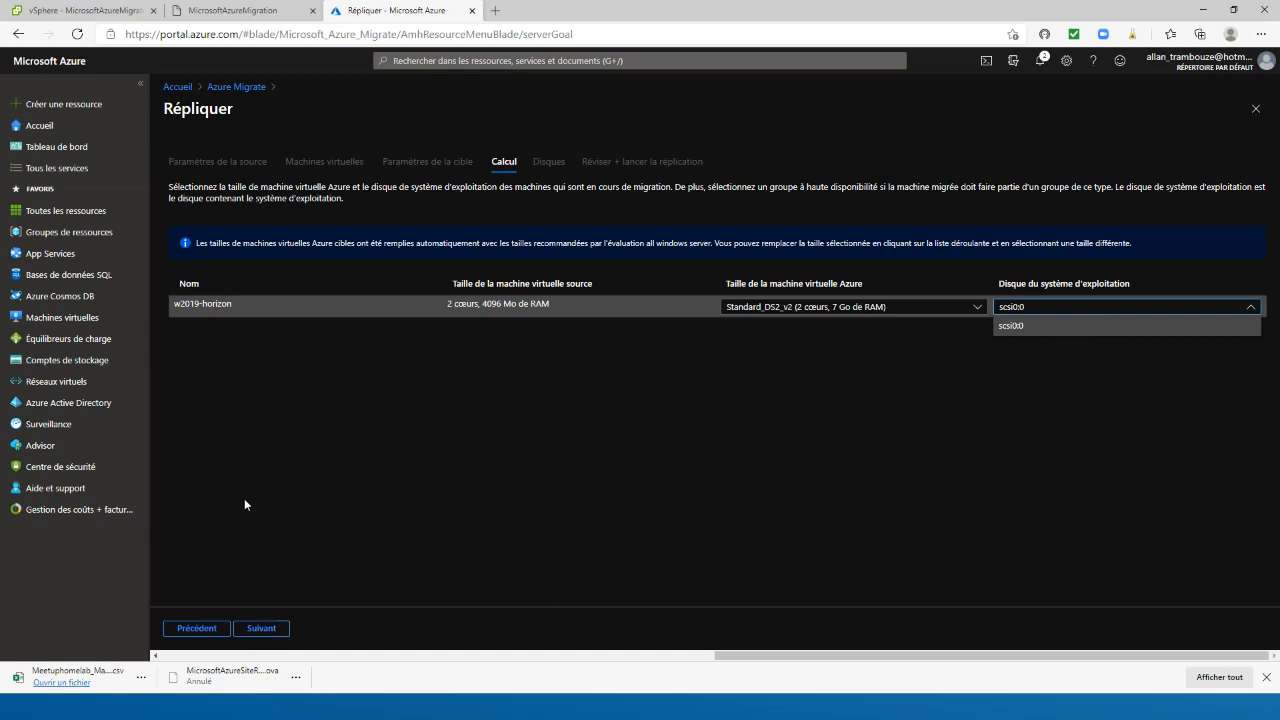
pyautogui.click(261, 628)
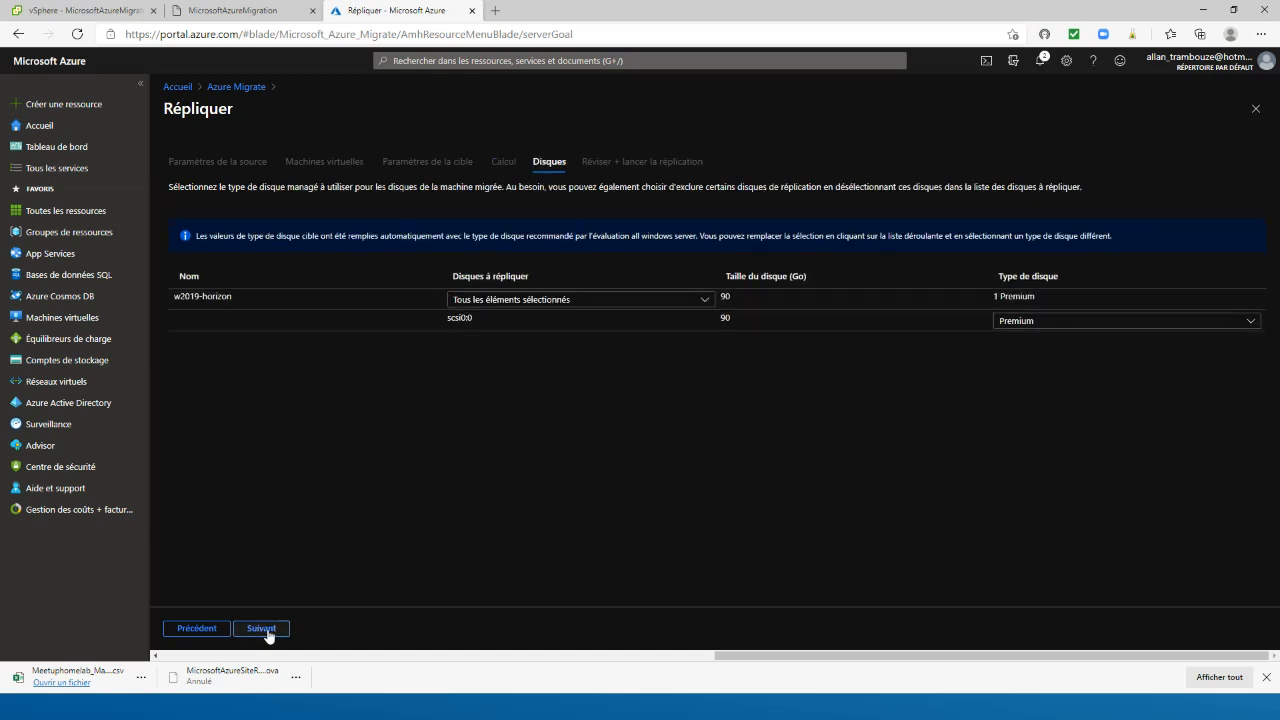
# Keep the Premium disk type for the scsi0:0 disk of w2019-horizon and continue to the replication review
pyautogui.click(1034, 324)
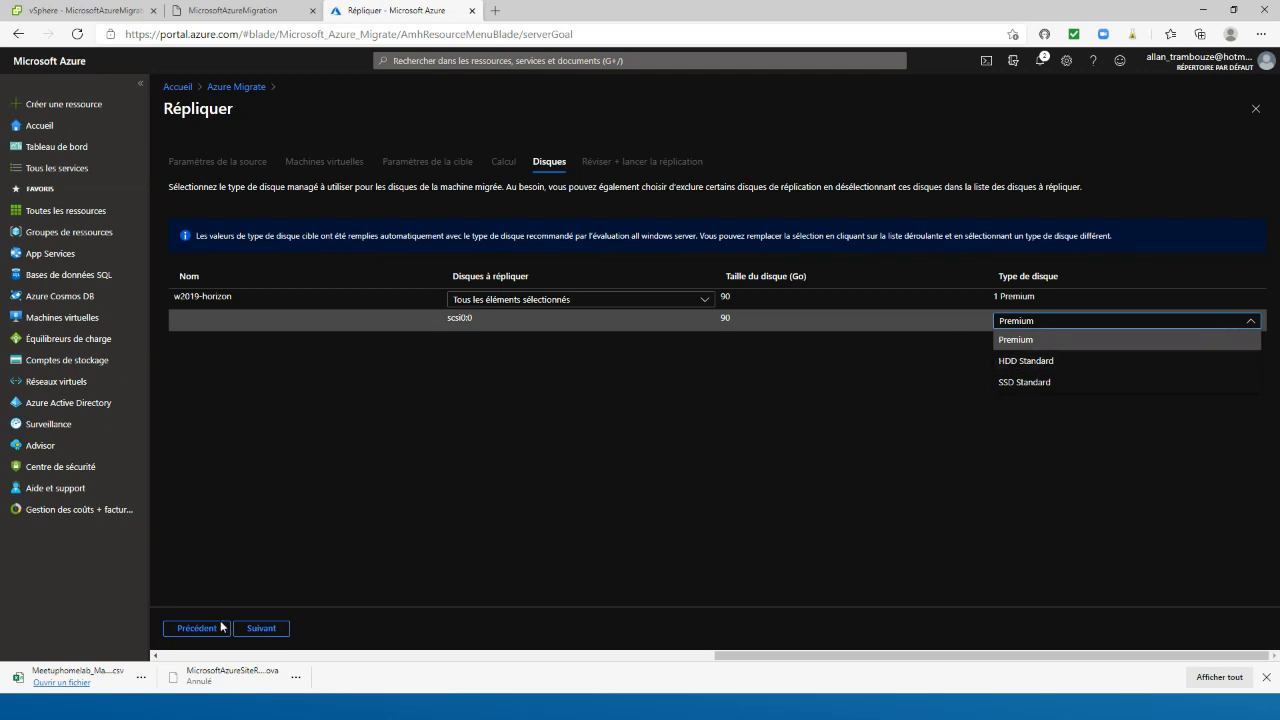
pyautogui.click(274, 646)
pyautogui.click(263, 630)
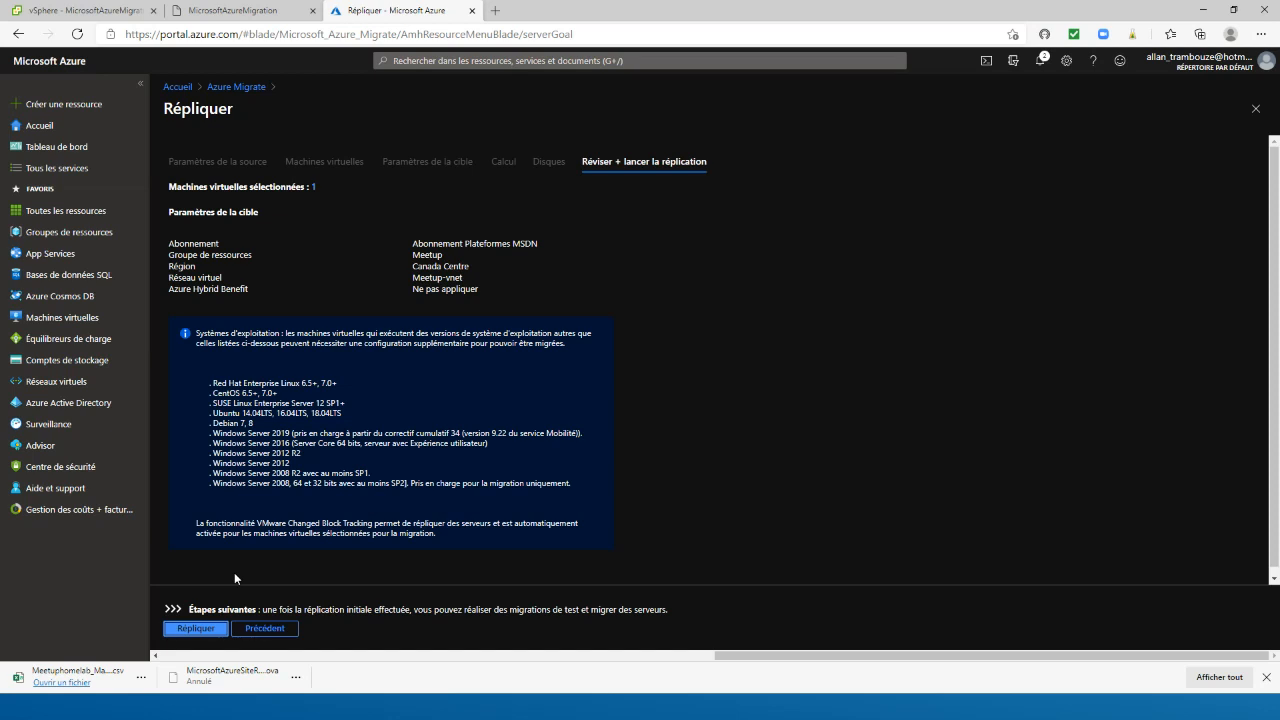
# Leave the replication setup without starting it and look through Azure Migrate's database, VDI, web application and Data Box migration goals
pyautogui.click(236, 87)
pyautogui.scroll(-3, 557, 471)
pyautogui.click(181, 247)
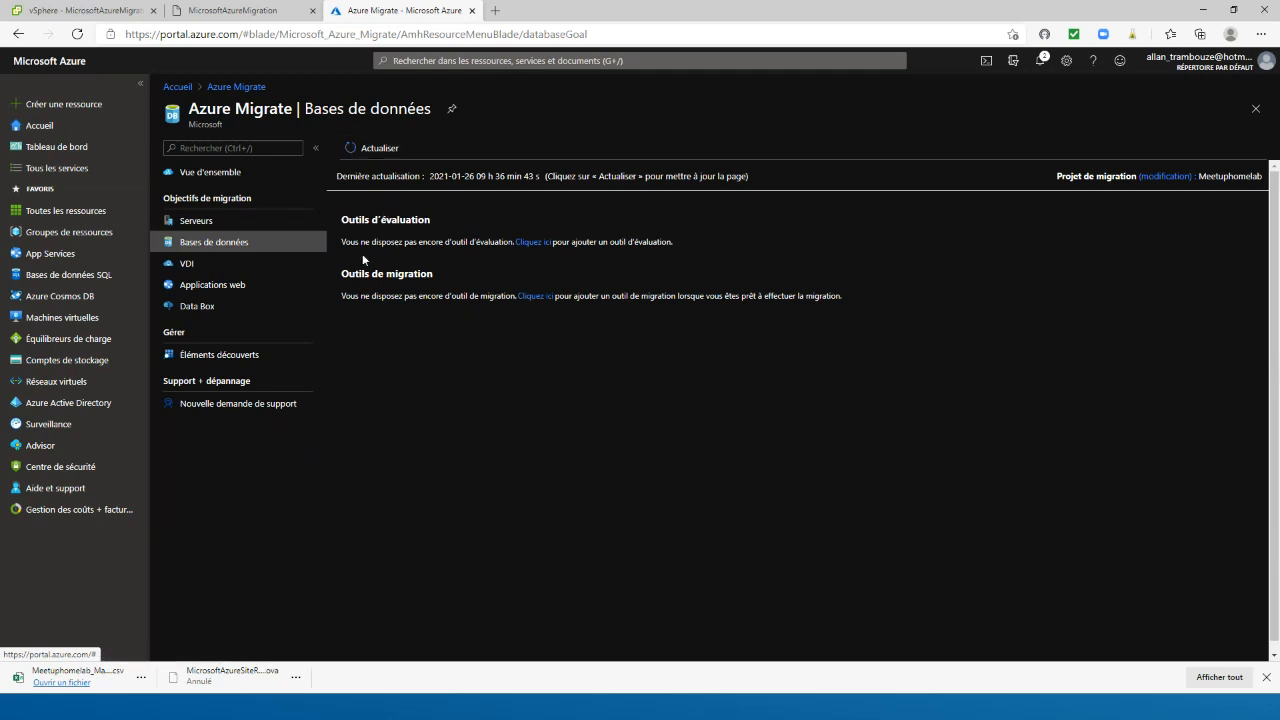
pyautogui.click(180, 265)
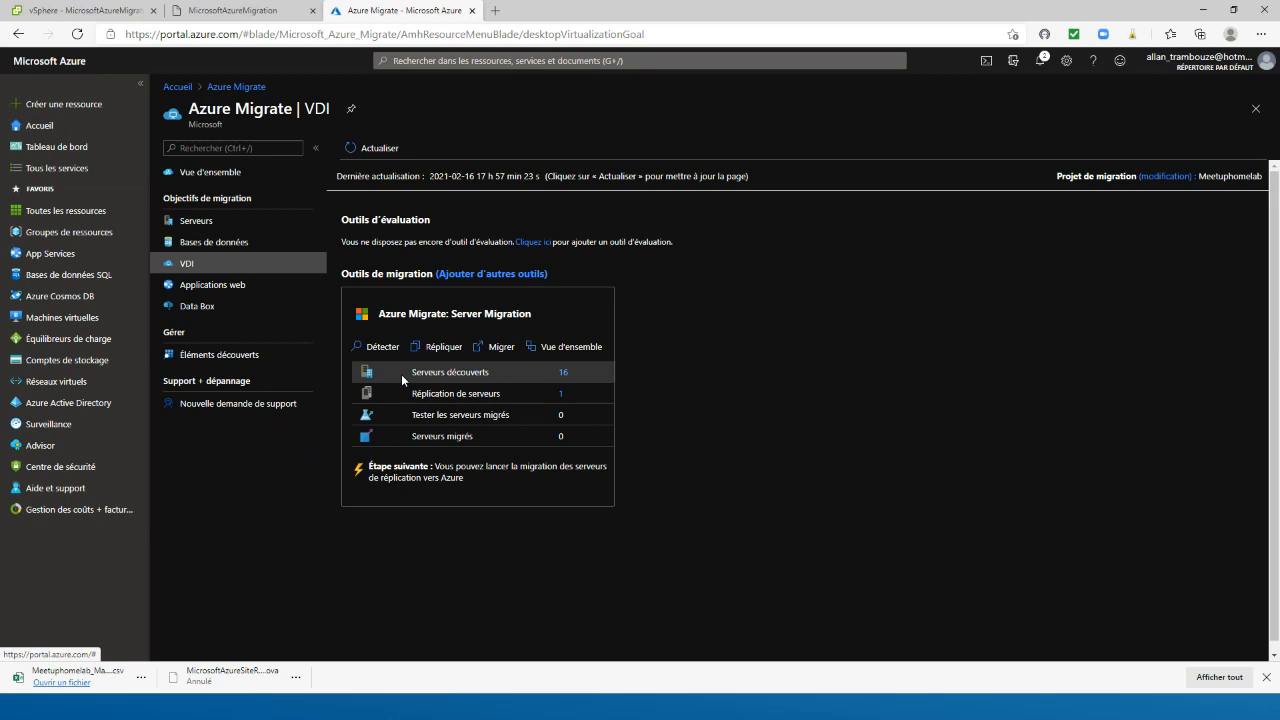
pyautogui.click(227, 287)
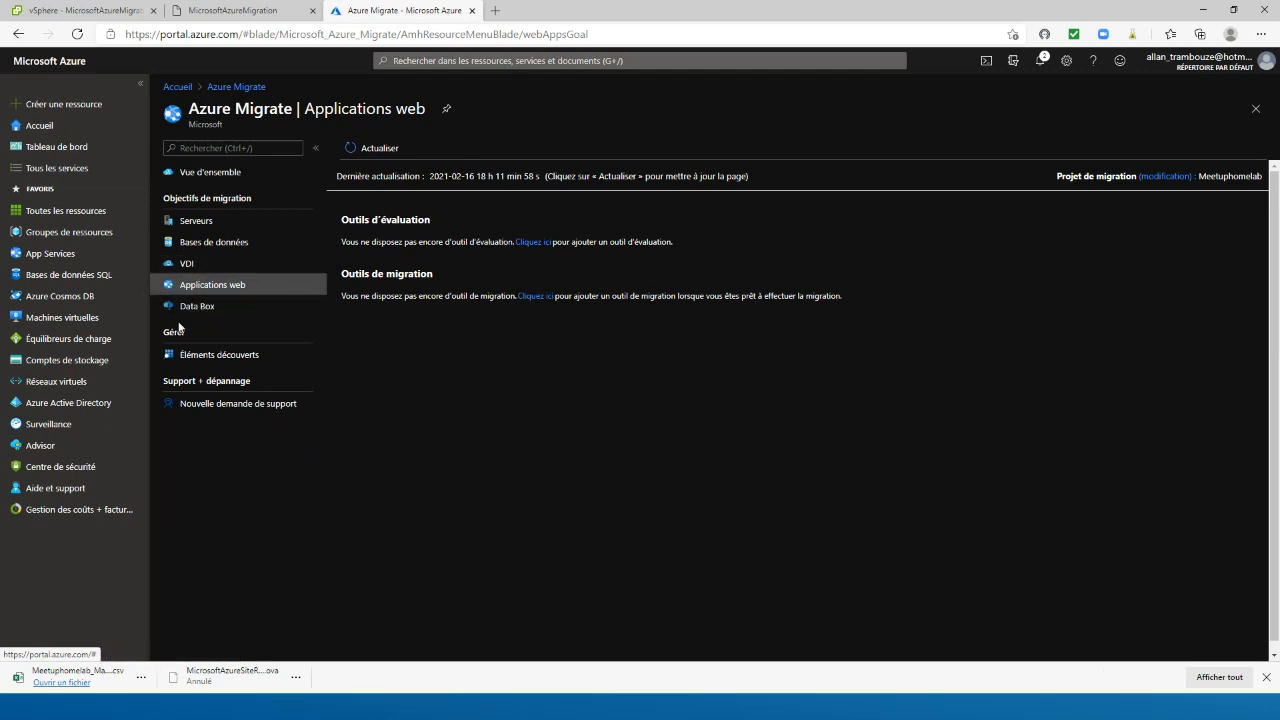
pyautogui.click(178, 308)
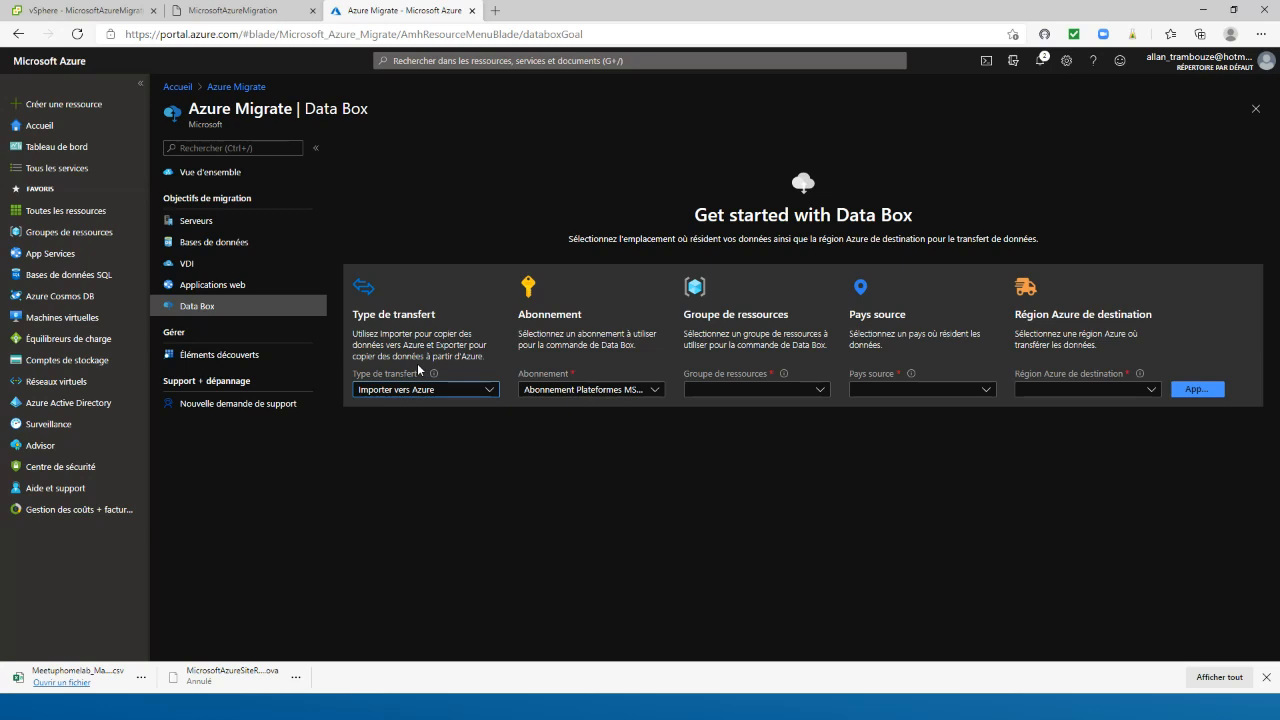
pyautogui.click(298, 243)
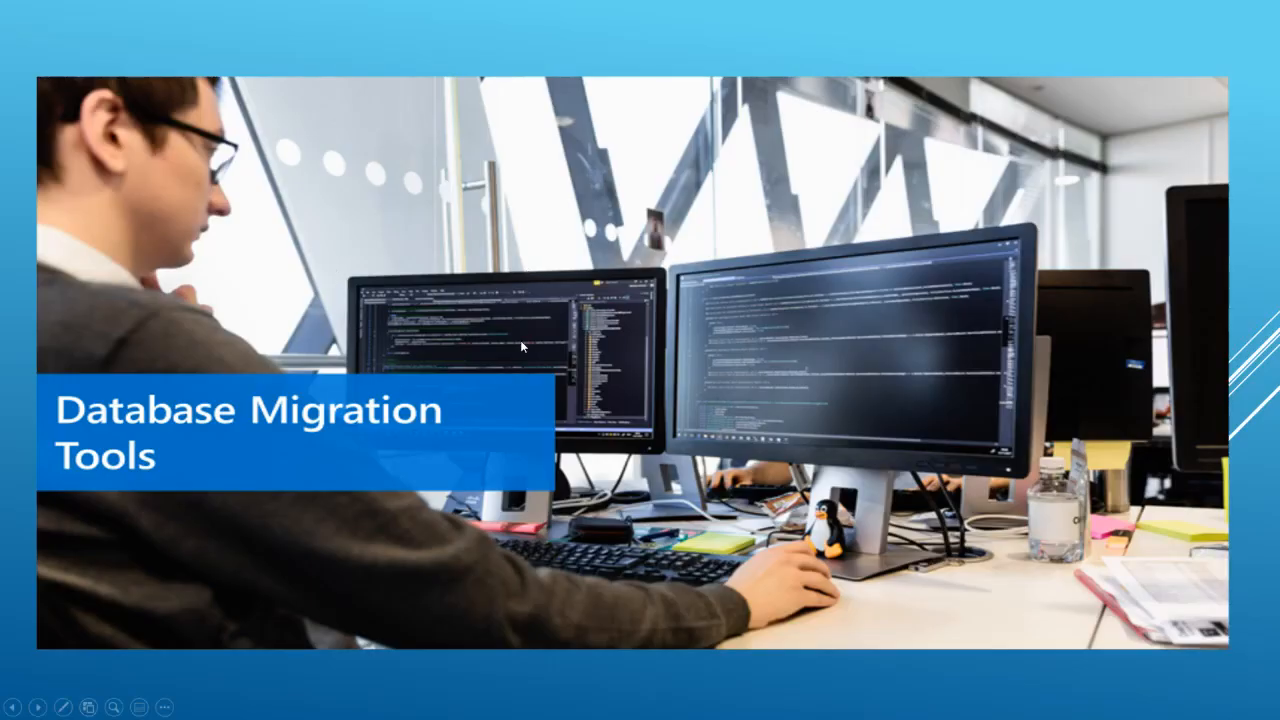
pyautogui.click(521, 346)
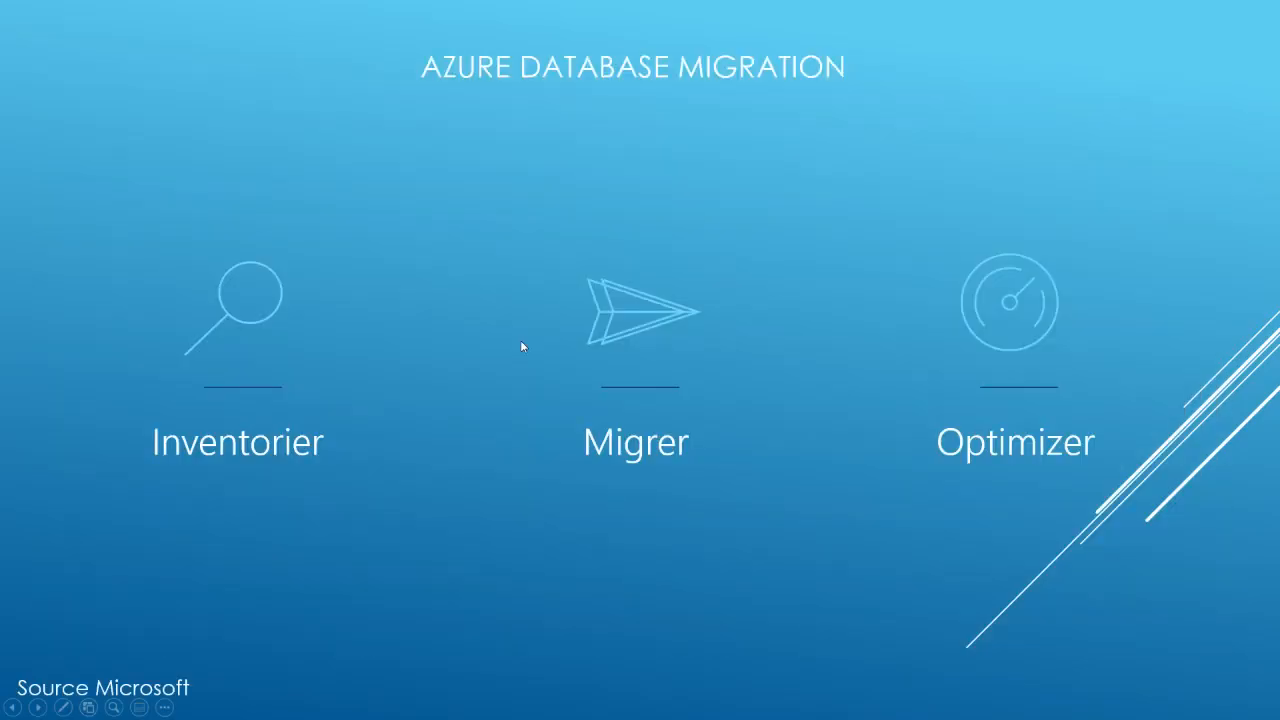
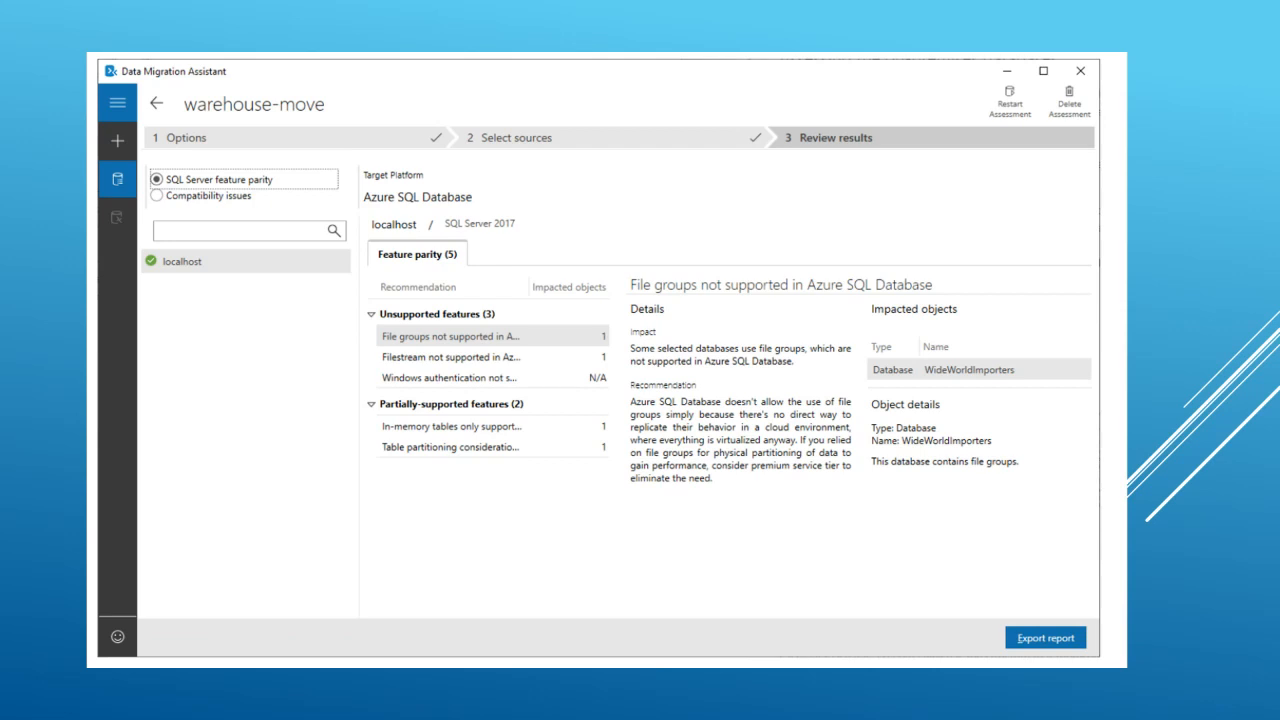
pyautogui.press('Right')
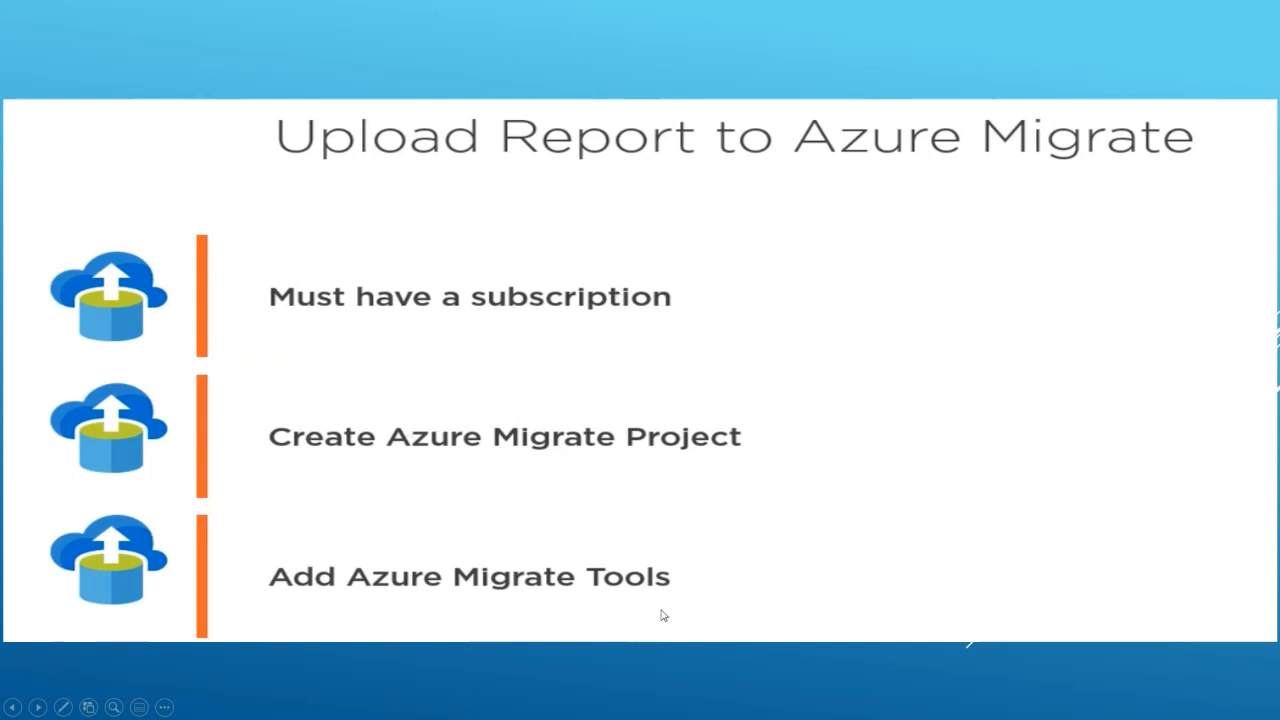
pyautogui.click(470, 574)
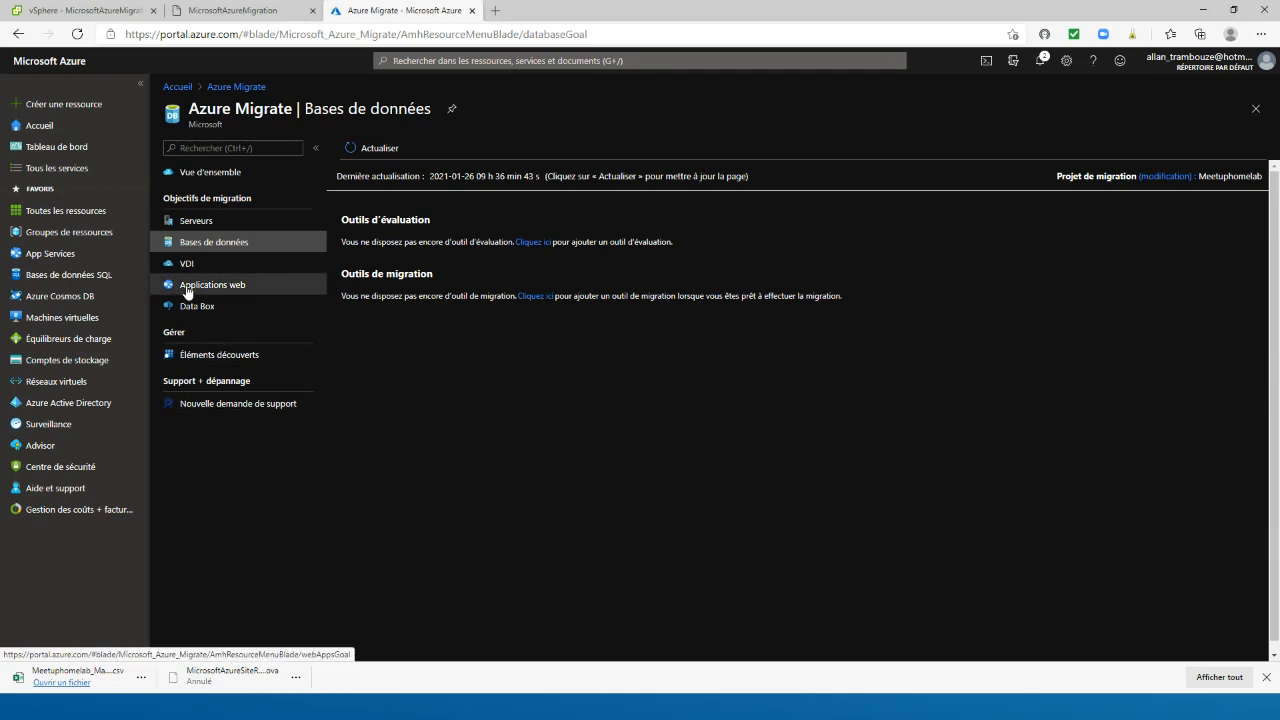
# Return to the Servers migration goal in Azure Migrate and look over its assessment and migration tools
pyautogui.click(205, 221)
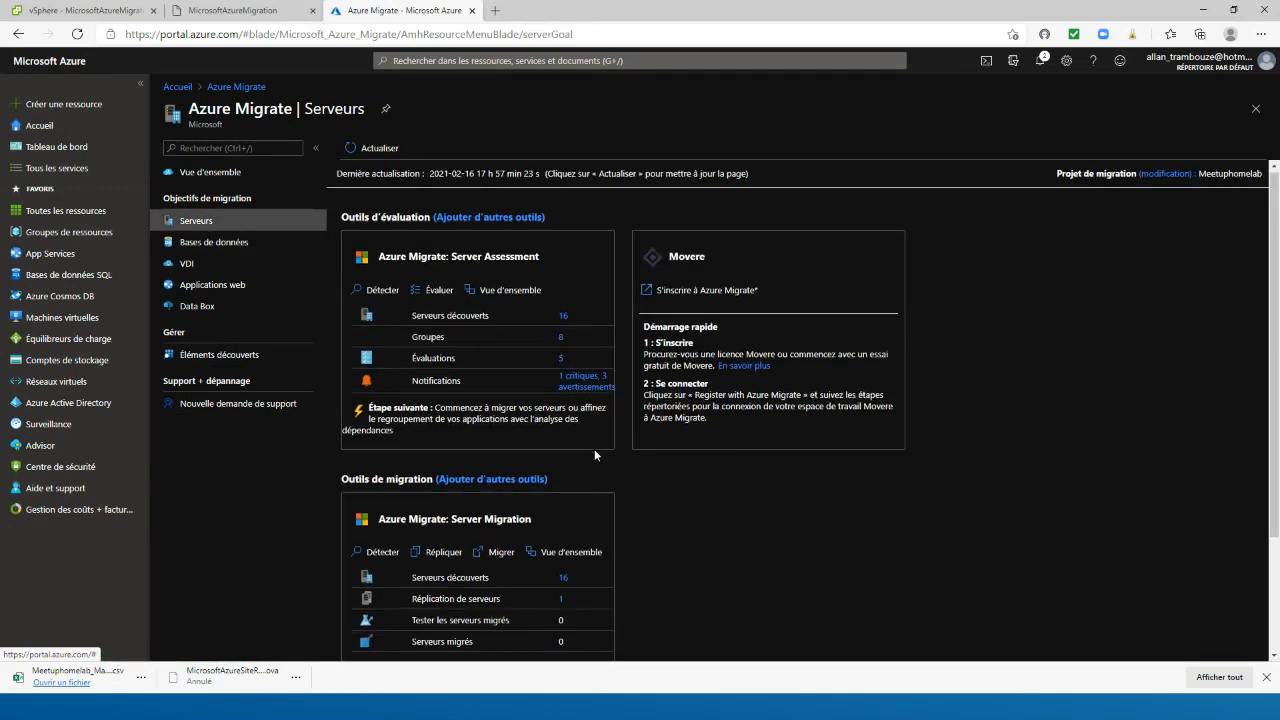
pyautogui.scroll(-3, 594, 452)
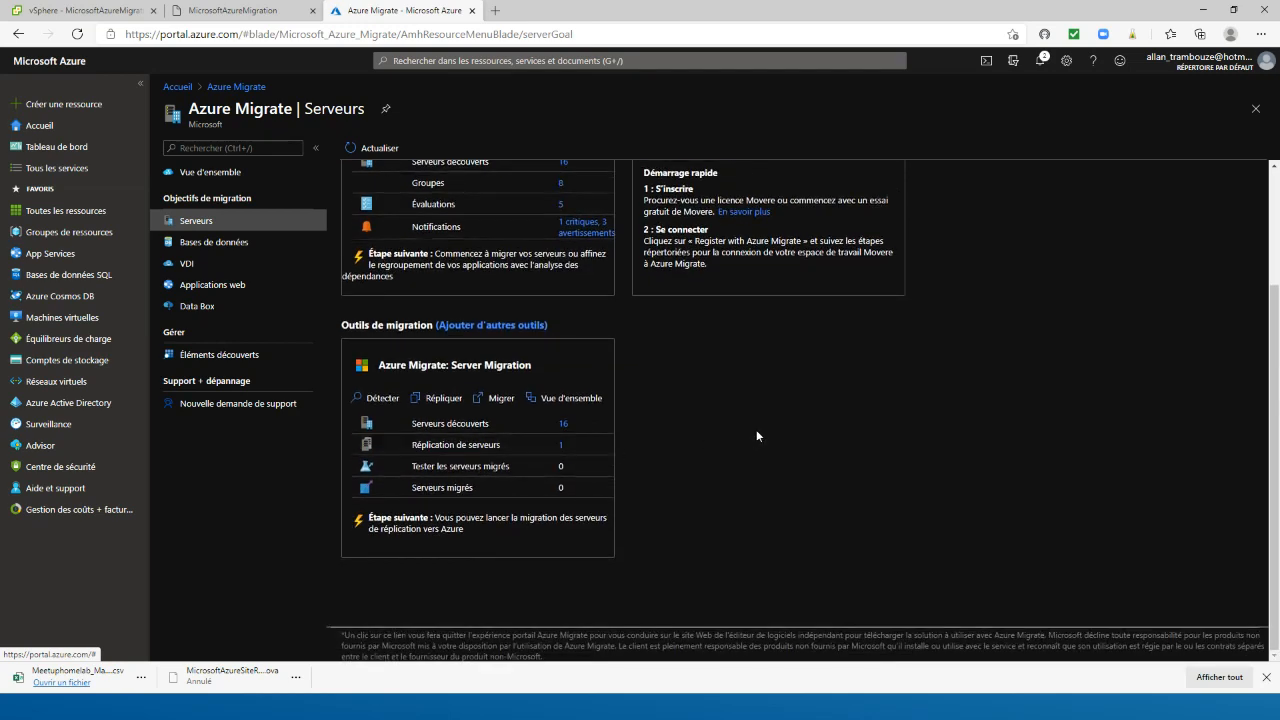
pyautogui.scroll(3, 757, 432)
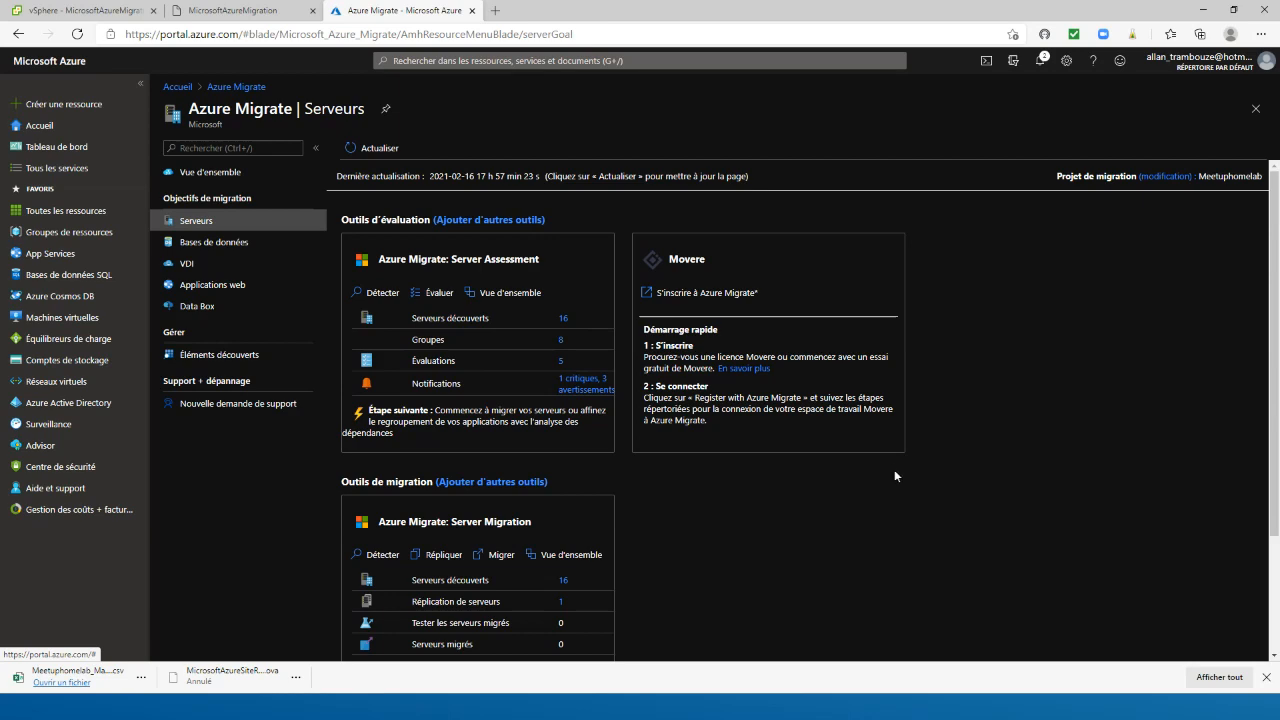
# Look at the Server Assessment evaluations and notifications, and return to the Servers overview
pyautogui.click(547, 351)
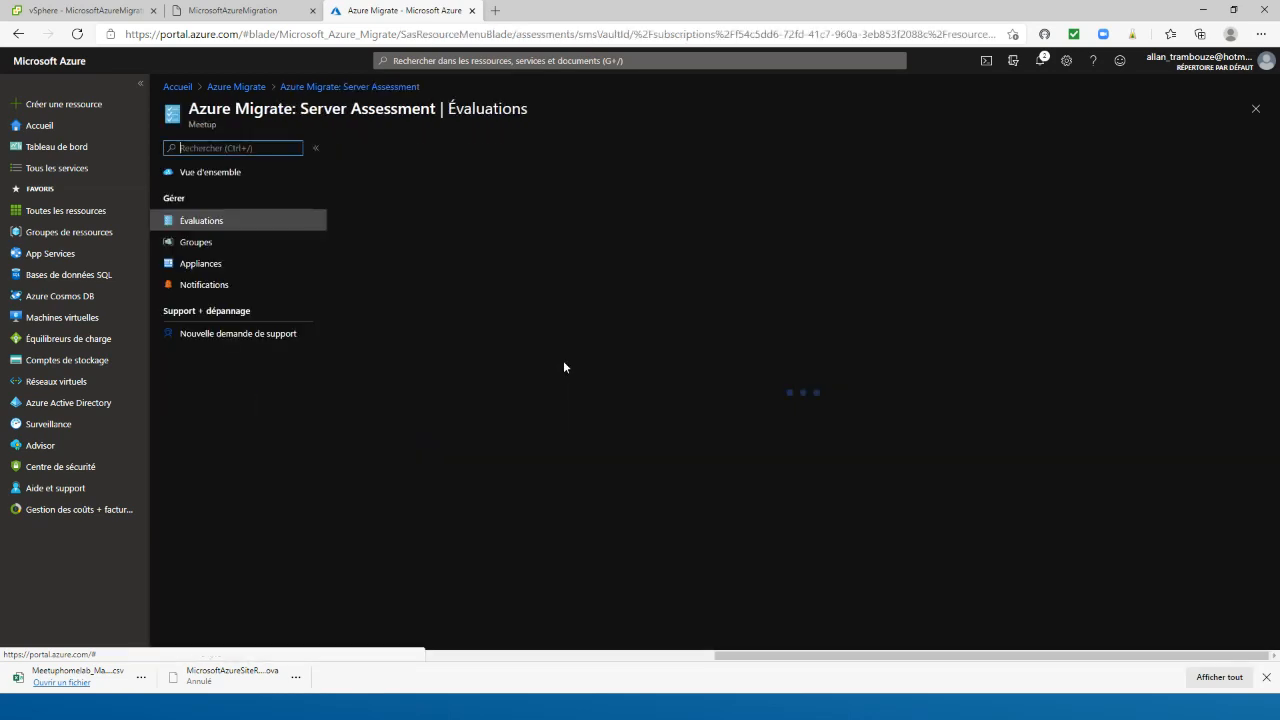
pyautogui.hotkey('alt', 'Left')
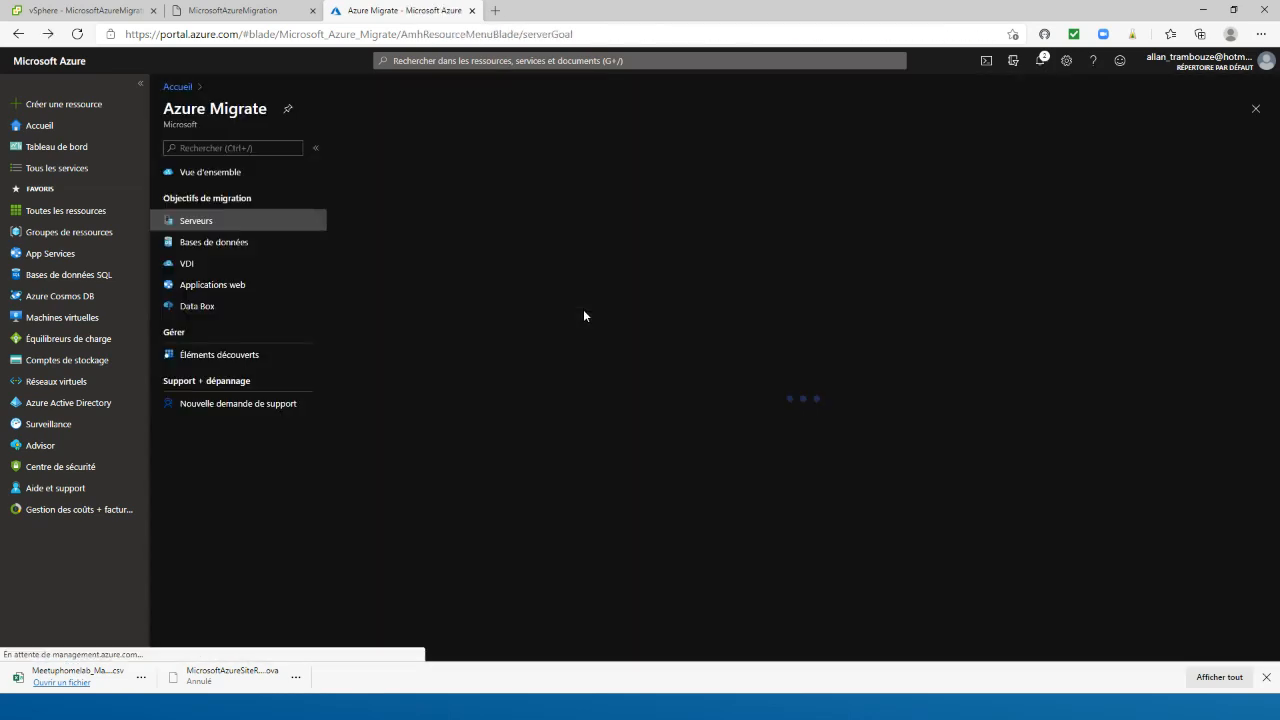
pyautogui.click(546, 381)
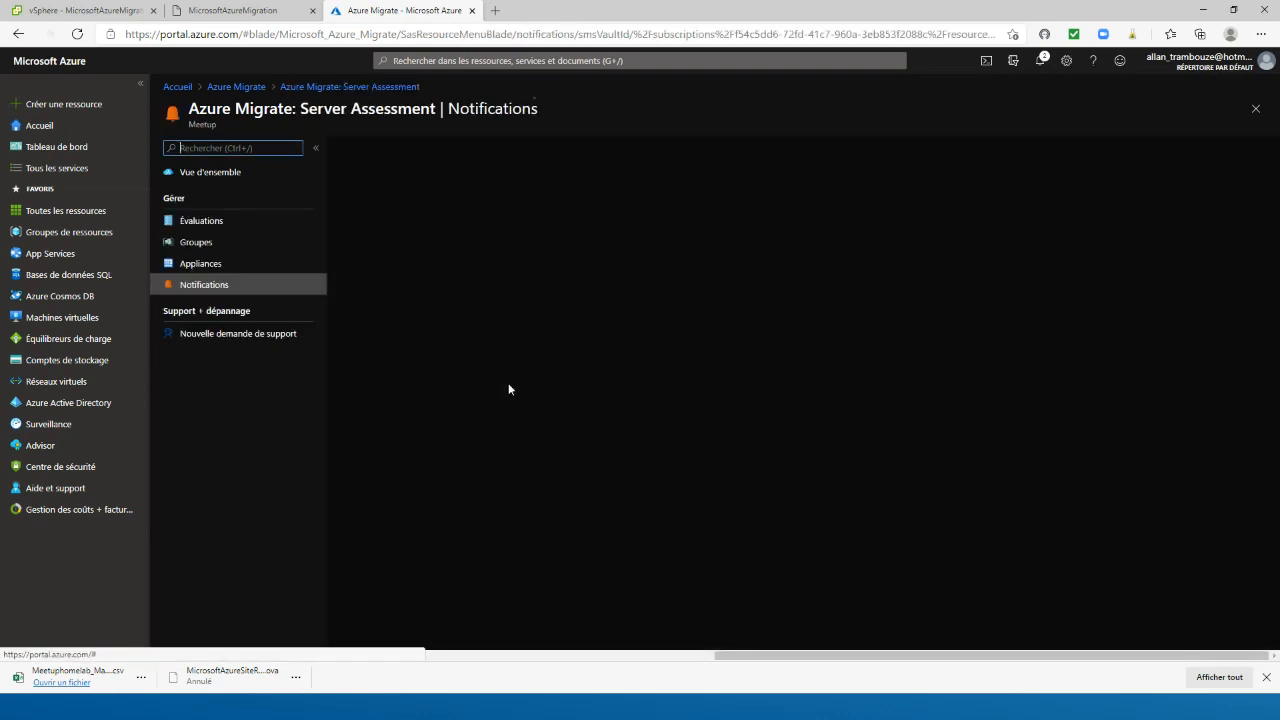
pyautogui.hotkey('alt', 'Left')
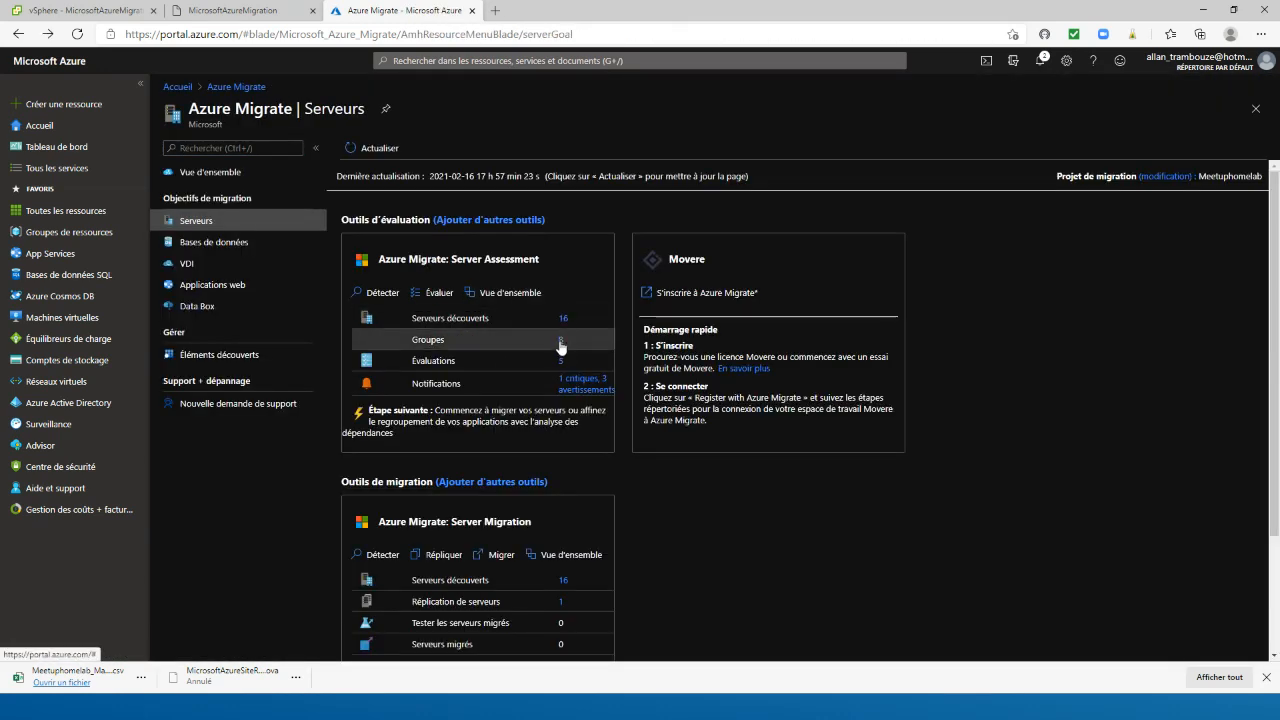
# Examine the server groups and the list of existing evaluations, and return to the Servers overview
pyautogui.click(560, 339)
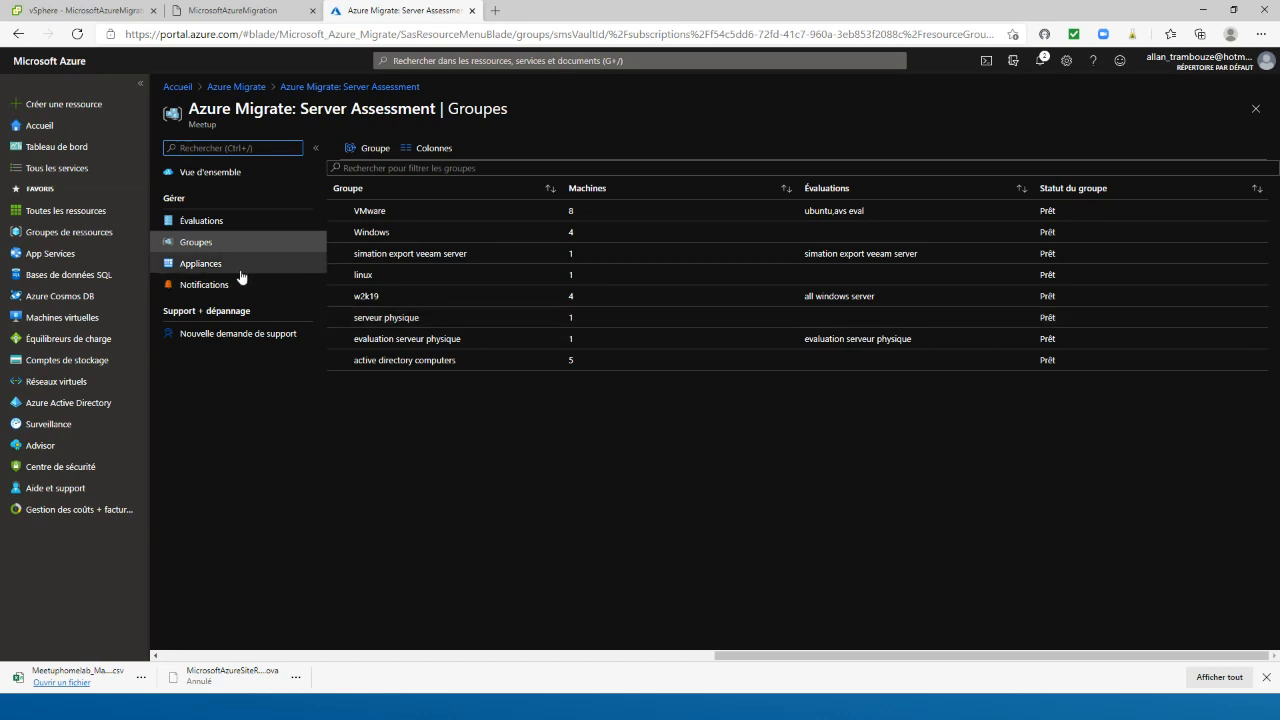
pyautogui.click(202, 228)
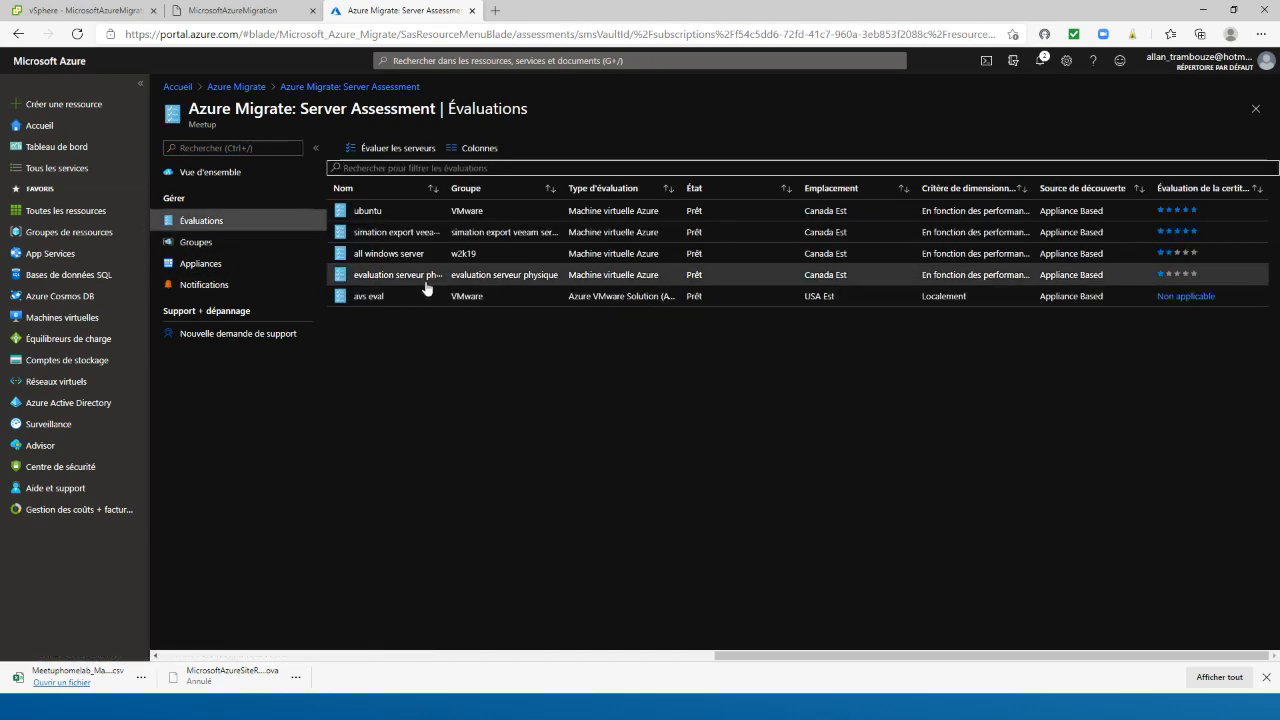
pyautogui.hotkey('alt', 'Left')
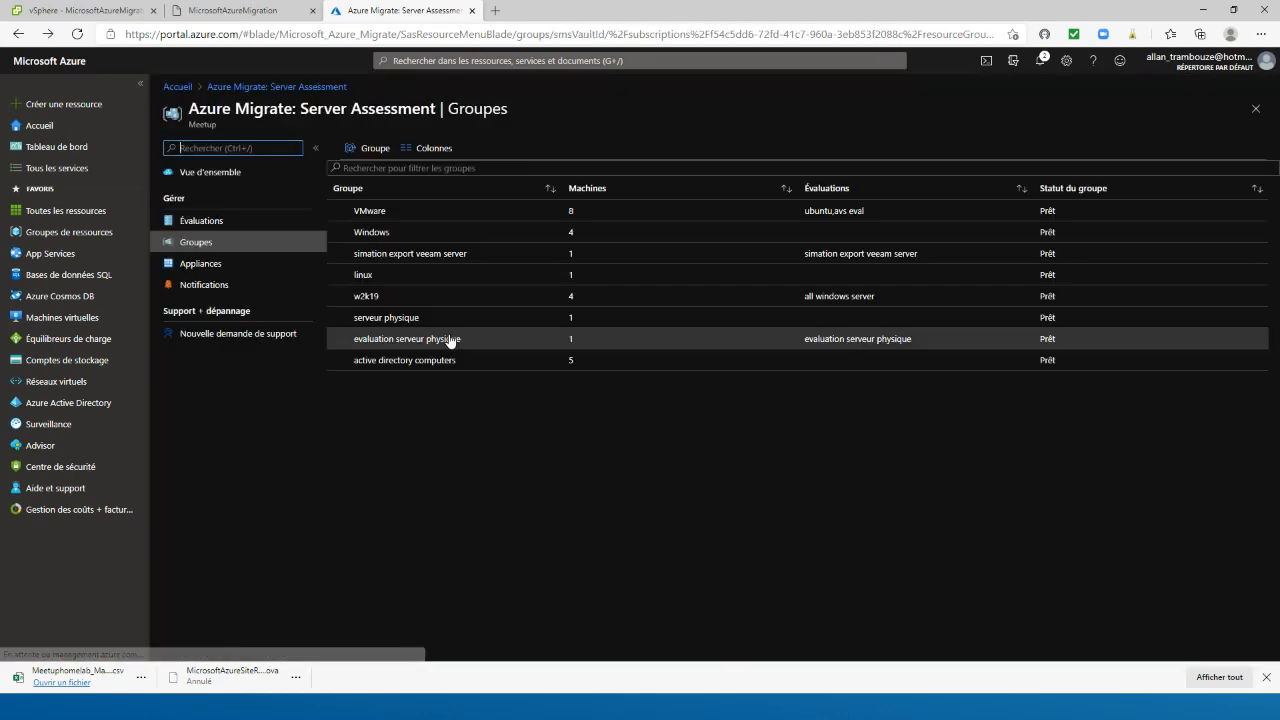
pyautogui.hotkey('alt', 'Left')
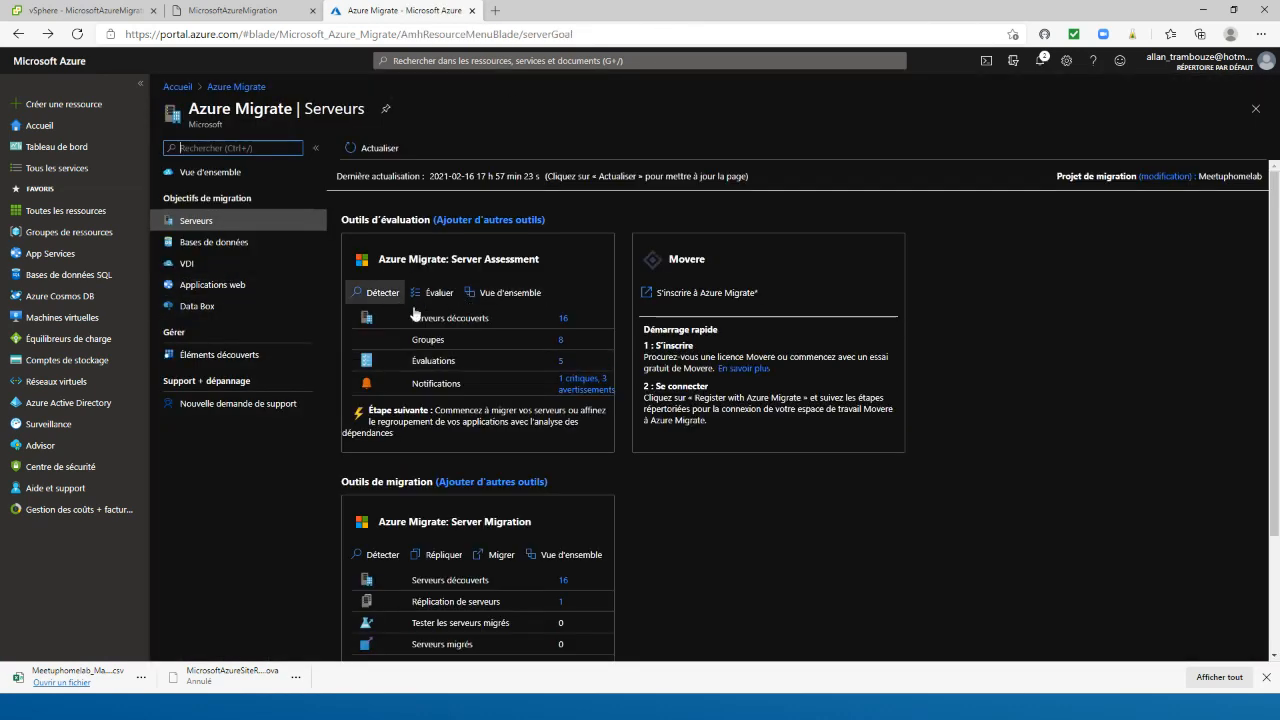
# Examine the agentless dependency map of the MicrosoftAzureMigration server, expanding the server behind port 57792, and return to the Servers overview
pyautogui.click(564, 320)
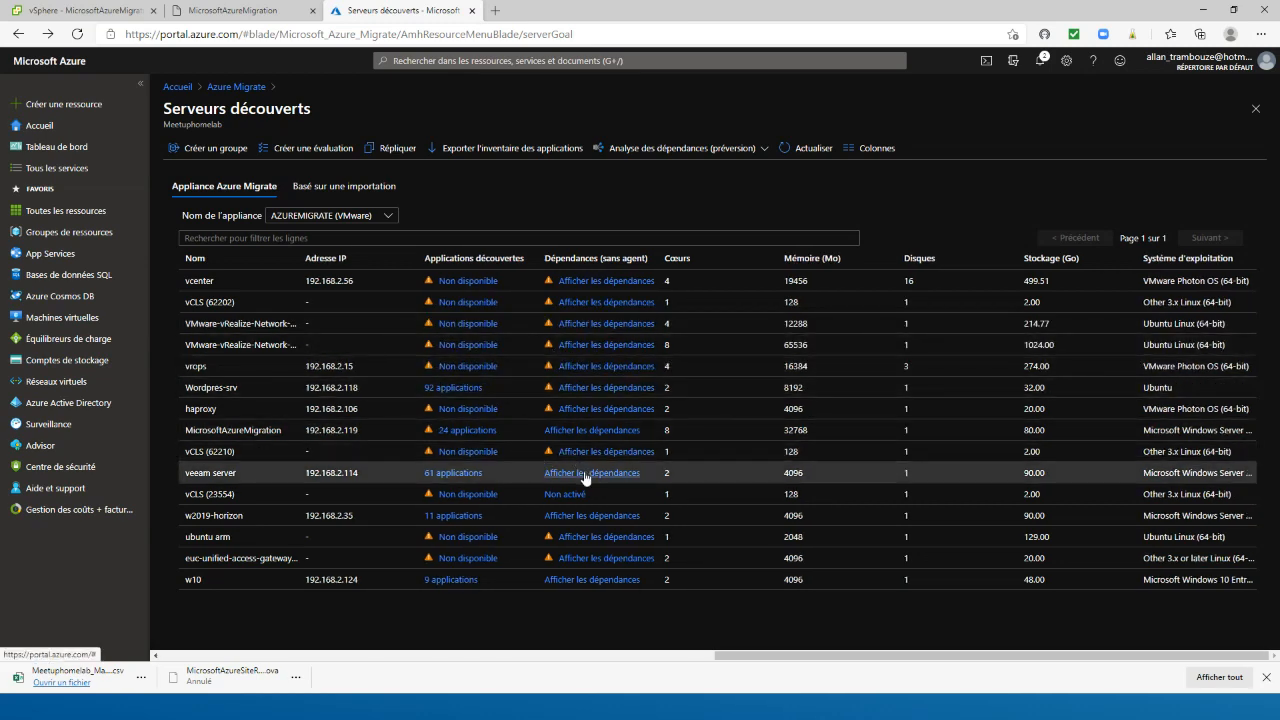
pyautogui.click(580, 432)
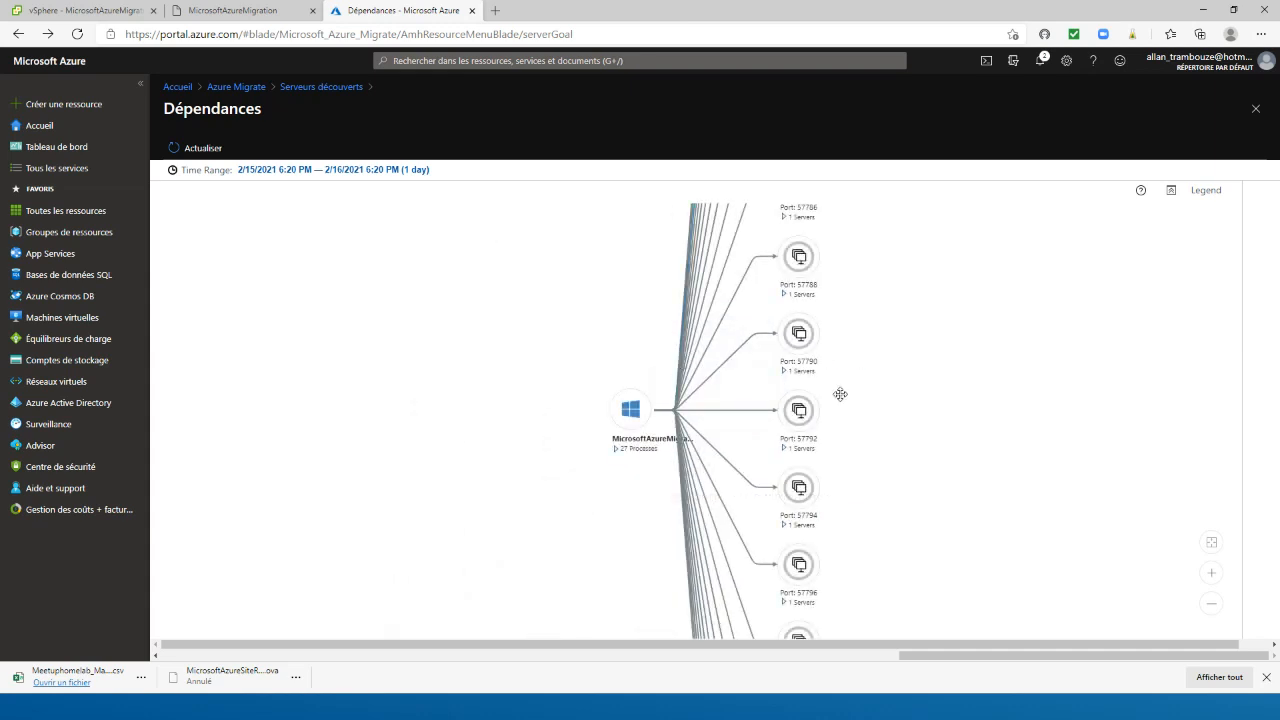
pyautogui.click(788, 450)
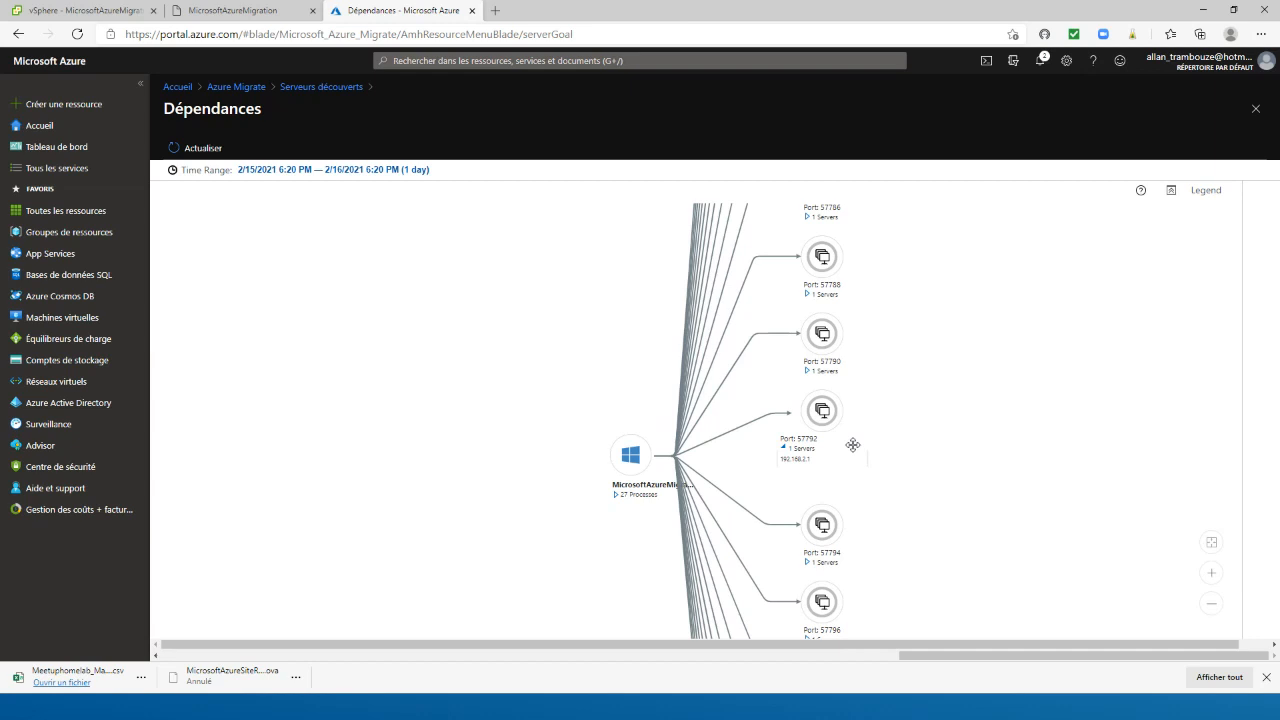
pyautogui.moveTo(885, 349); pyautogui.dragTo(760, 540)
pyautogui.scroll(-5, 845, 409)
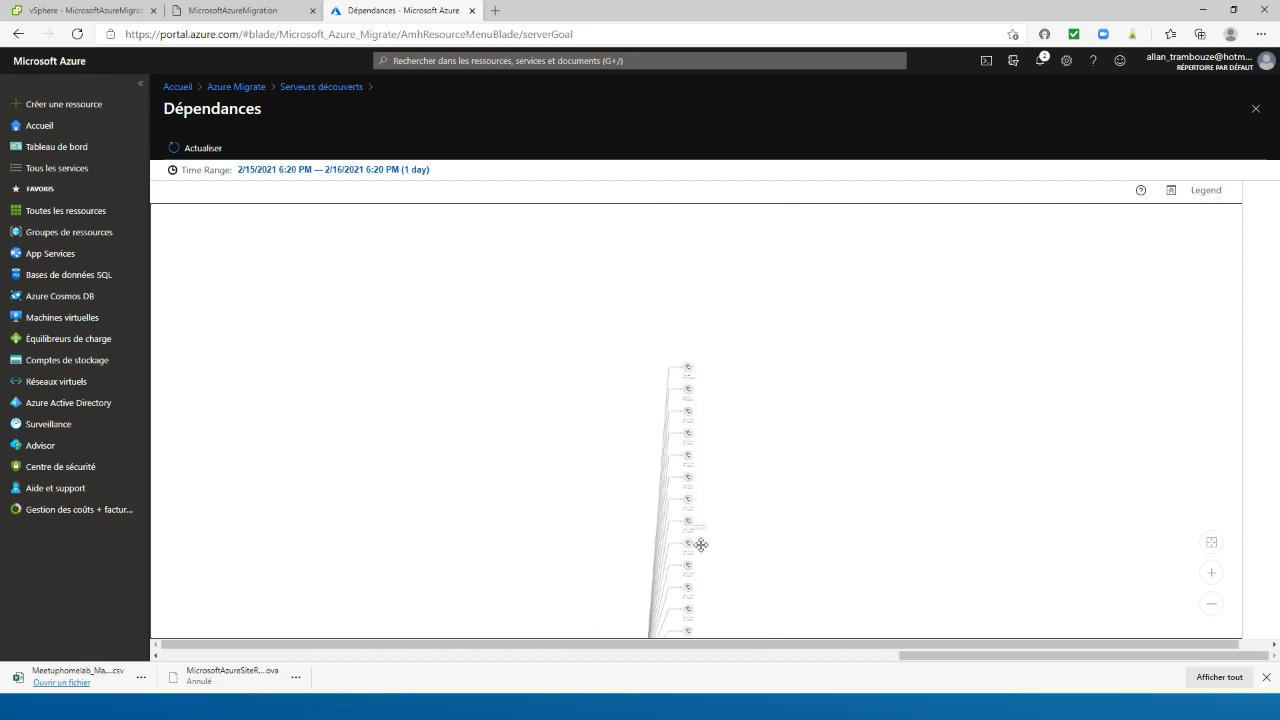
pyautogui.scroll(2, 780, 314)
pyautogui.scroll(4, 706, 329)
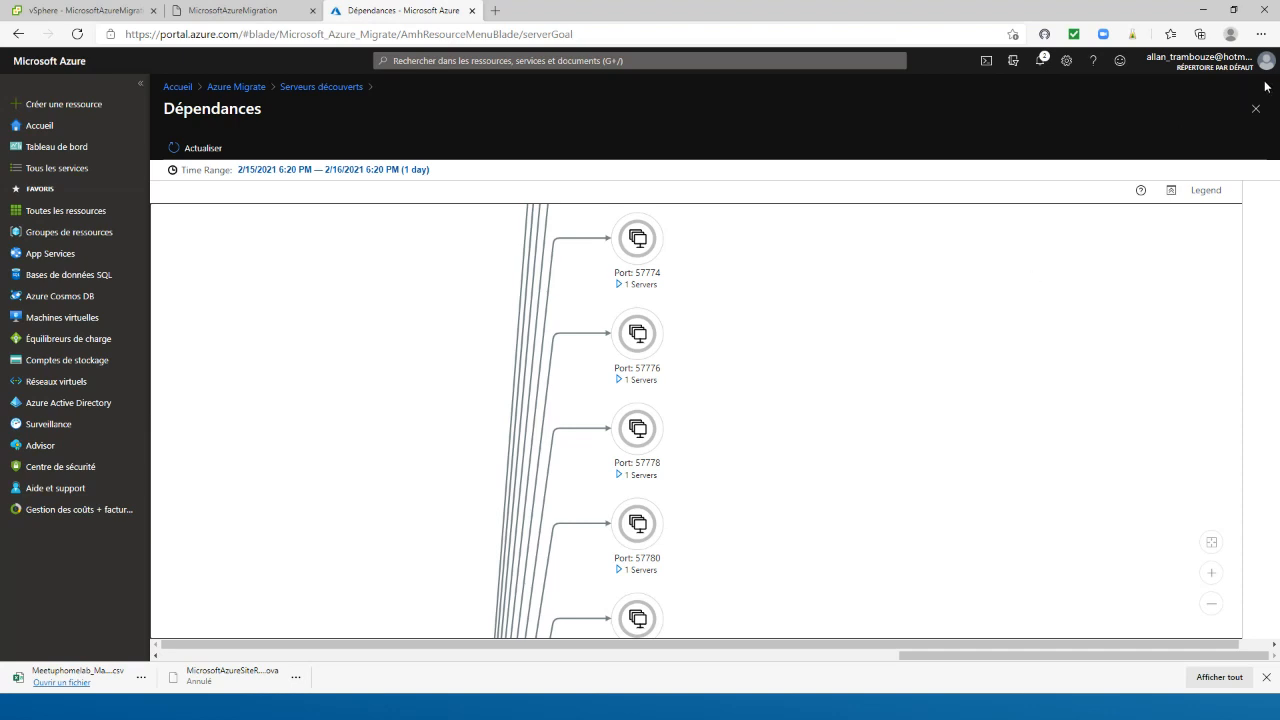
pyautogui.click(1255, 108)
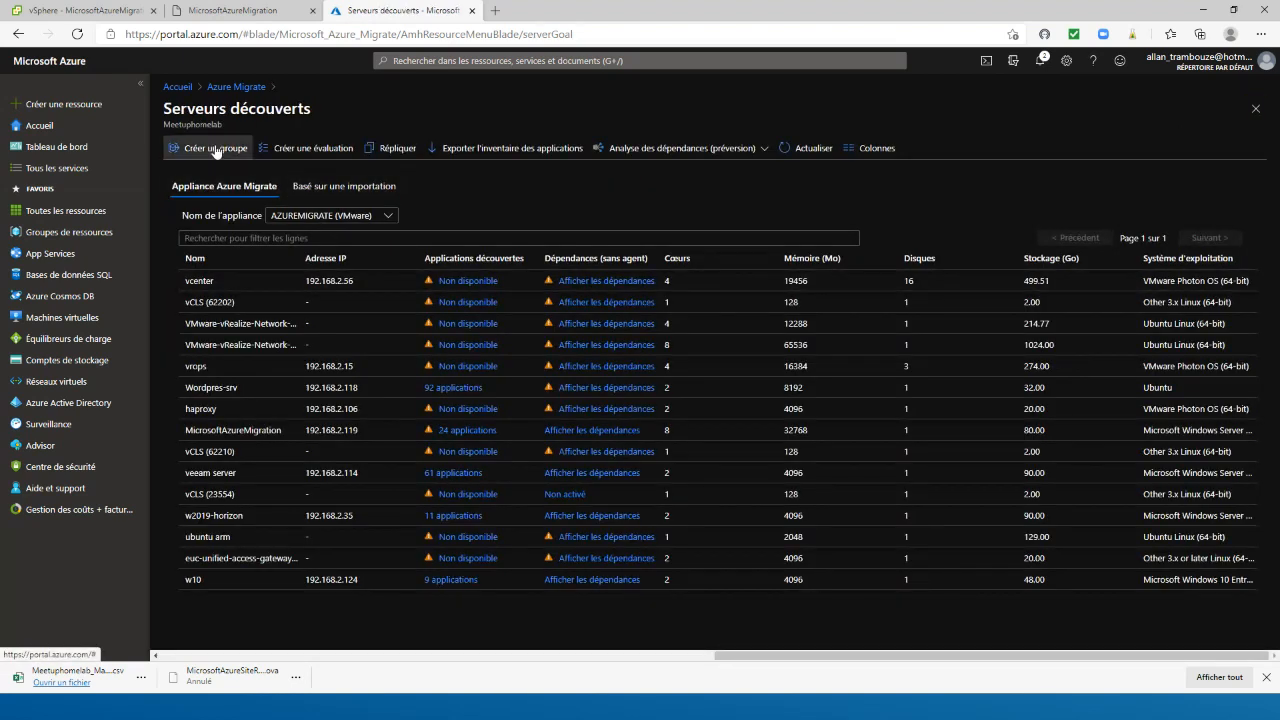
pyautogui.click(221, 93)
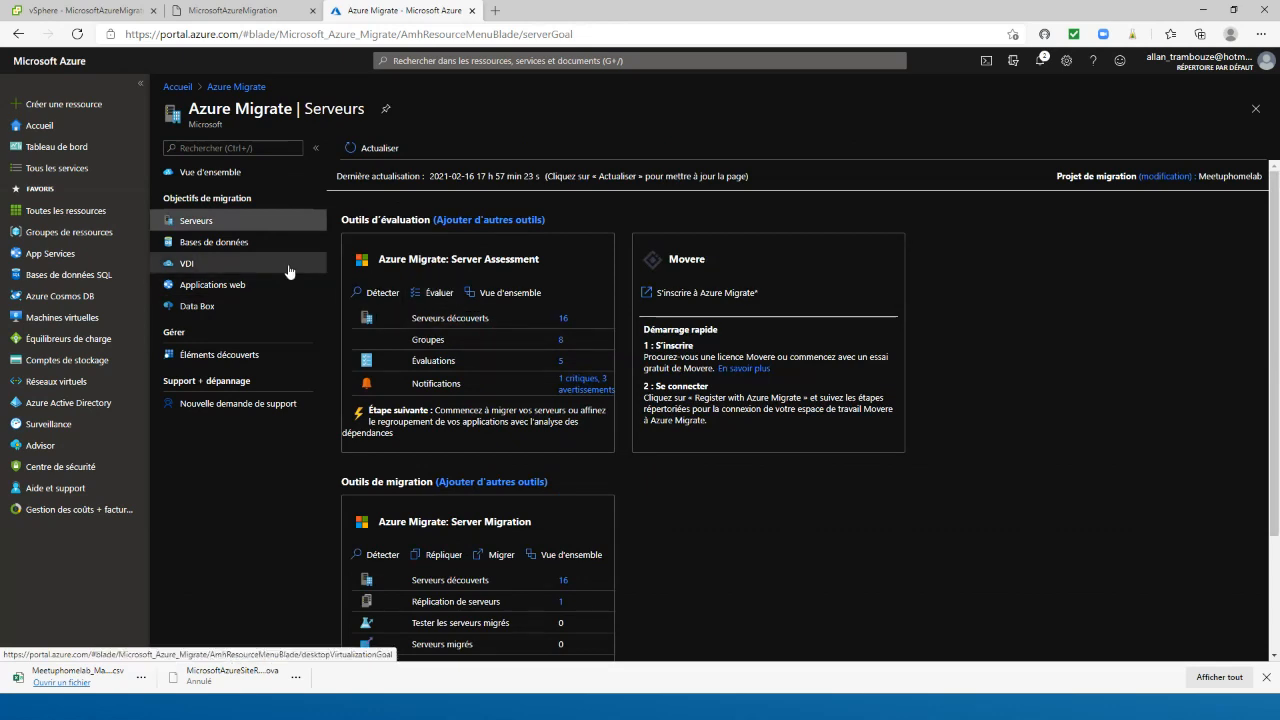
# Look over the discovery source and basic settings of a new server evaluation, and leave without creating it
pyautogui.click(432, 289)
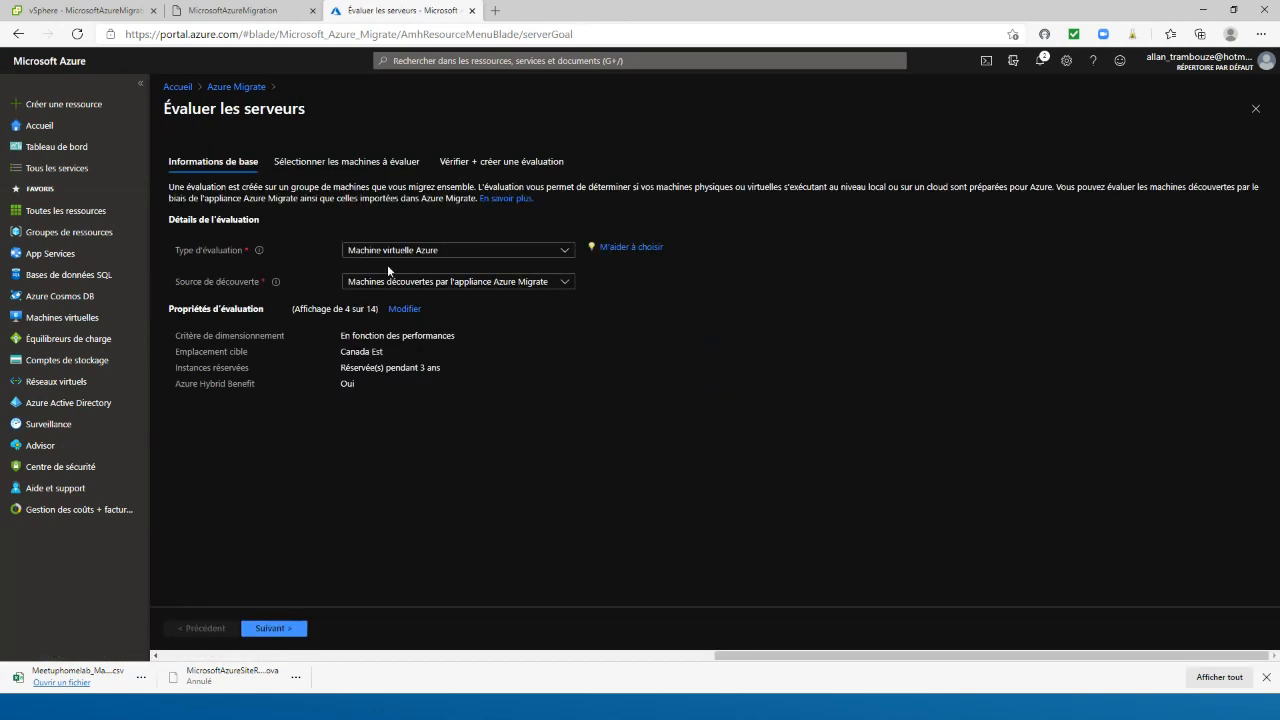
pyautogui.click(383, 284)
pyautogui.click(528, 374)
pyautogui.click(226, 88)
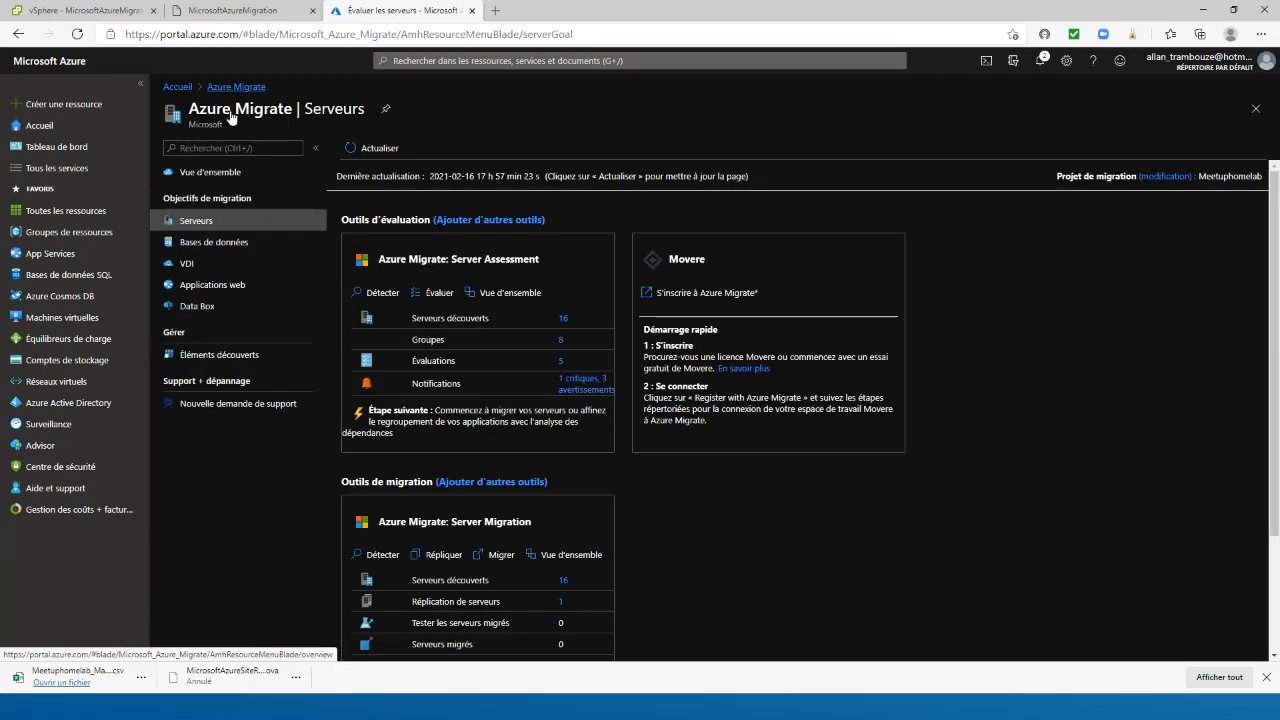
# Open the ubuntu evaluation and examine its overview, Azure readiness and cost details
pyautogui.click(561, 364)
pyautogui.click(367, 211)
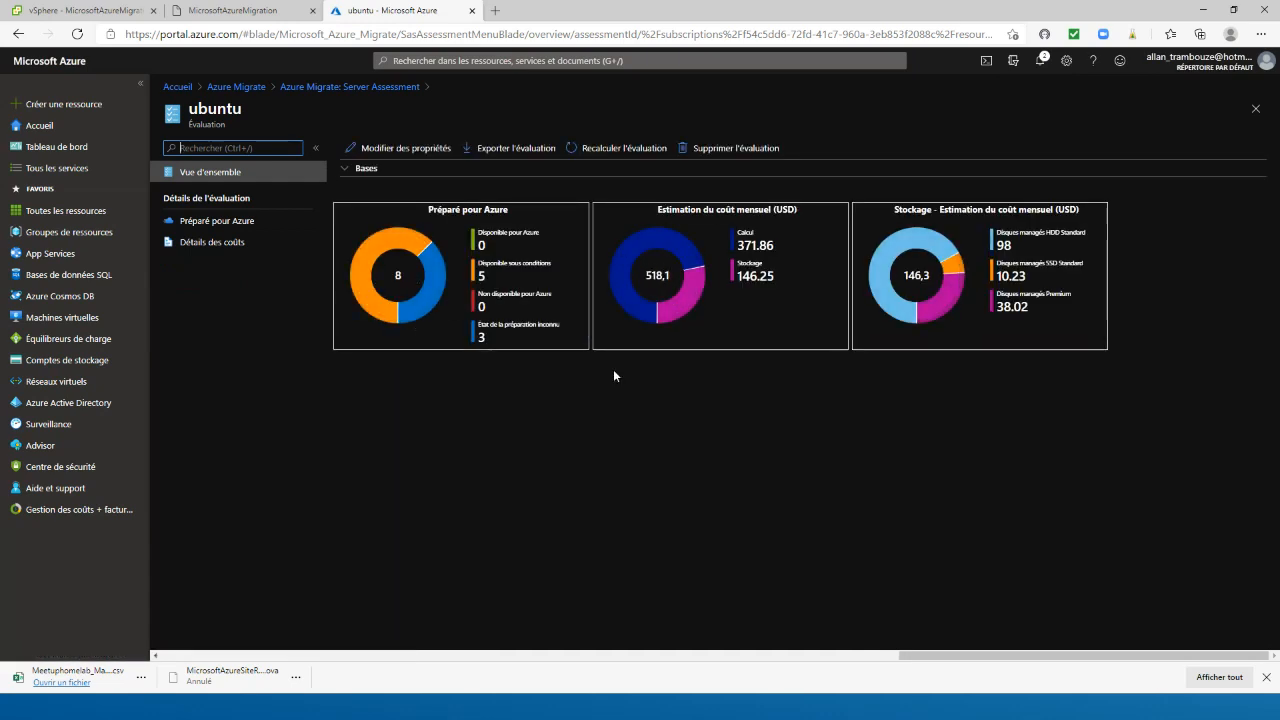
pyautogui.click(200, 222)
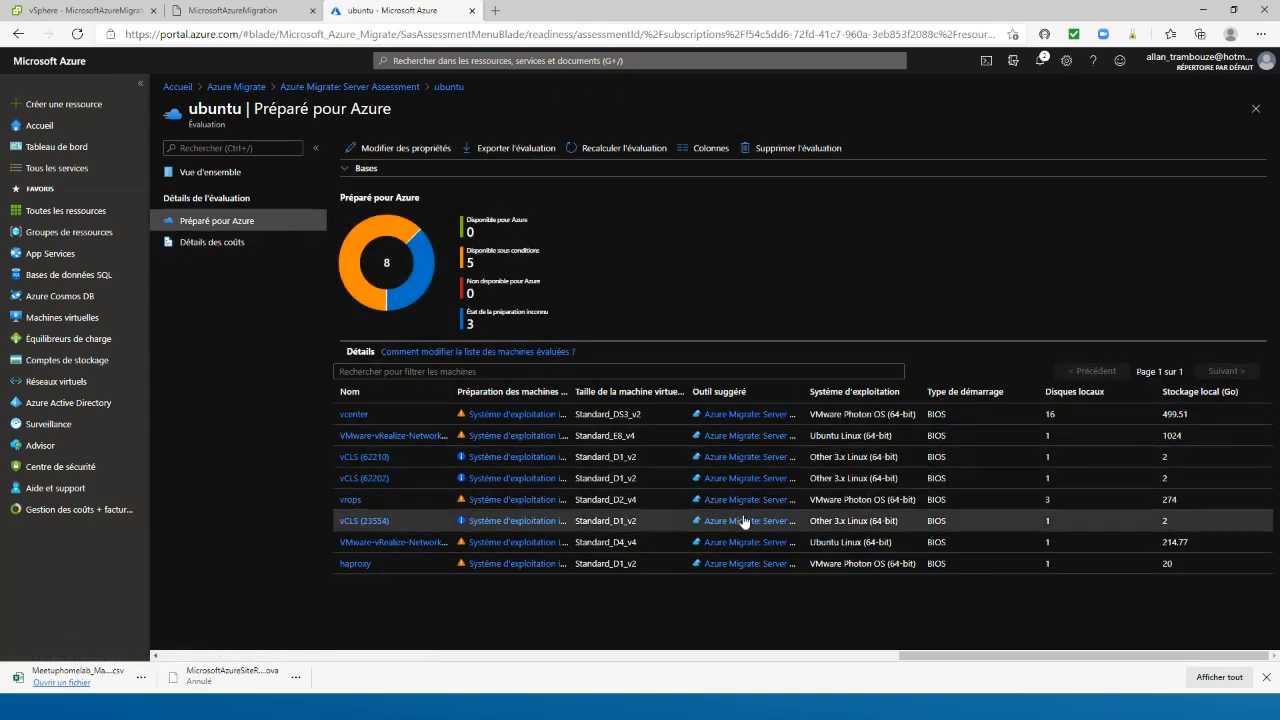
pyautogui.click(216, 244)
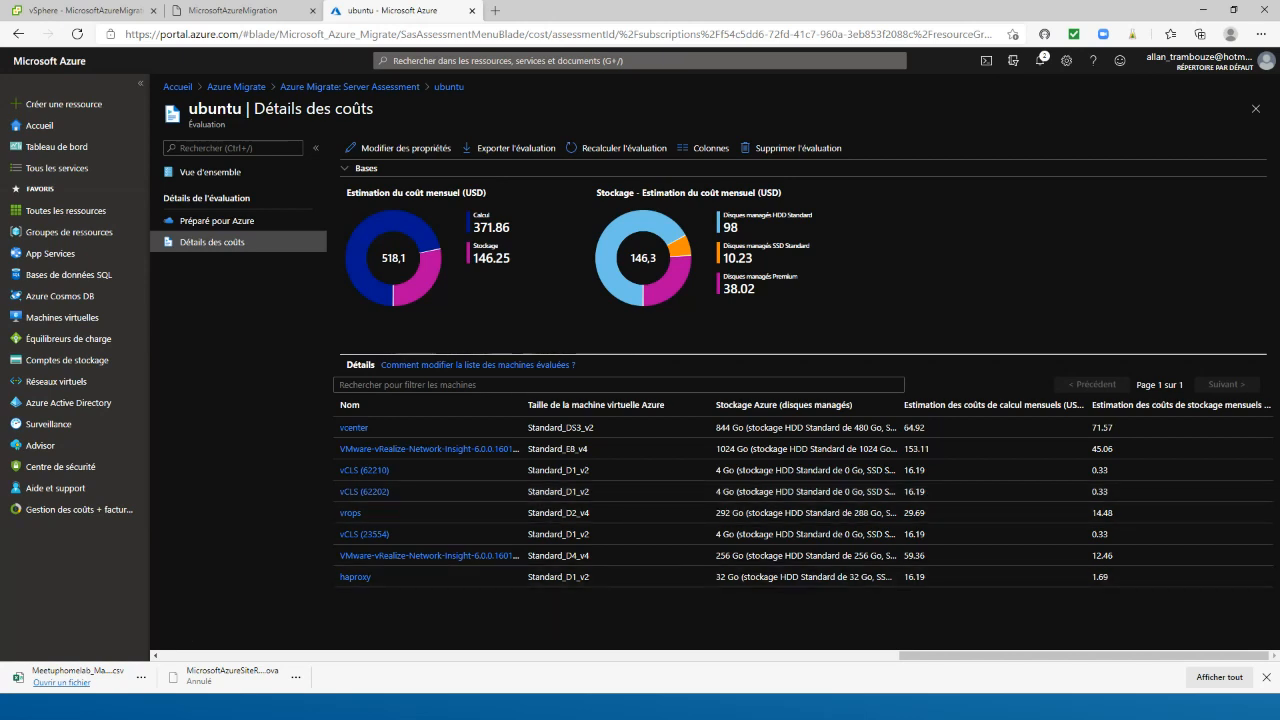
# Switch back to the running PowerPoint slideshow and advance to the closing slide
pyautogui.hotkey('alt', 'Tab')
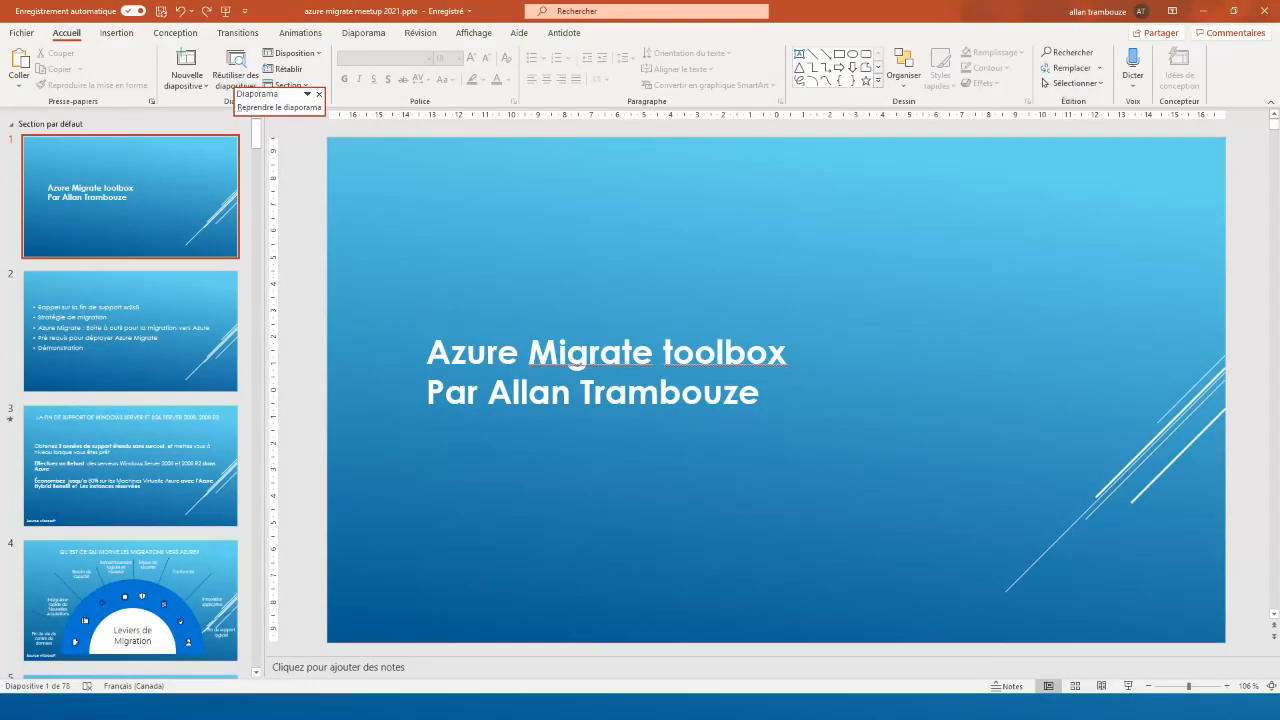
pyautogui.click(1206, 9)
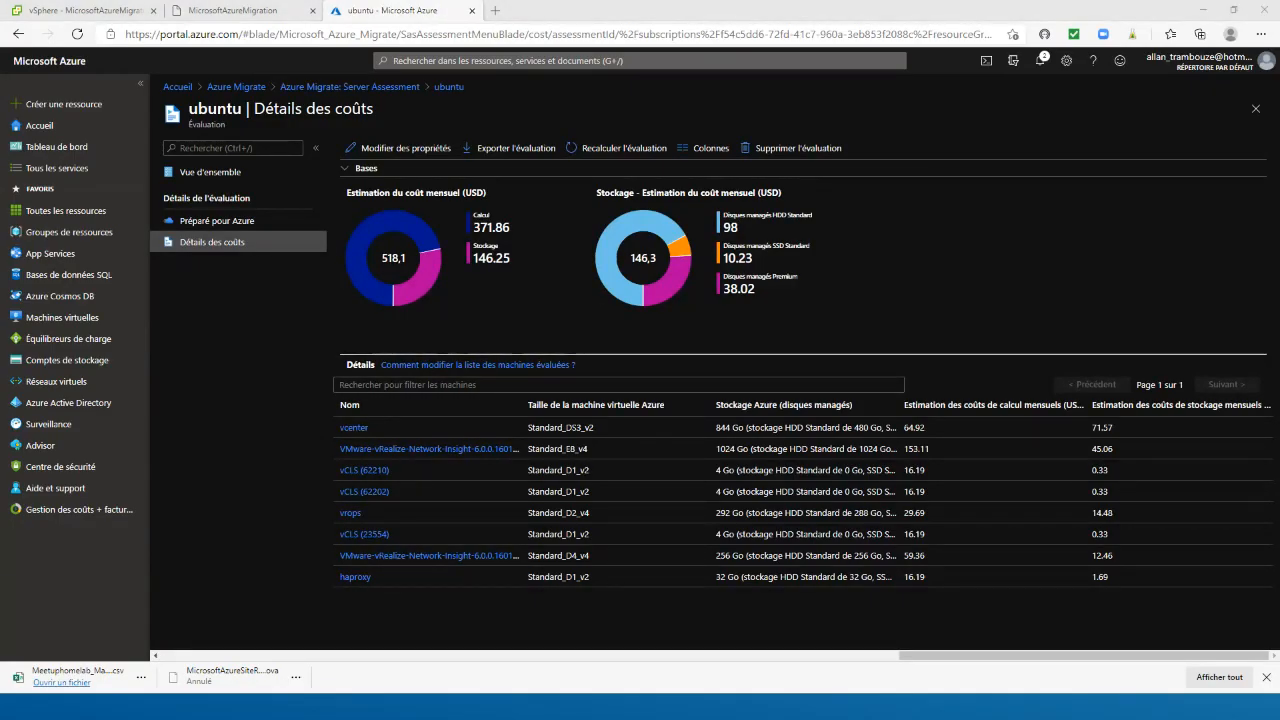
pyautogui.click(1206, 9)
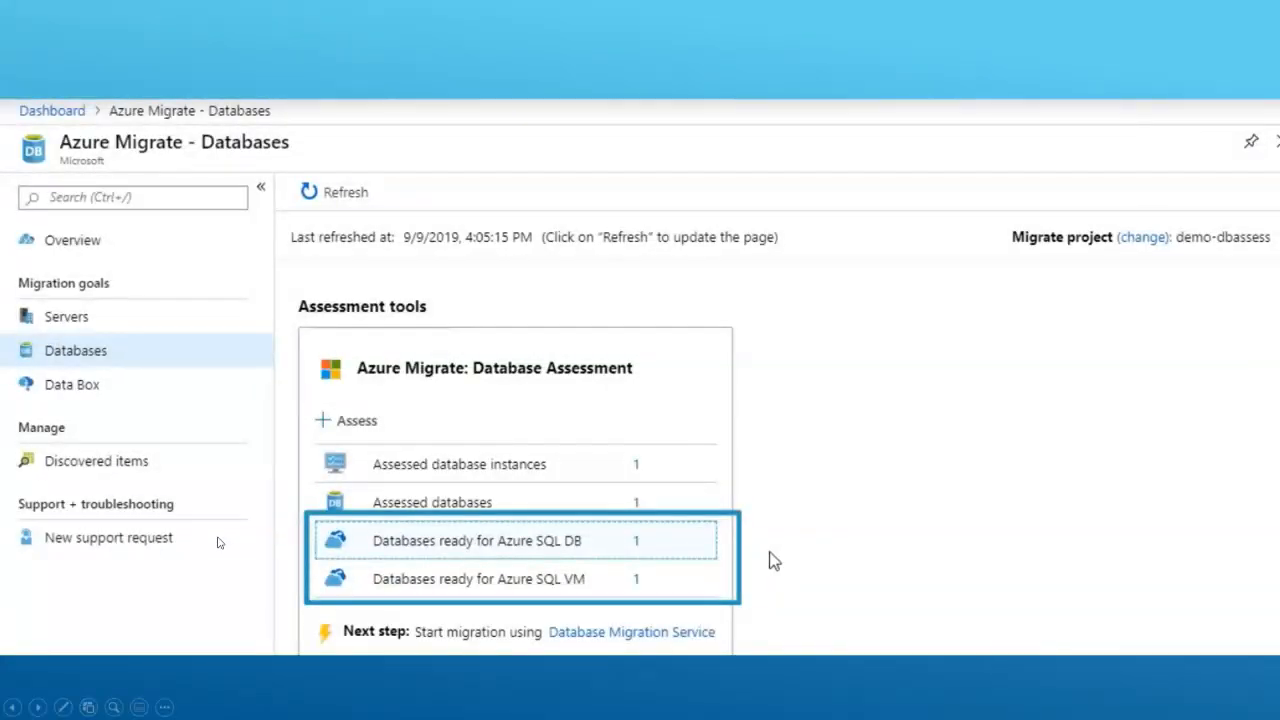
pyautogui.click(218, 537)
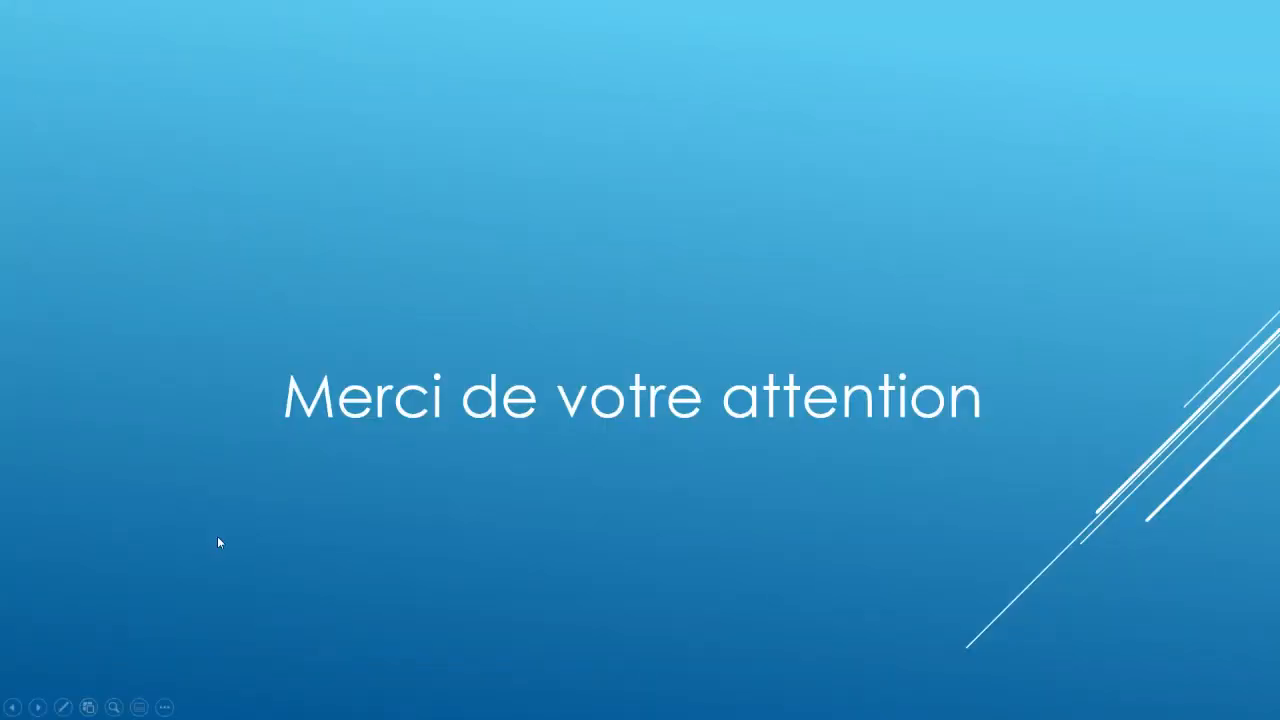